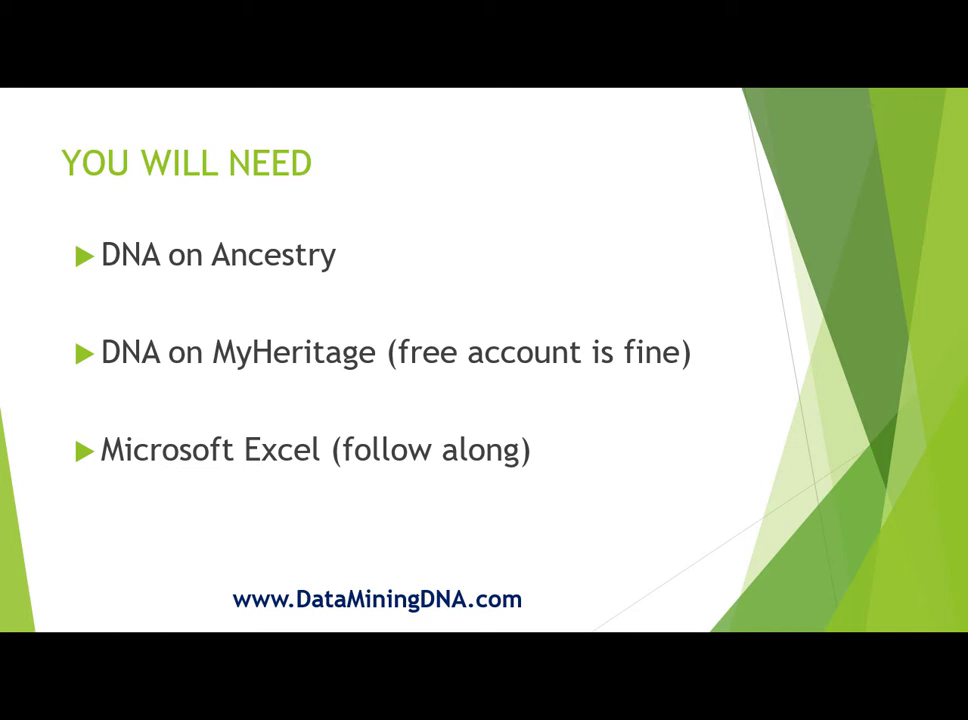
# - On the 'You Will Need' slide, reveal the sub-bullet under Microsoft Excel saying other spreadsheets also work
pyautogui.press('Right')
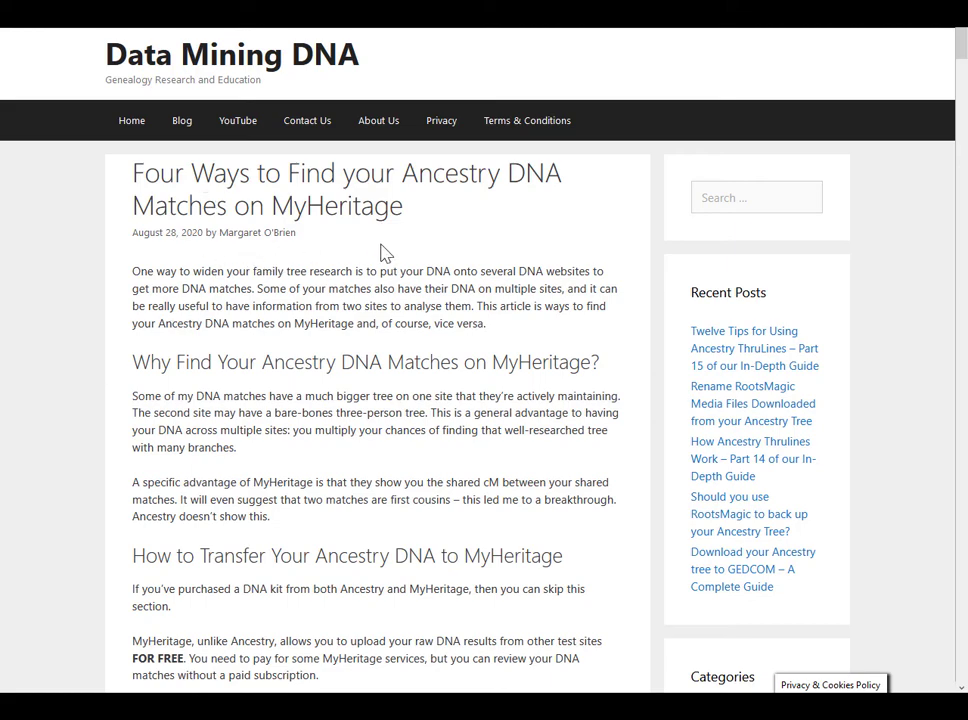
# - Read the Data Mining DNA article from its intro down to Step 8, then change windows
pyautogui.scroll(-8, 455, 350)
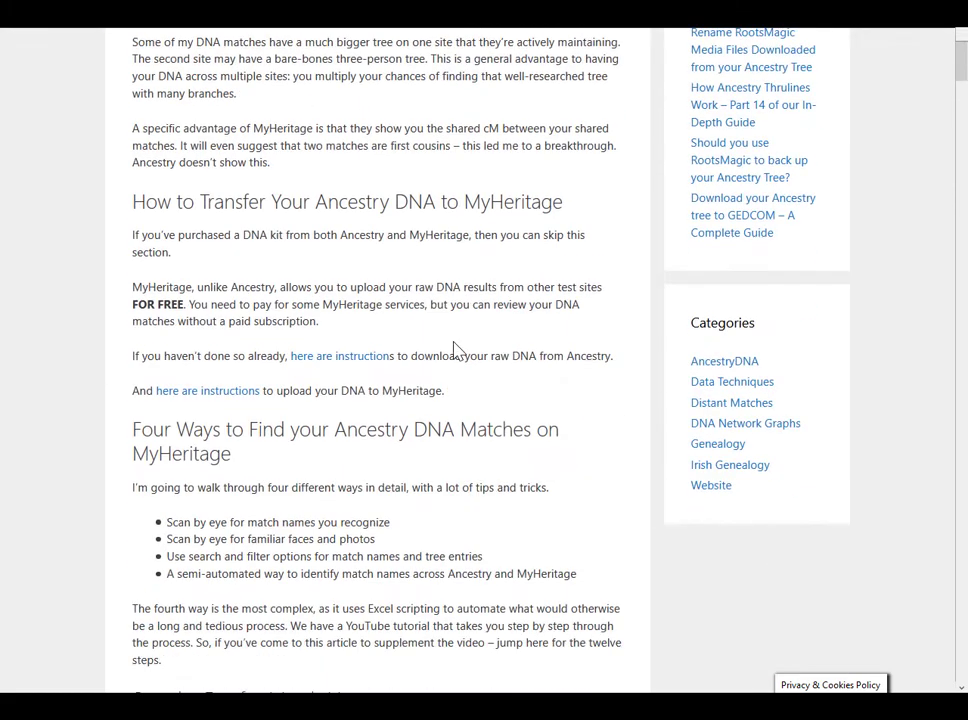
pyautogui.scroll(-10, 222, 294)
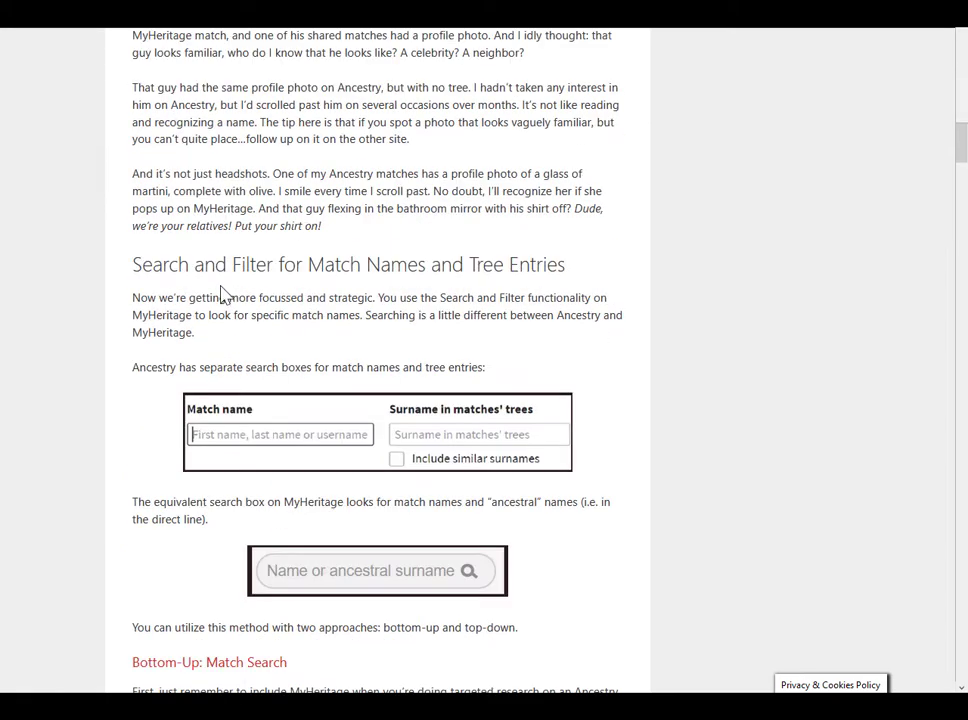
pyautogui.scroll(-10, 300, 275)
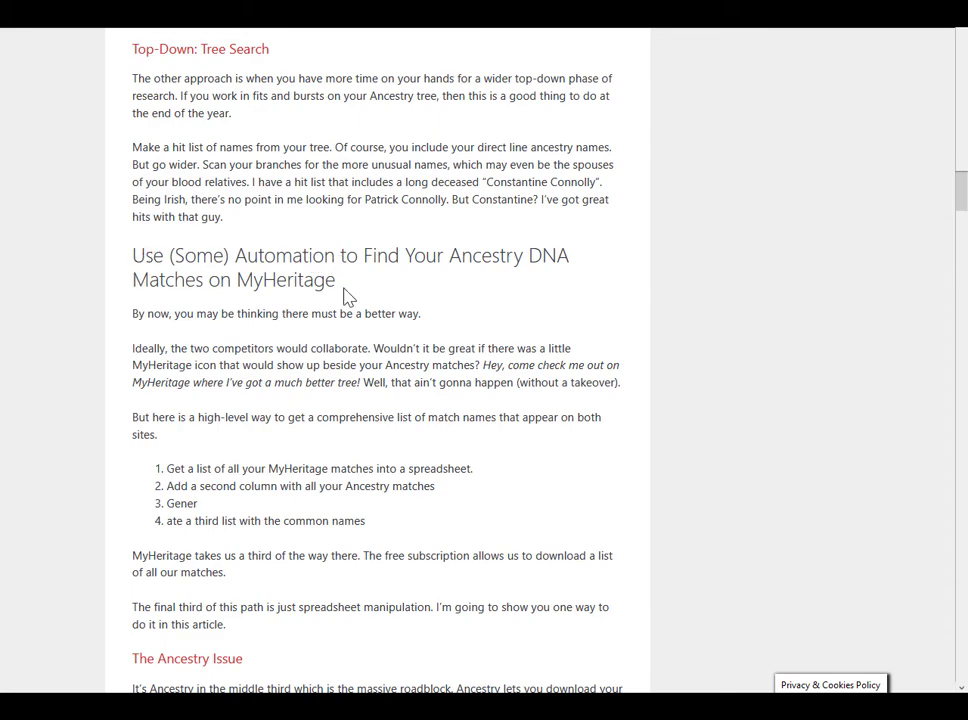
pyautogui.scroll(-10, 345, 297)
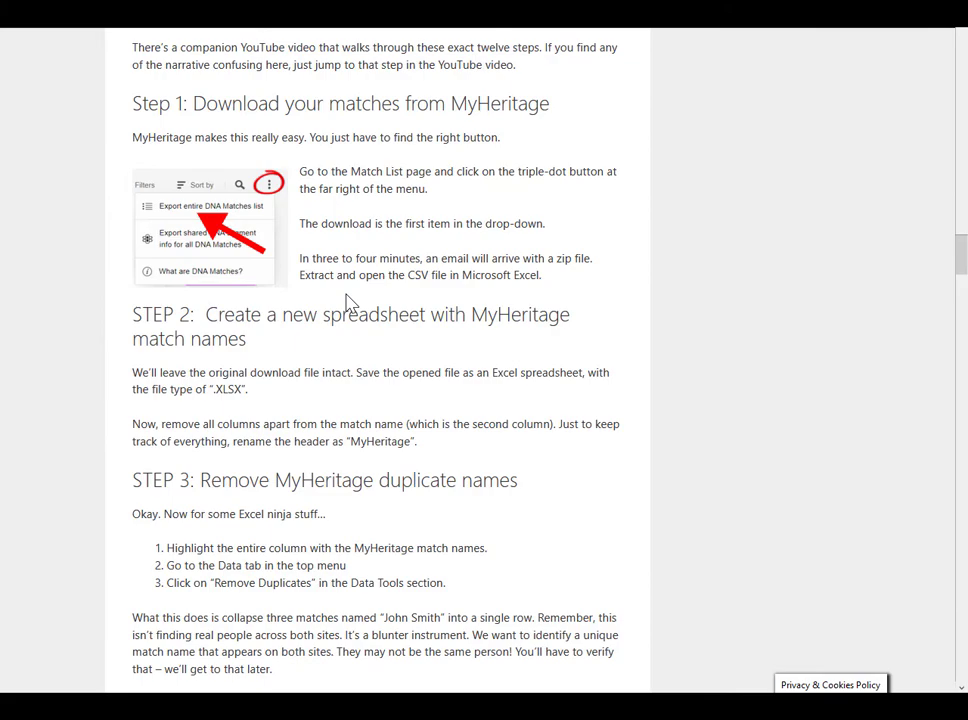
pyautogui.scroll(-15, 350, 300)
pyautogui.scroll(7, 348, 295)
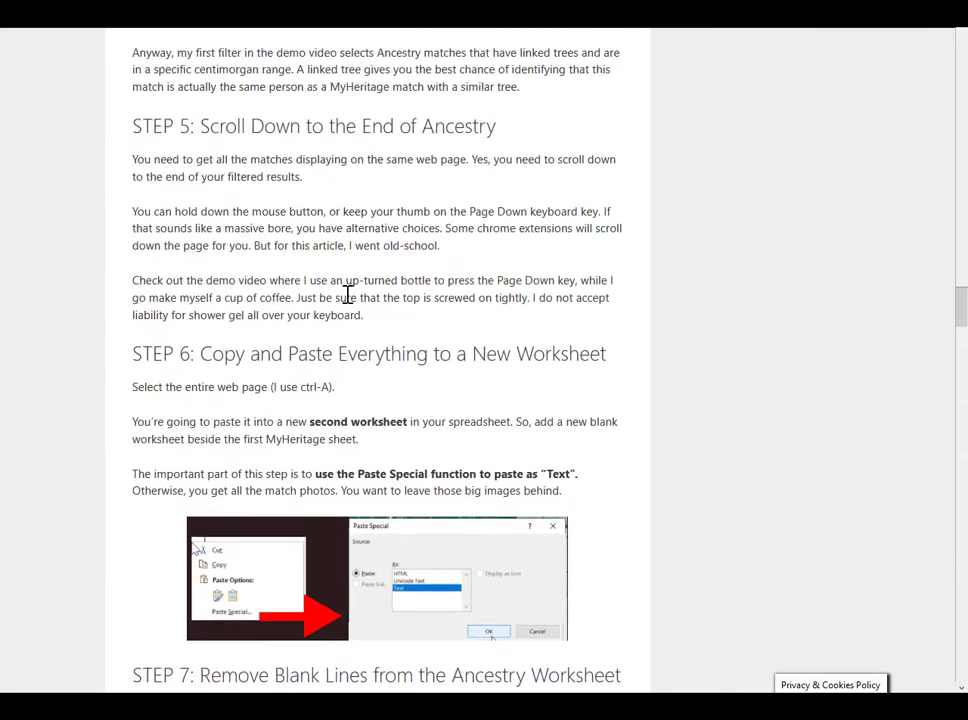
pyautogui.scroll(3, 347, 295)
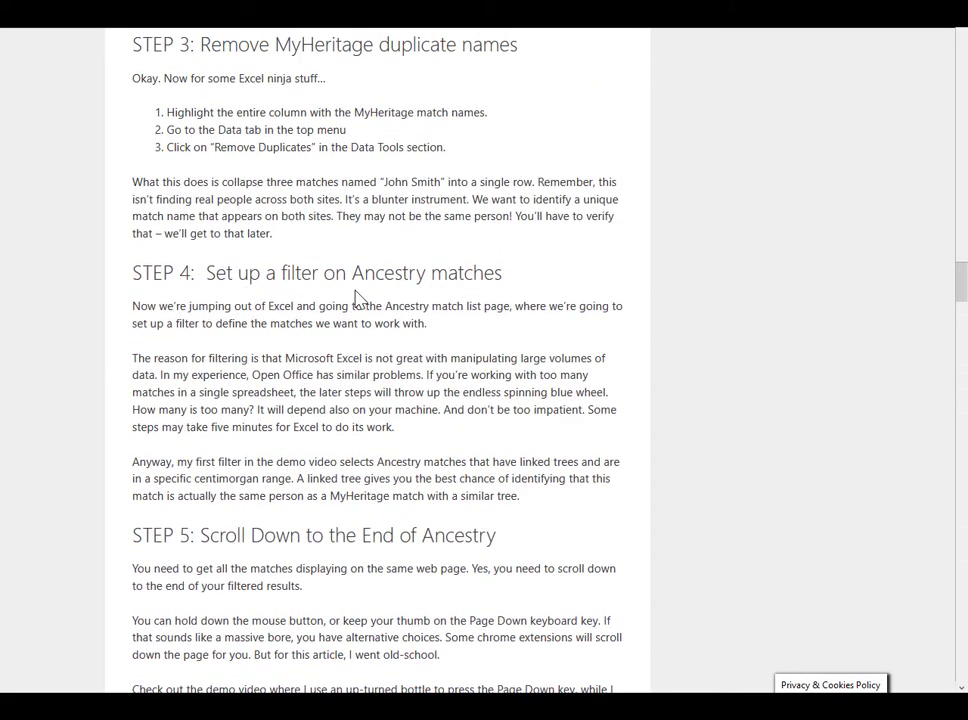
pyautogui.scroll(-9, 360, 300)
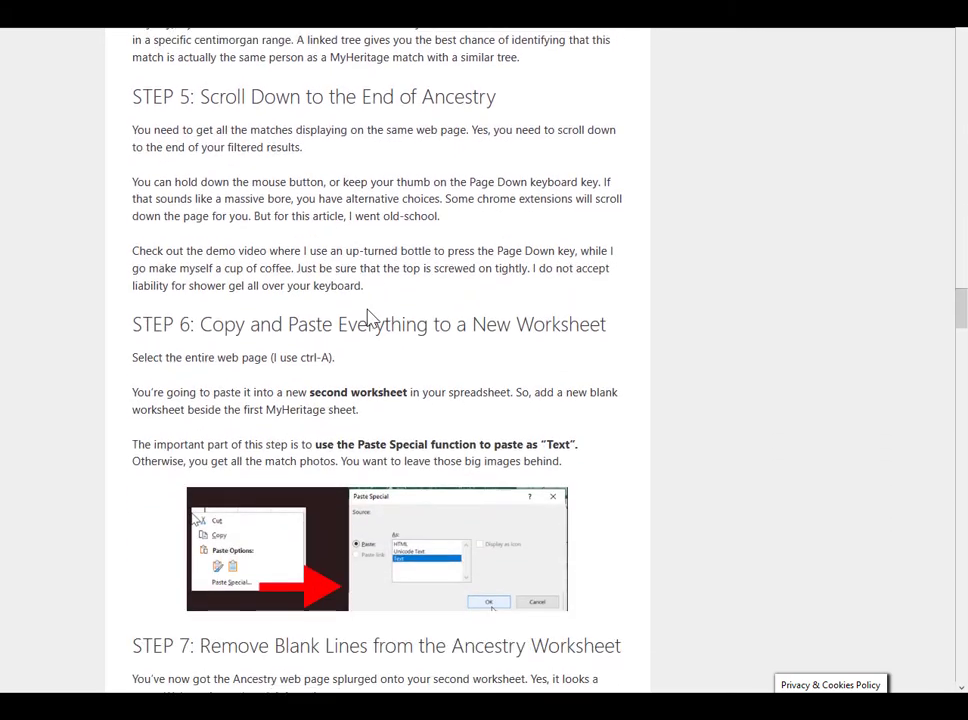
pyautogui.scroll(-7, 370, 318)
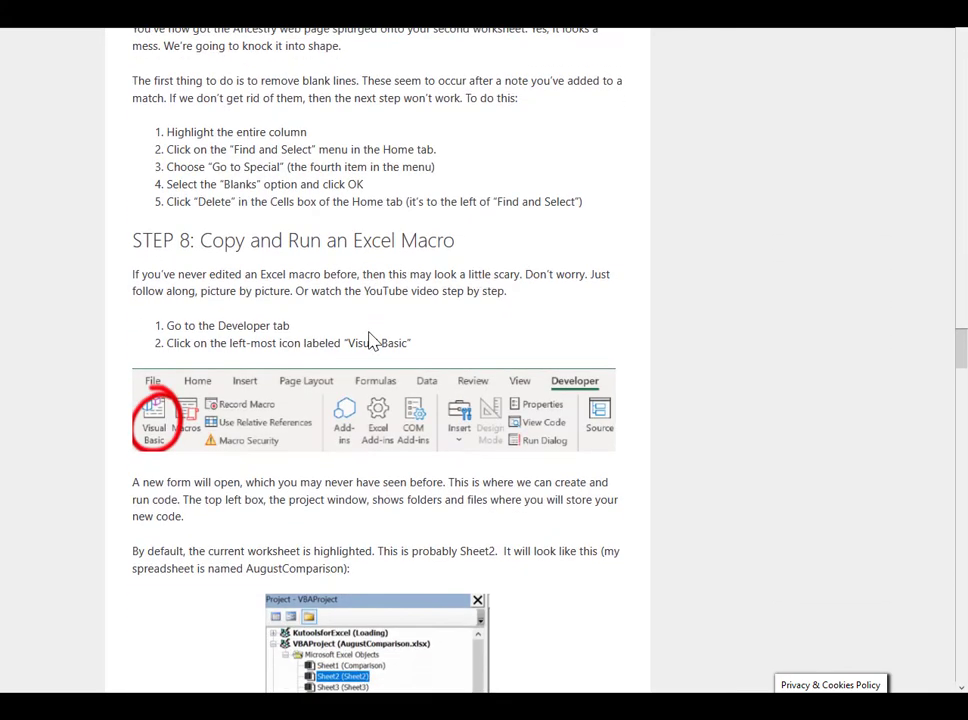
pyautogui.scroll(-7, 372, 340)
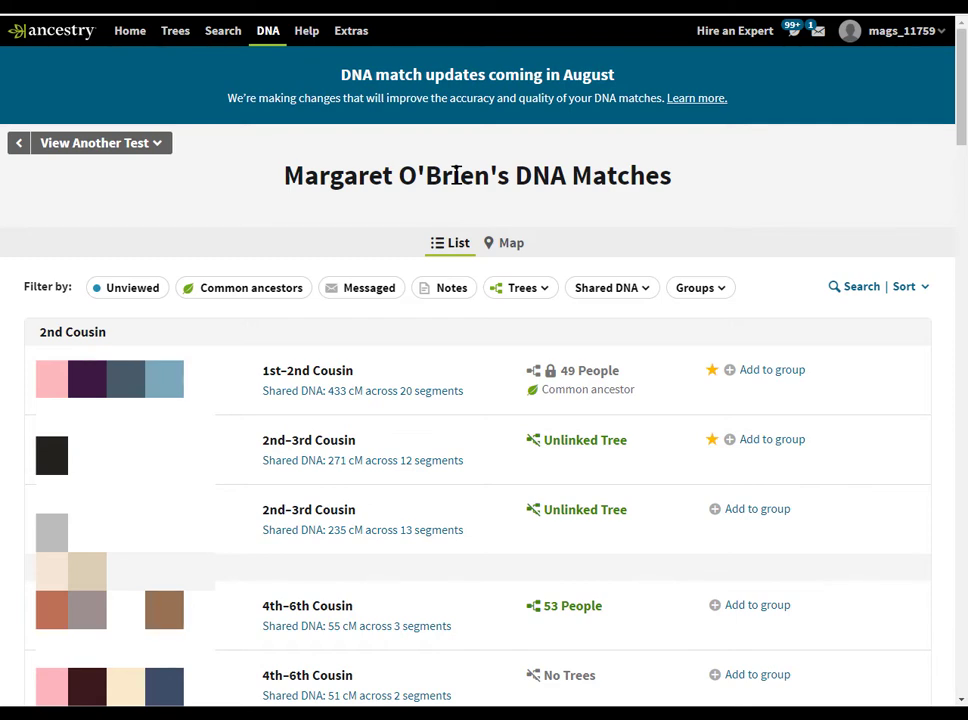
pyautogui.hotkey('alt', 'Tab')
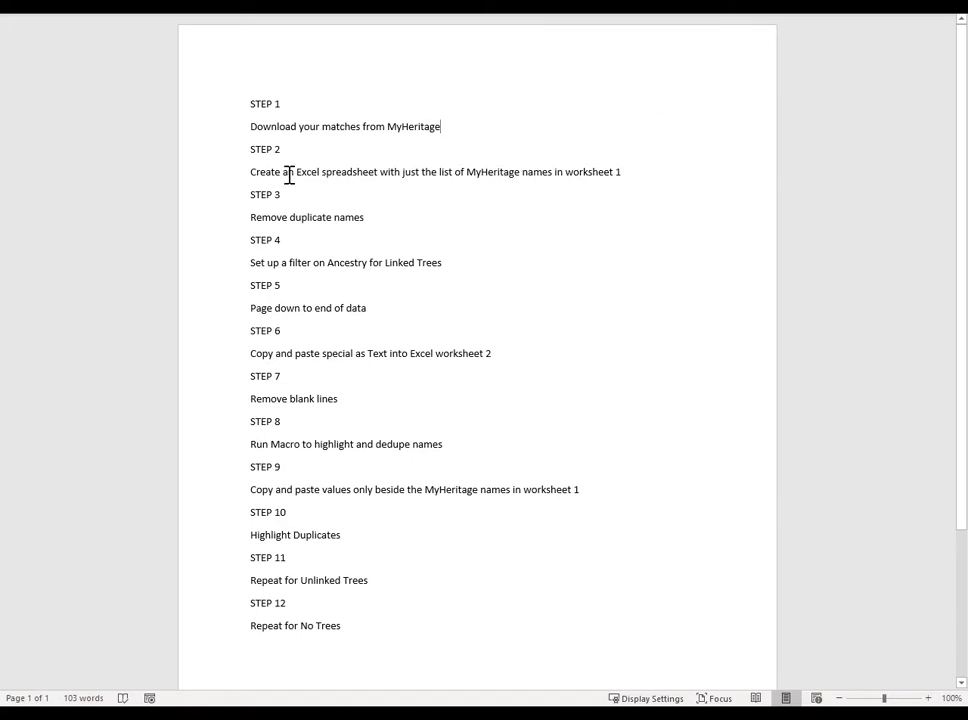
# - Highlight the Step 1 line 'Download your matches from MyHeritage' in the Word checklist
pyautogui.tripleClick(466, 127)
pyautogui.click(488, 136)
pyautogui.moveTo(255, 127); pyautogui.dragTo(445, 127)
pyautogui.click(518, 129)
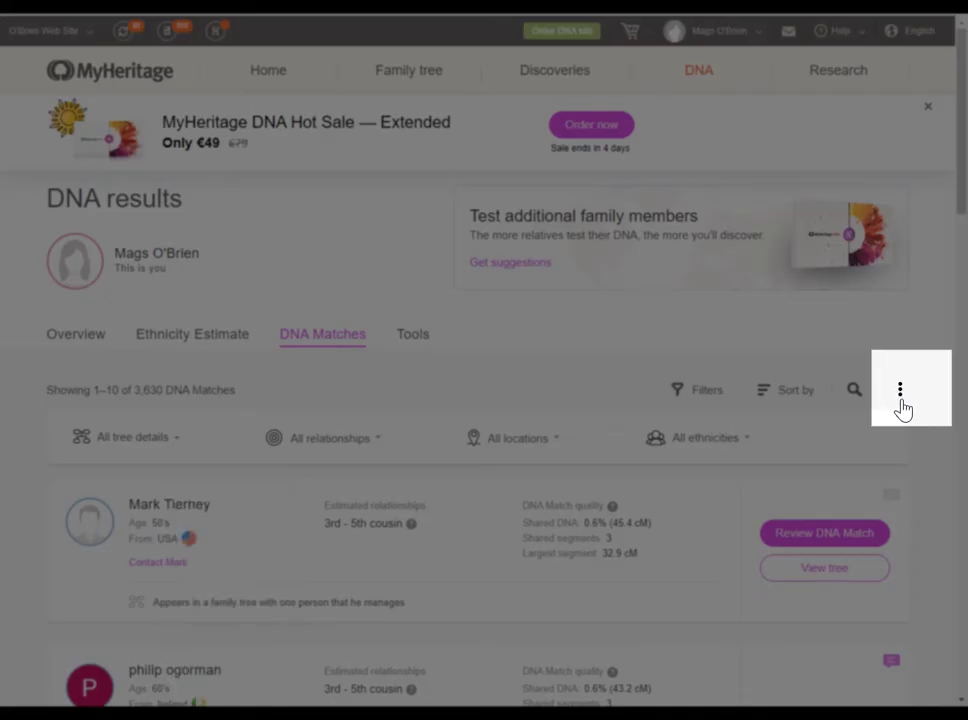
# - Bring up the DNA Matches options menu to export the entire matches list
pyautogui.click(900, 402)
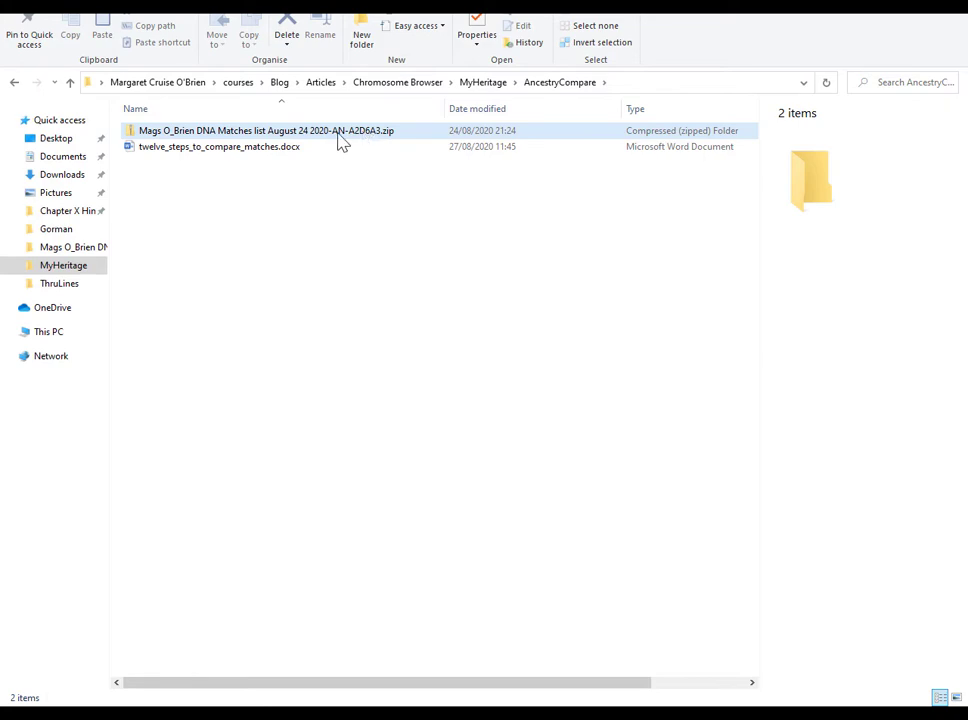
# - Unzip the MyHeritage DNA matches download and open its CSV file in Excel
pyautogui.click(362, 140)
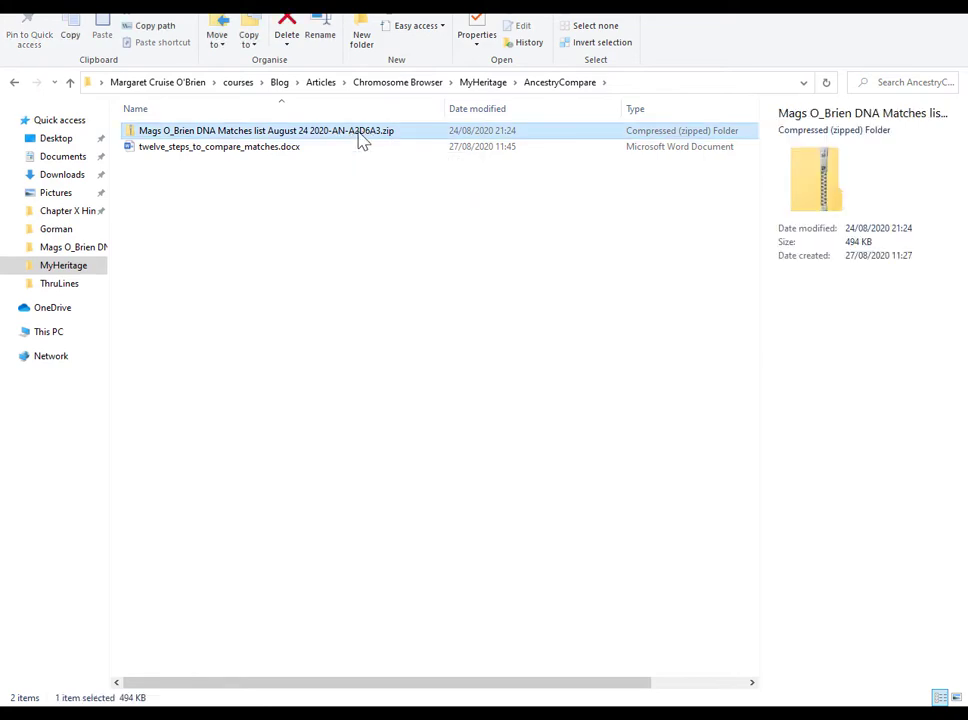
pyautogui.moveTo(362, 140); pyautogui.dragTo(419, 210)
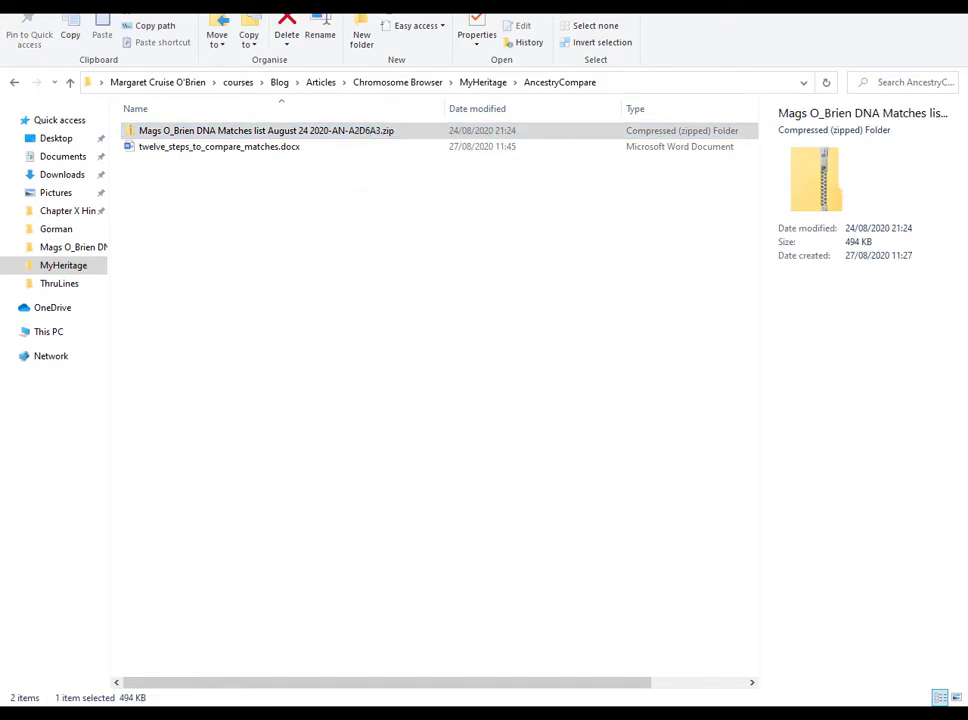
pyautogui.click(376, 133)
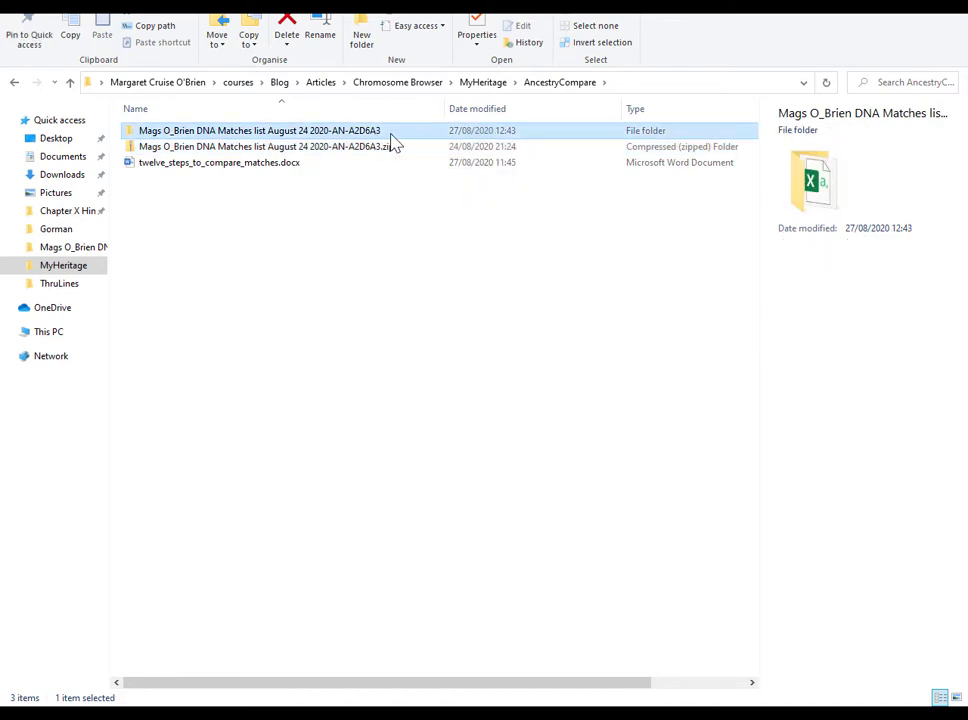
pyautogui.doubleClick(392, 136)
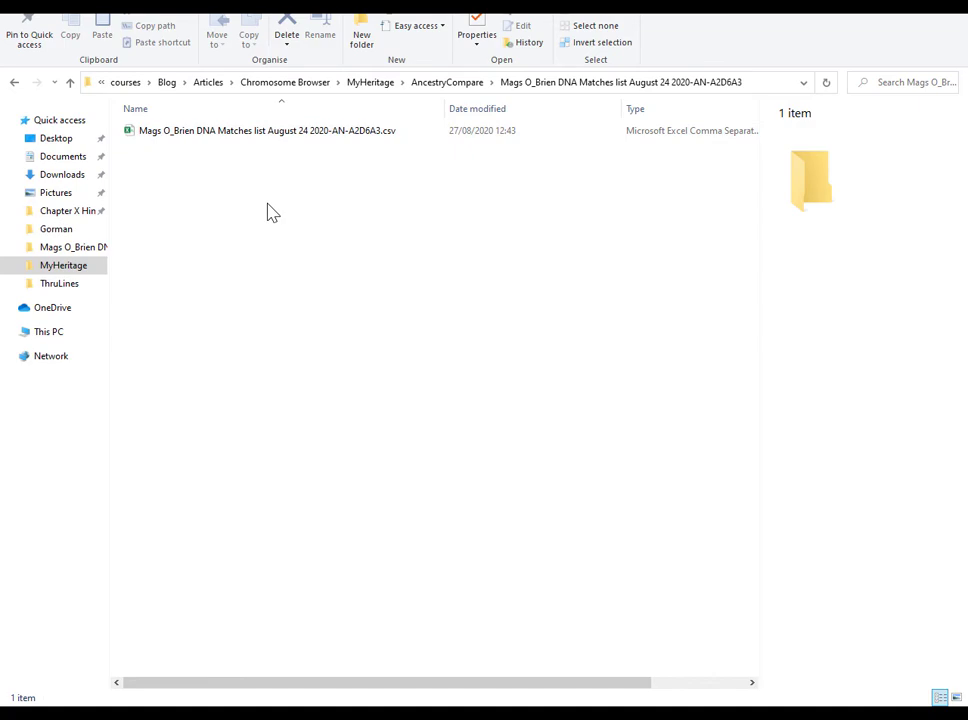
pyautogui.doubleClick(275, 131)
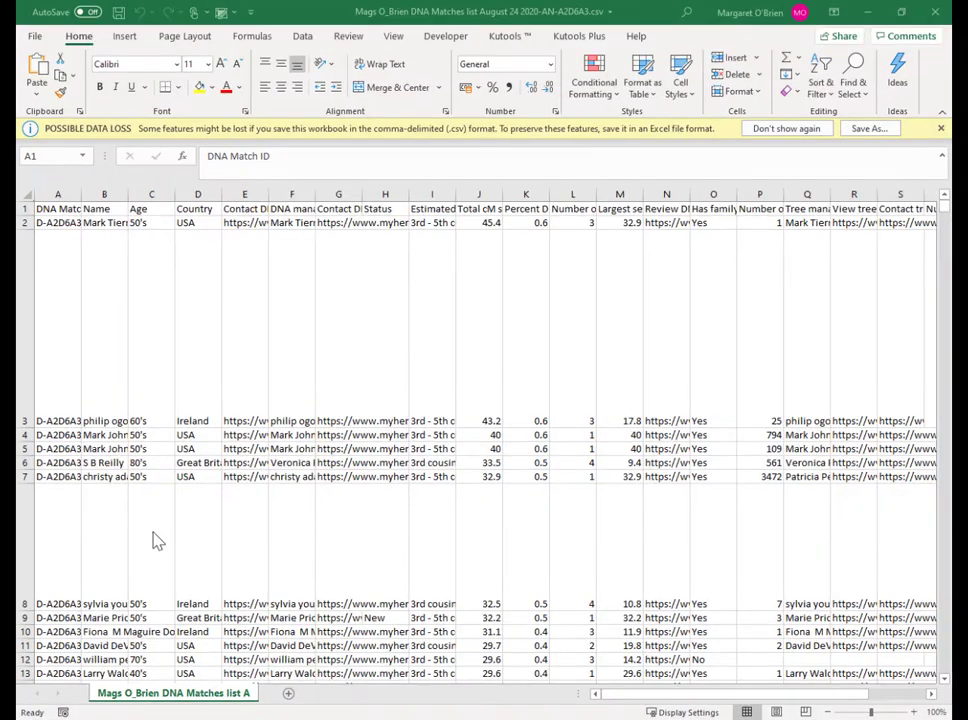
# - Save the matches list as an Excel Workbook (.xlsx)
pyautogui.click(36, 38)
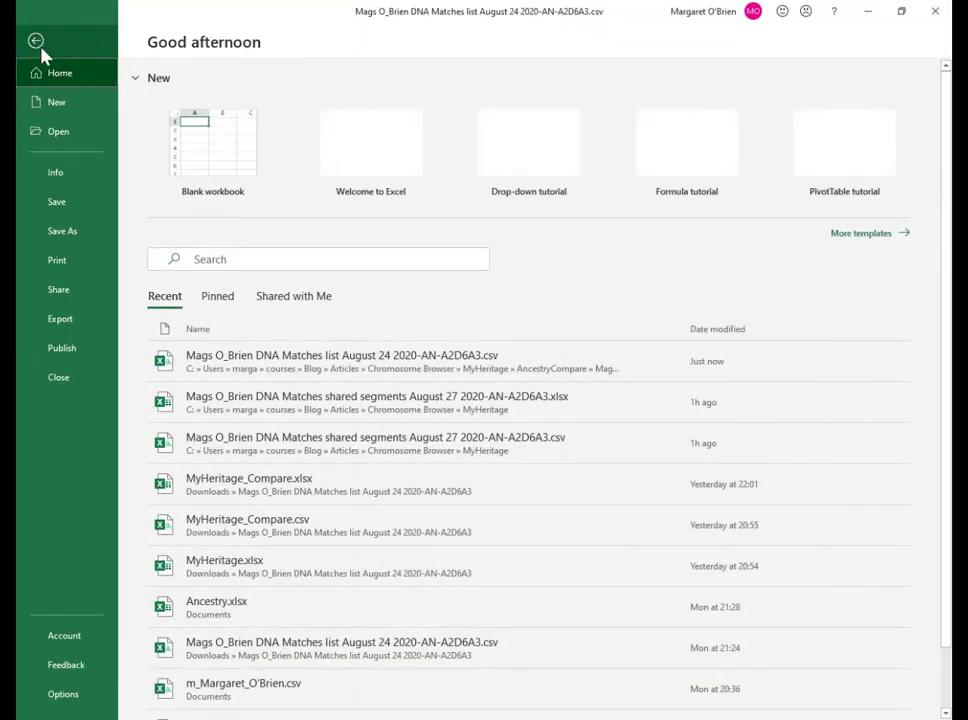
pyautogui.click(64, 240)
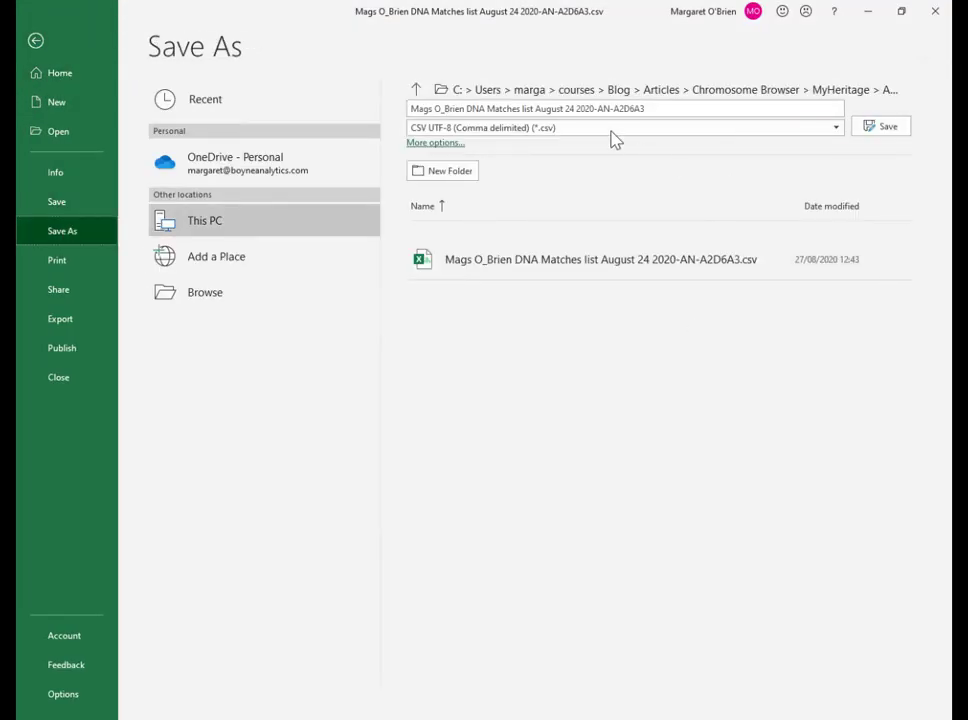
pyautogui.click(572, 132)
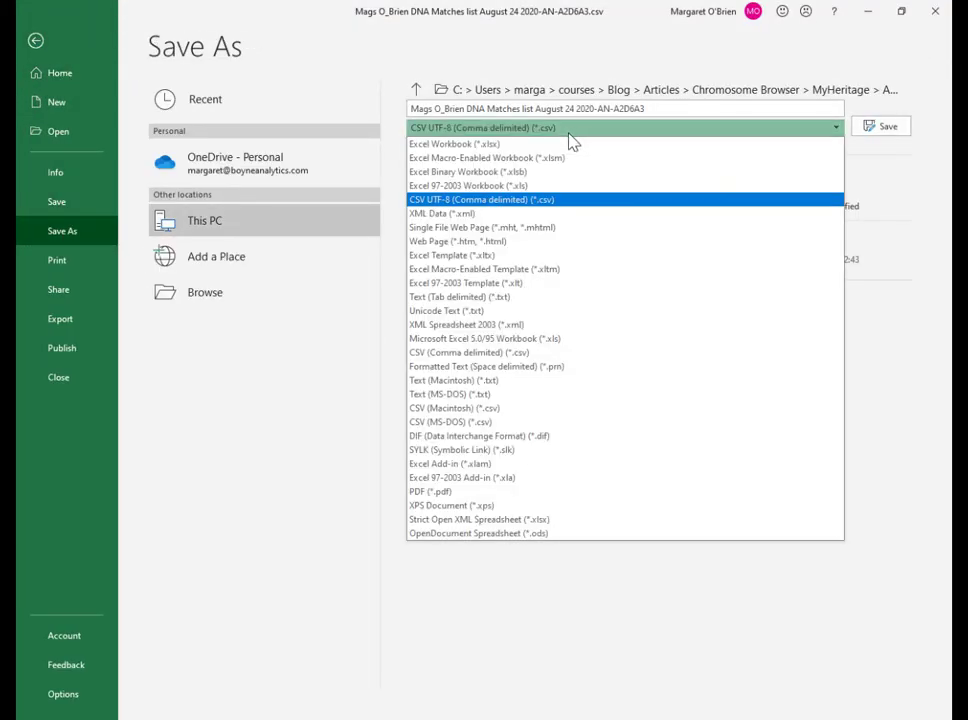
pyautogui.click(526, 146)
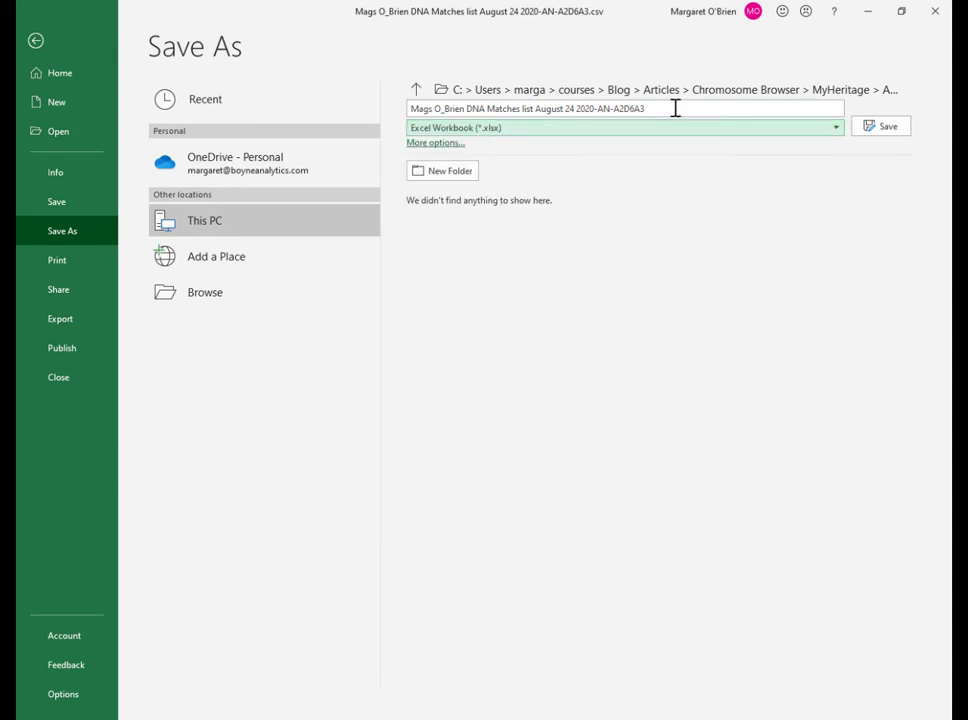
pyautogui.click(882, 132)
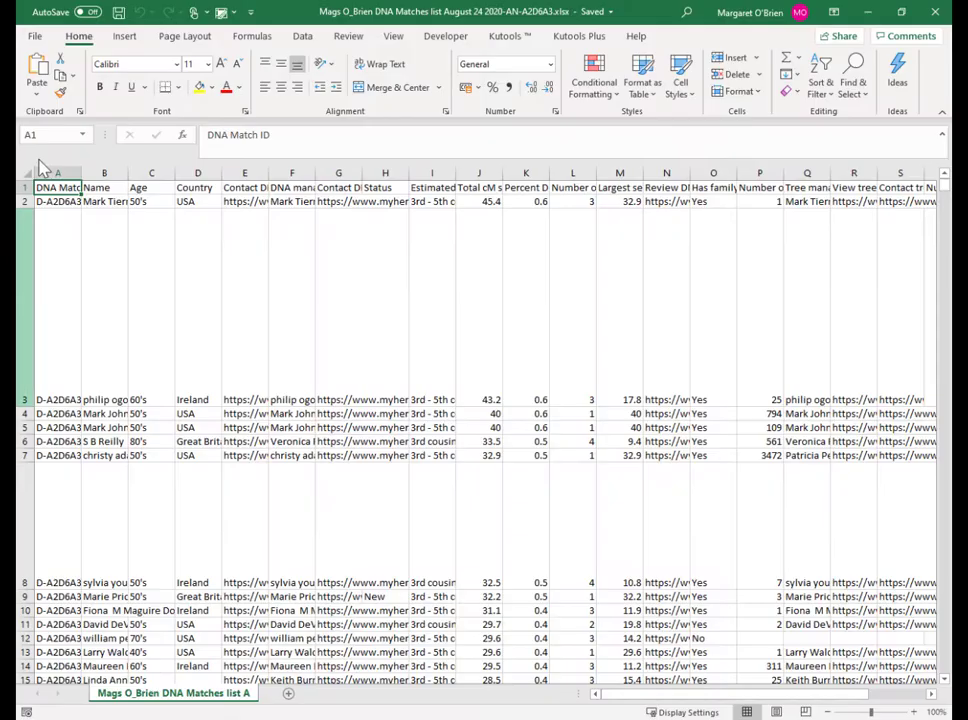
# - Widen column A to show the match IDs and copy the Name column
pyautogui.moveTo(82, 173); pyautogui.dragTo(233, 172)
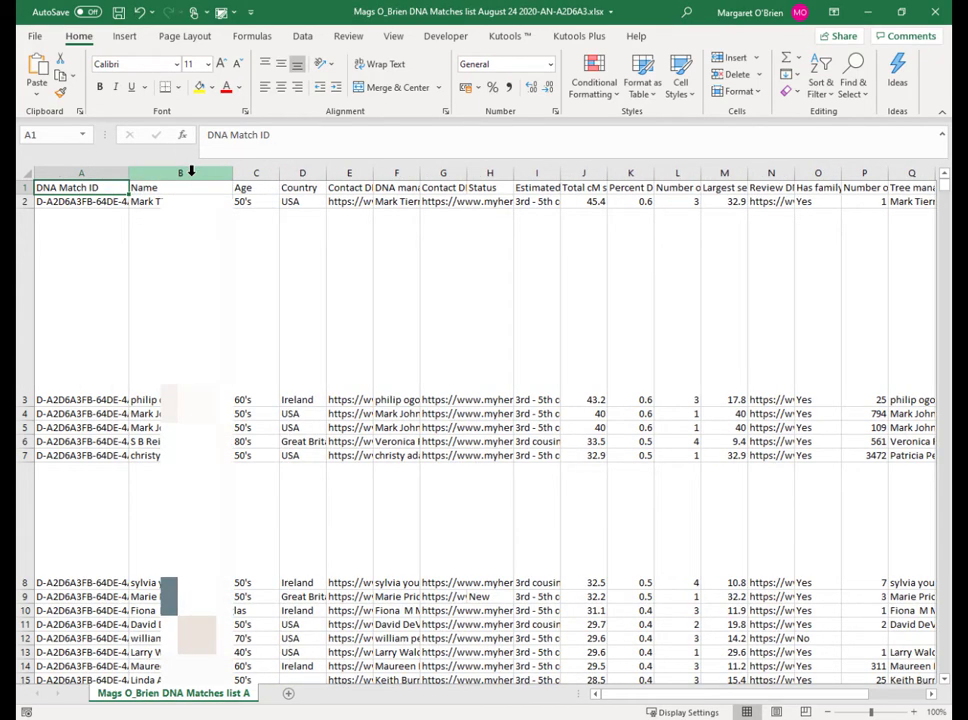
pyautogui.click(191, 173)
pyautogui.hotkey('ctrl', 'c')
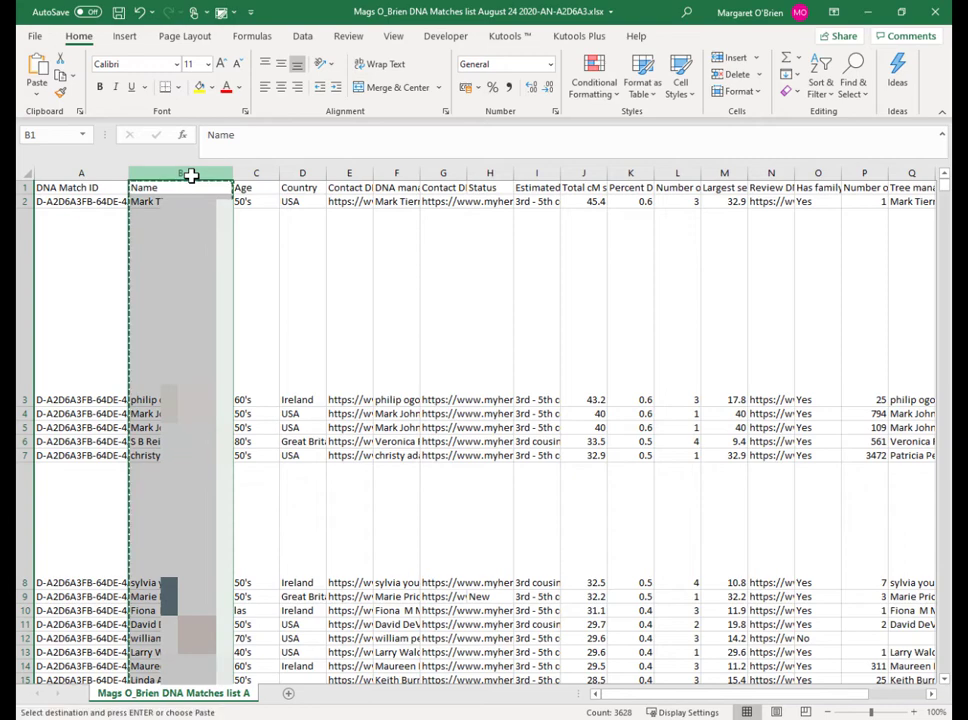
pyautogui.click(35, 36)
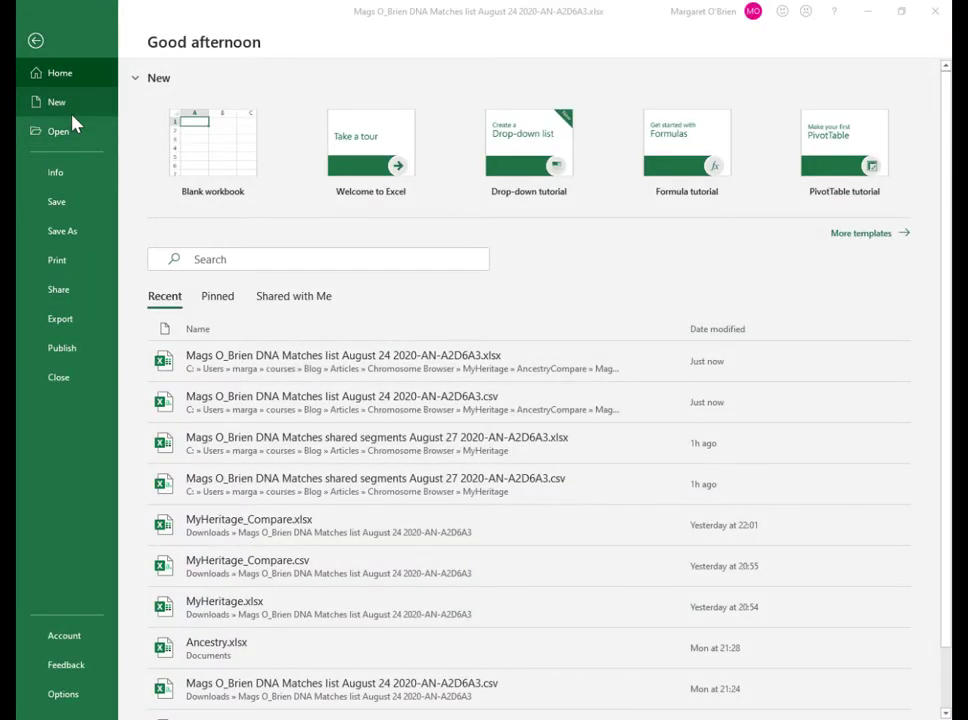
# - Point out the STEP 2 instruction line in the Word checklist
pyautogui.hotkey('alt', 'Tab')
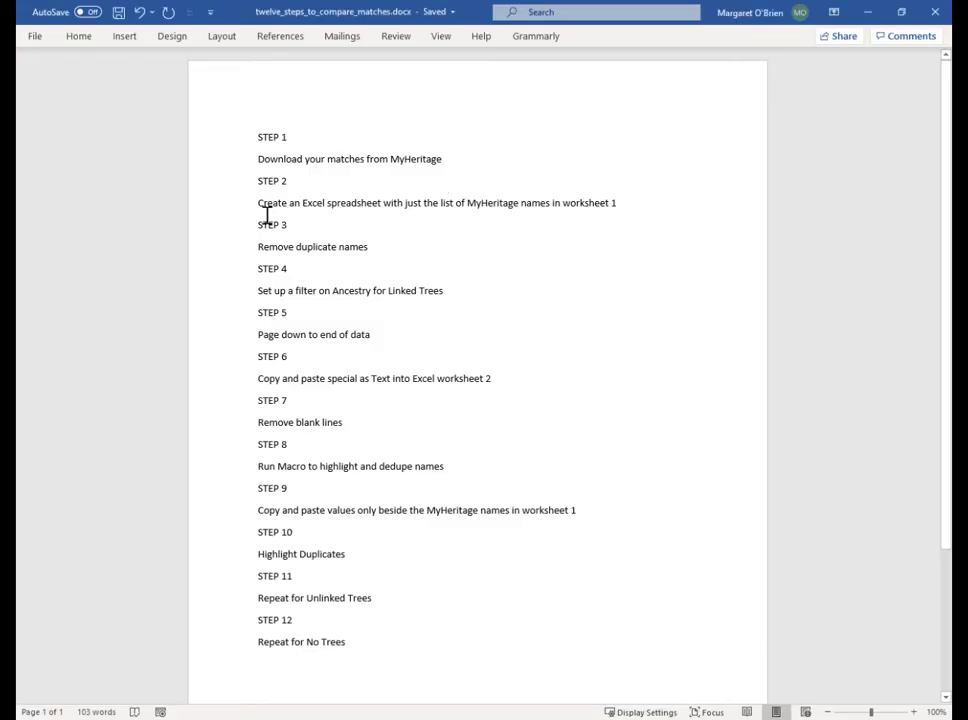
pyautogui.moveTo(616, 205); pyautogui.dragTo(268, 205)
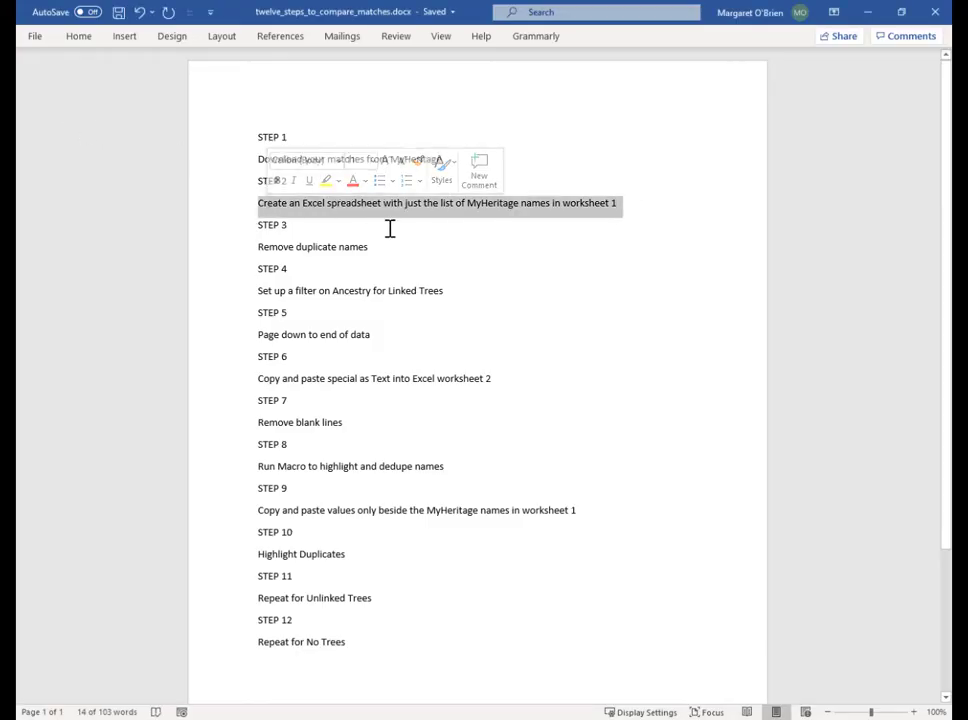
pyautogui.click(490, 228)
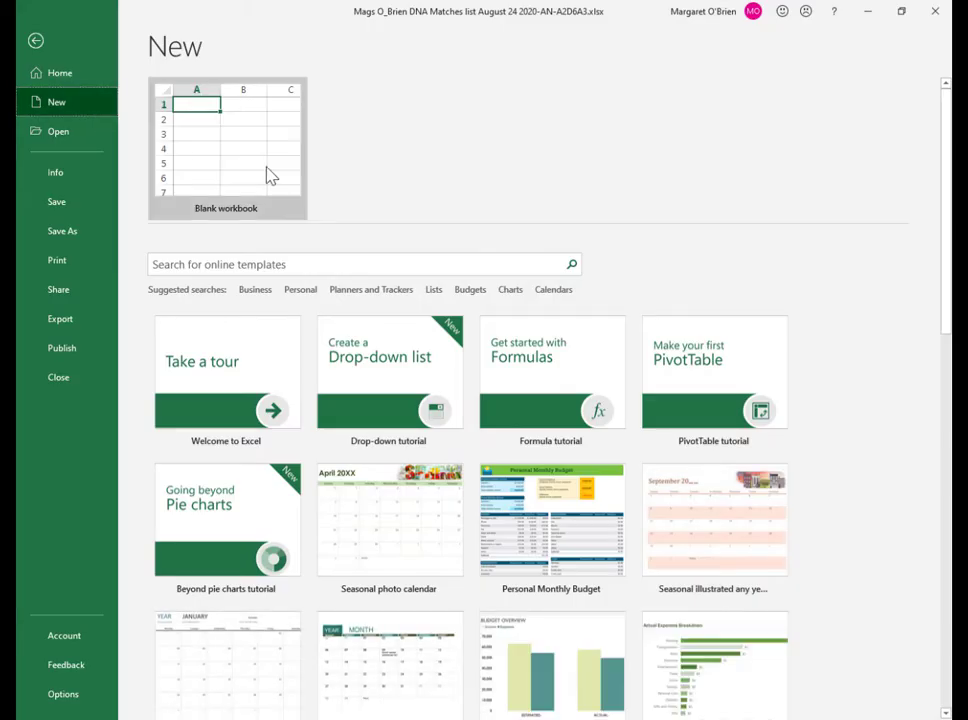
# - Create a blank workbook, widen column A and paste the copied match names into A1
pyautogui.click(270, 175)
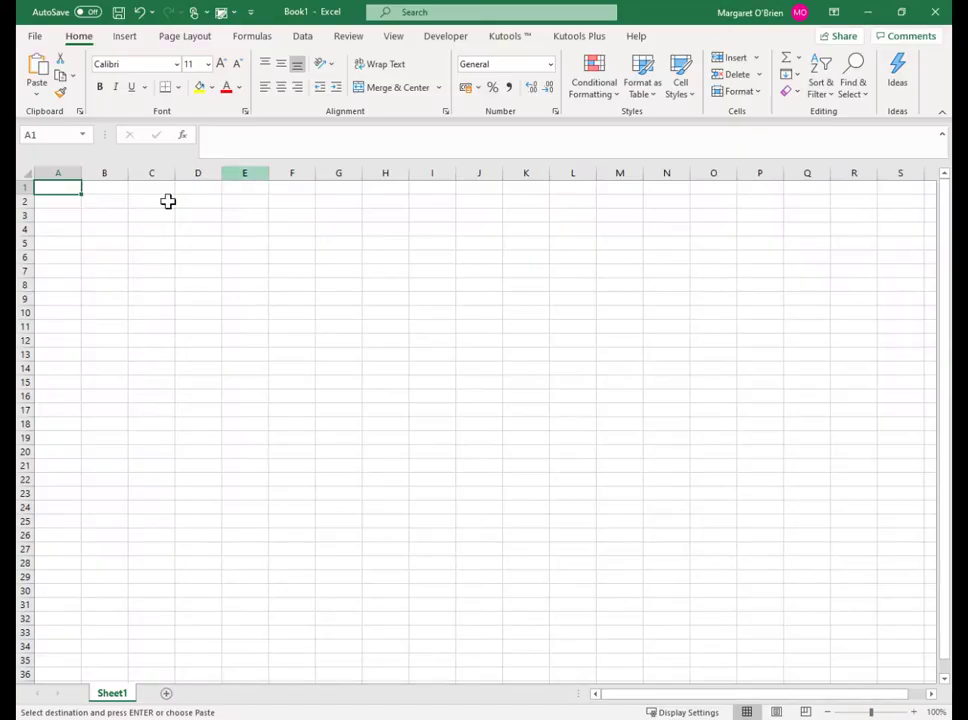
pyautogui.moveTo(81, 174); pyautogui.dragTo(238, 183)
pyautogui.rightClick(165, 187)
pyautogui.click(106, 186)
pyautogui.hotkey('ctrl', 'v')
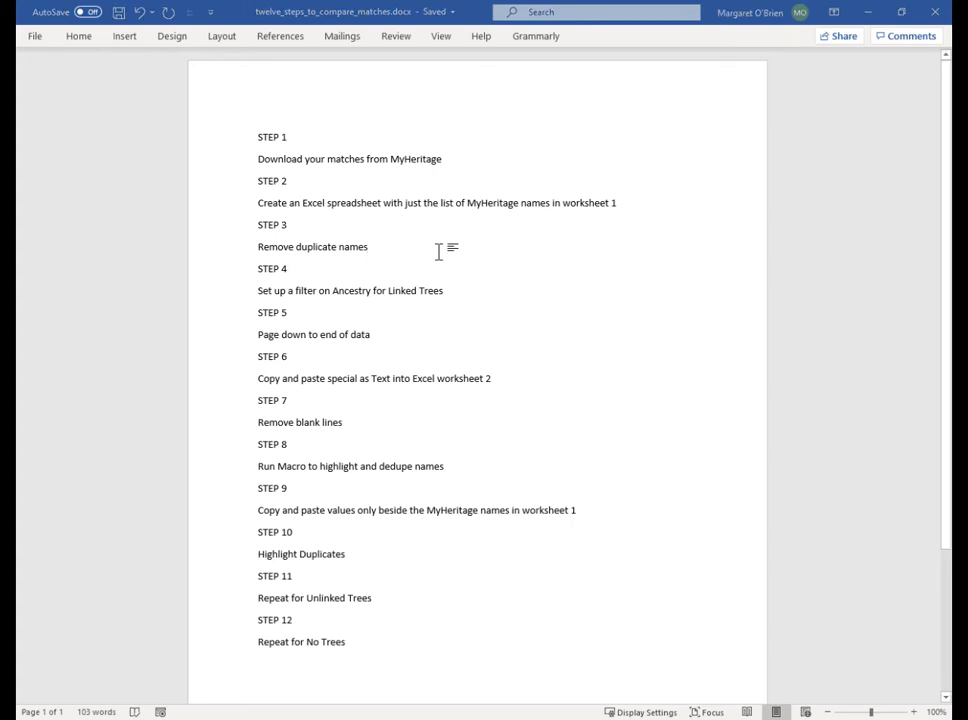
pyautogui.hotkey('alt', 'Tab')
# - Remove duplicates from column A with headers ticked, then start retyping the Name header
pyautogui.click(183, 190)
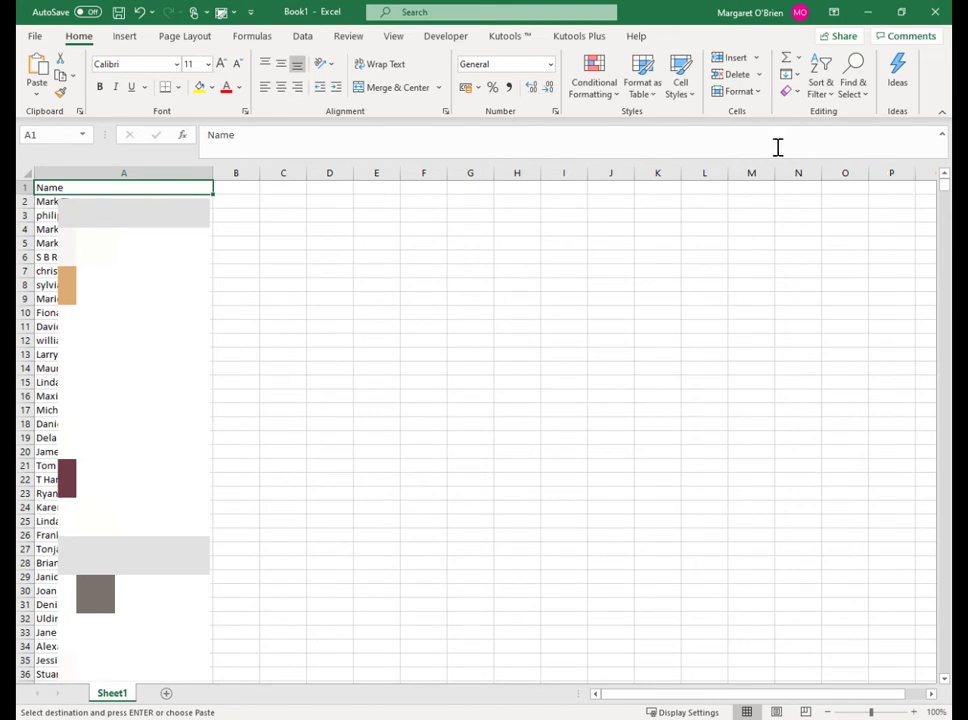
pyautogui.click(303, 37)
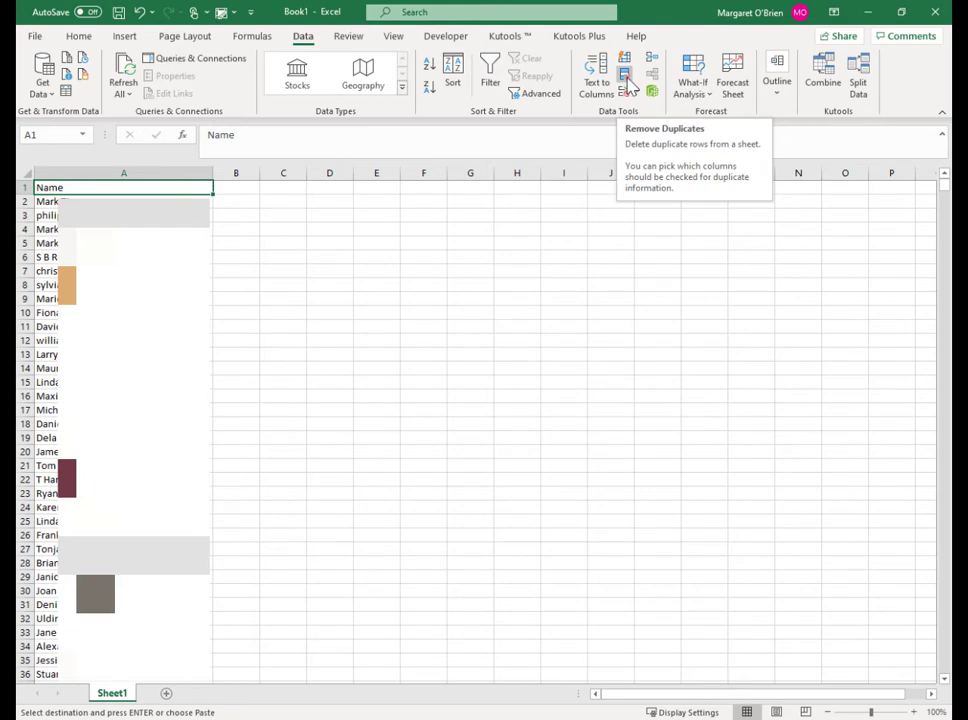
pyautogui.click(143, 170)
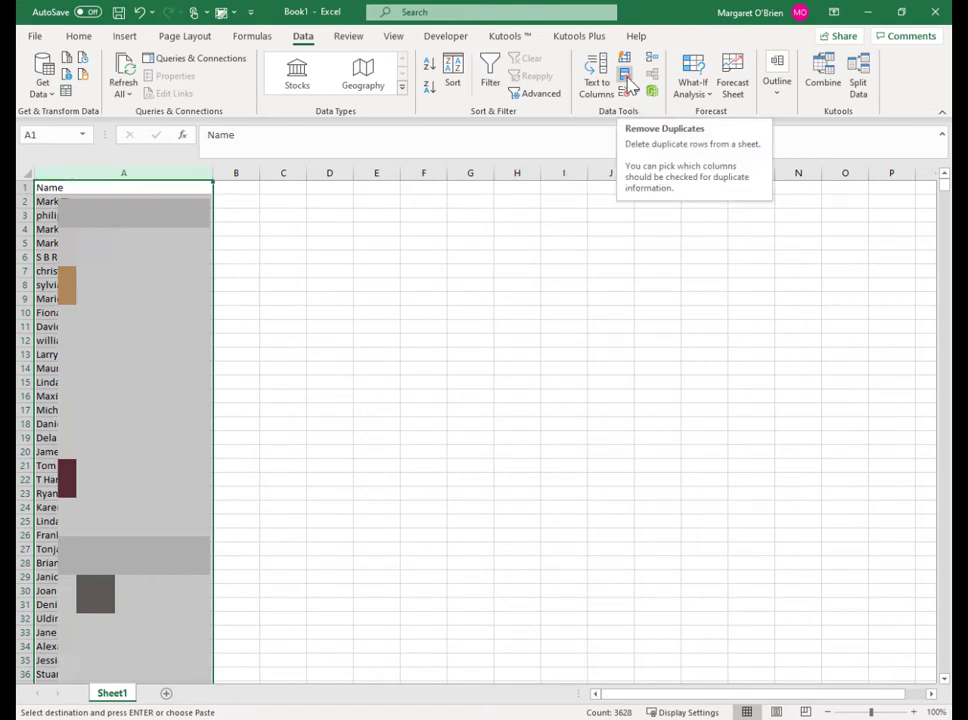
pyautogui.click(625, 76)
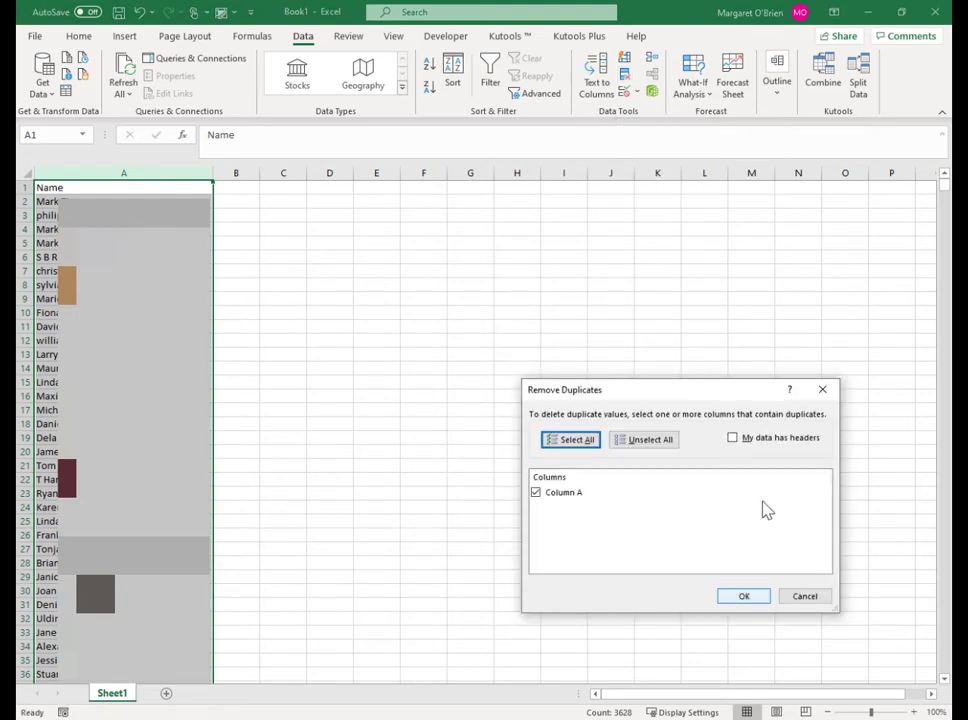
pyautogui.click(735, 444)
pyautogui.click(735, 442)
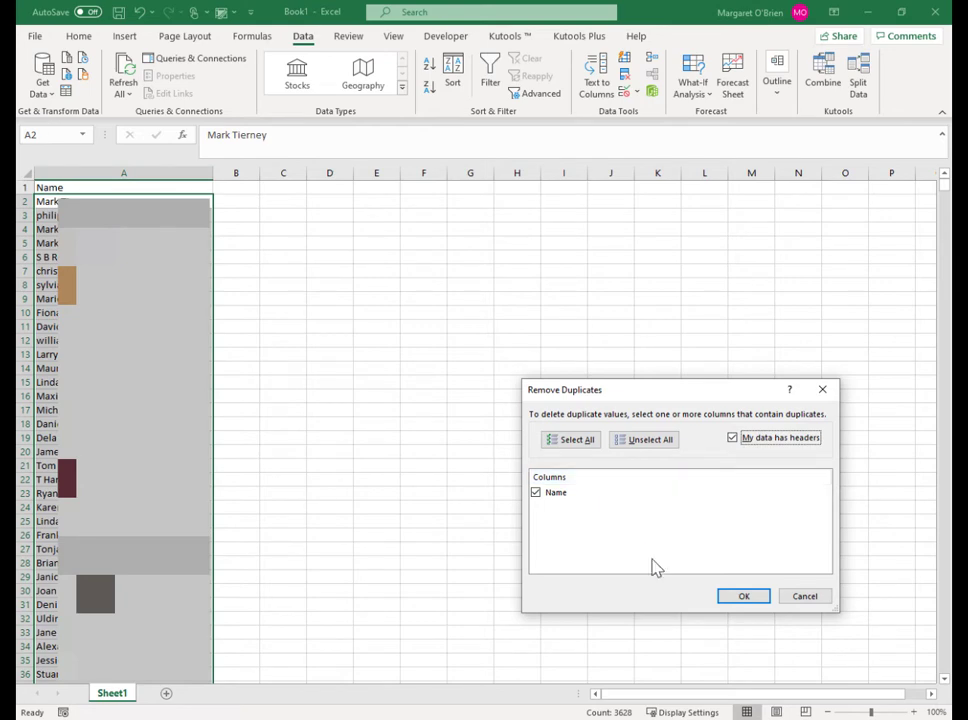
pyautogui.press('Return')
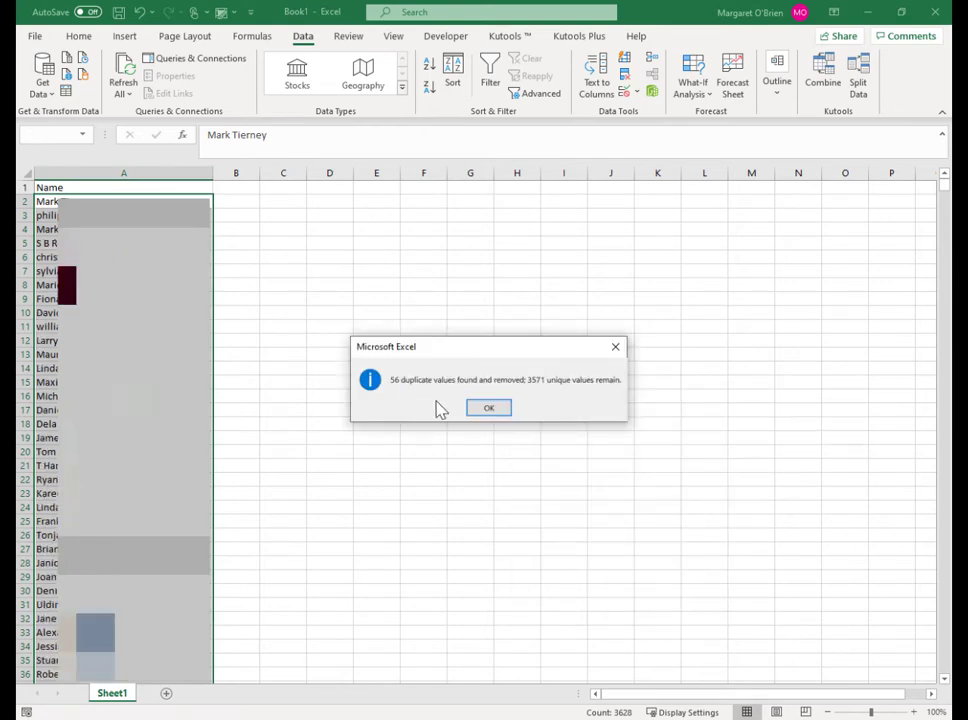
pyautogui.click(489, 407)
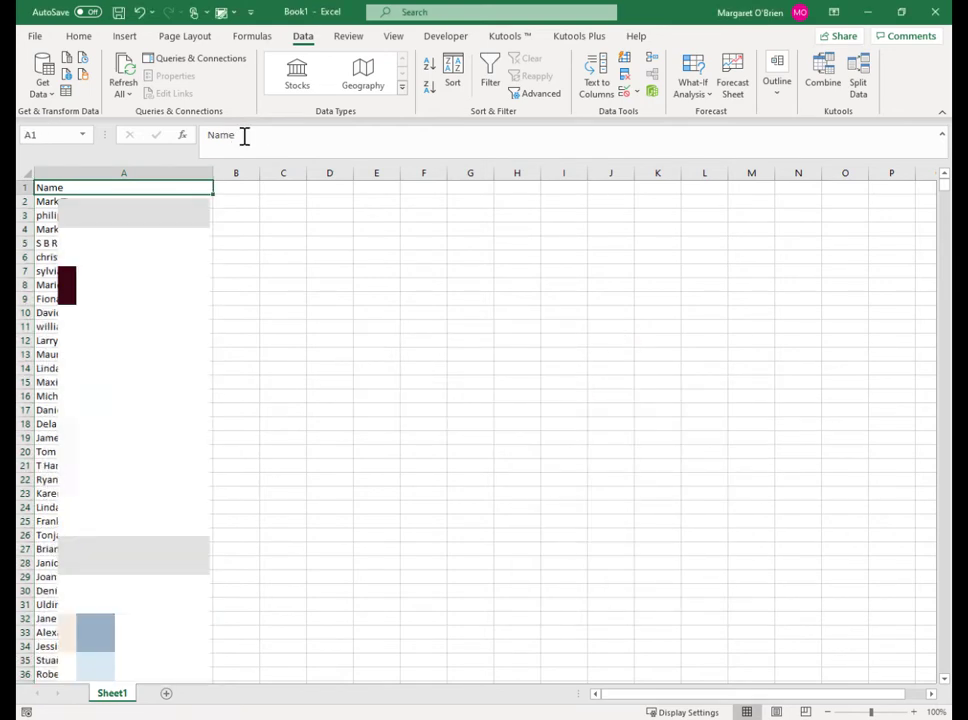
pyautogui.moveTo(244, 136); pyautogui.dragTo(173, 136)
pyautogui.write('My')
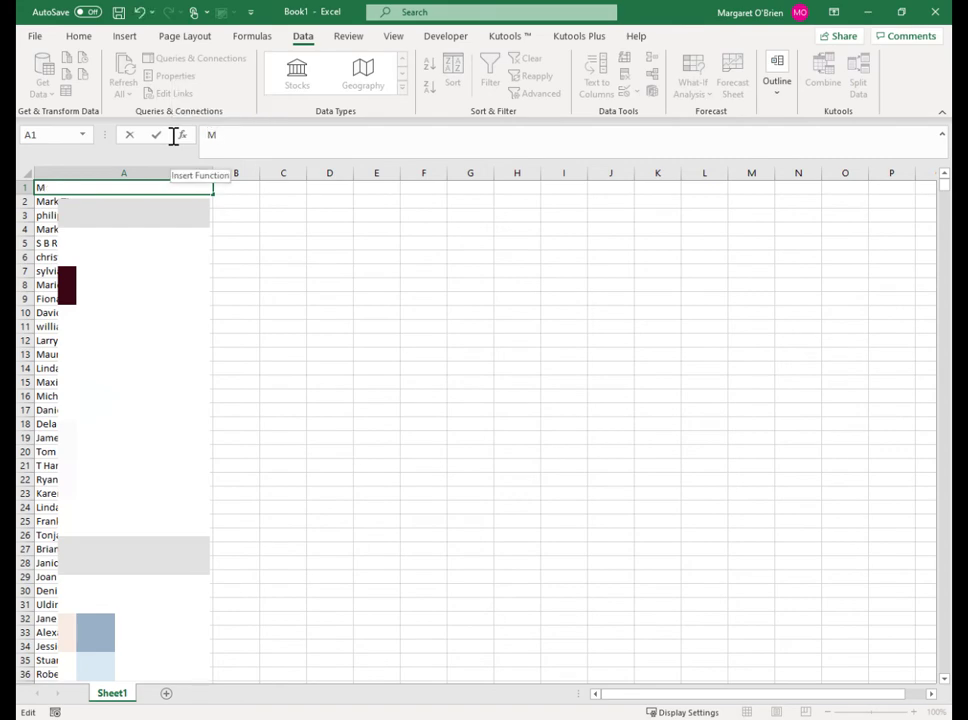
pyautogui.write('l')
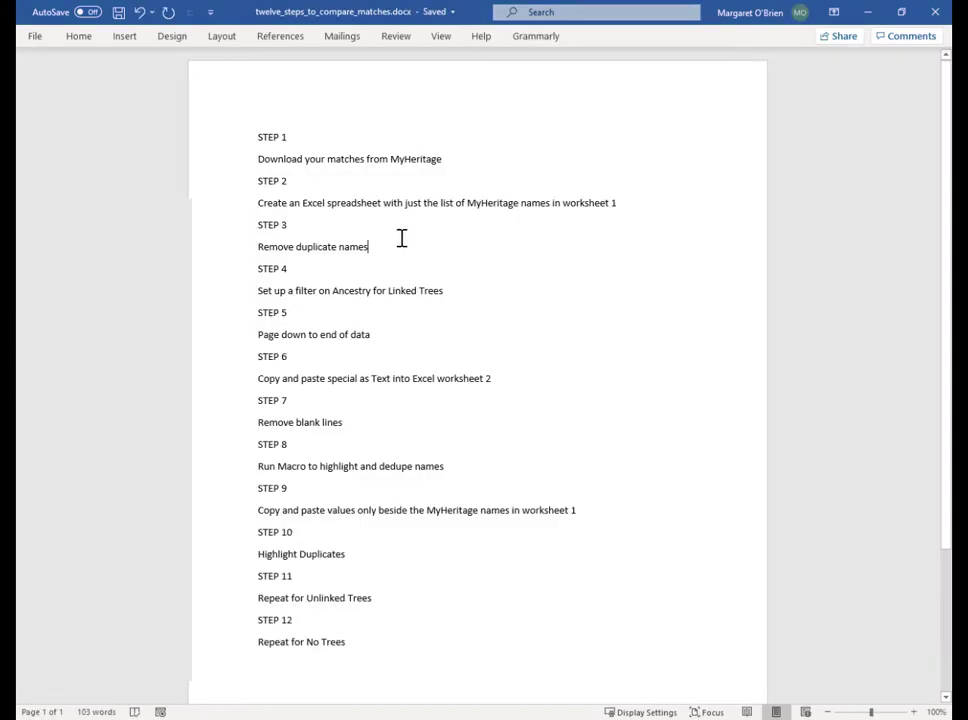
pyautogui.click(497, 290)
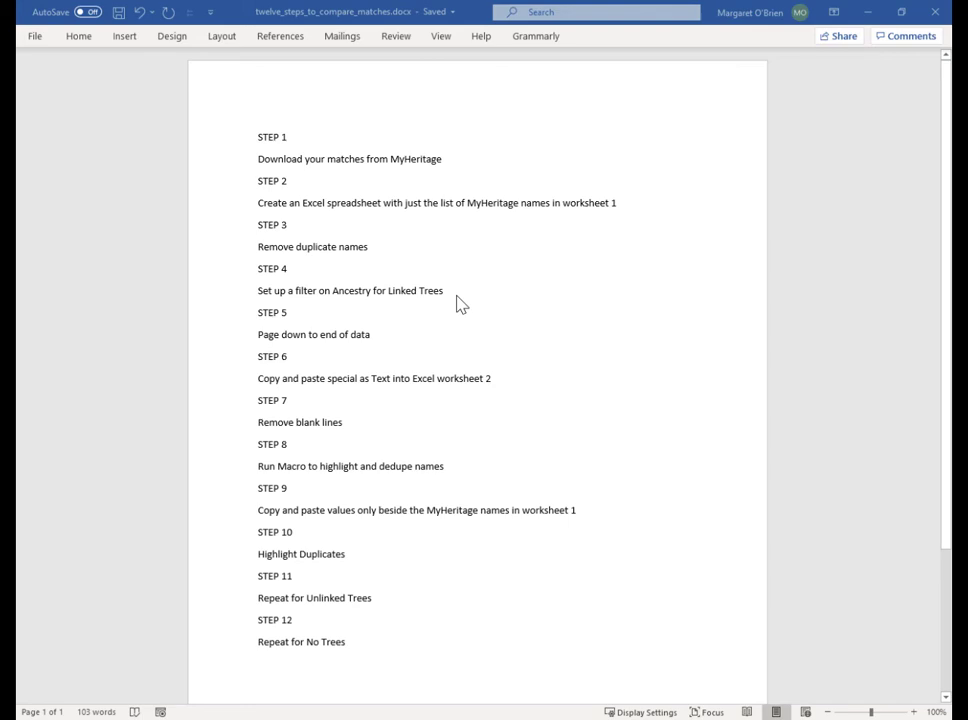
pyautogui.hotkey('alt', 'Tab')
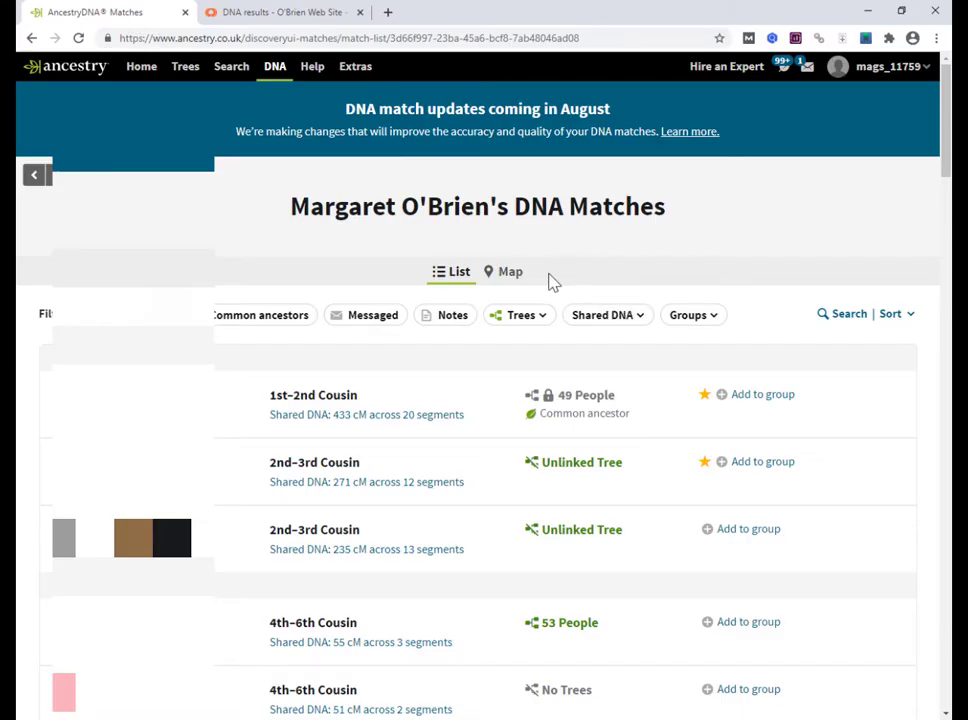
# - Filter the matches to public linked trees with a custom shared DNA minimum of 8 cM
pyautogui.click(520, 315)
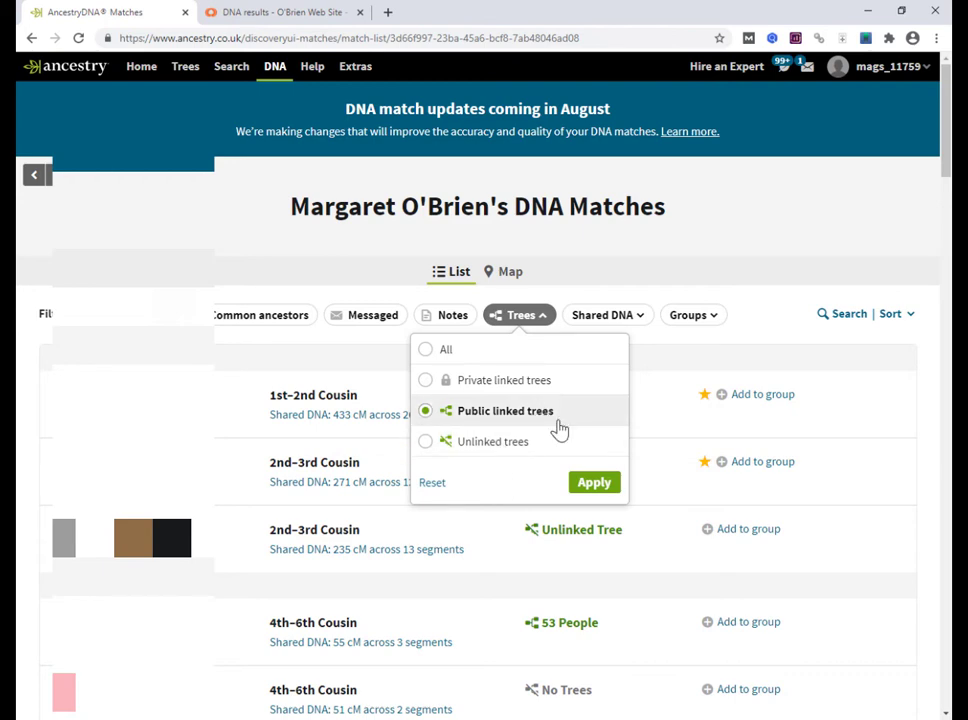
pyautogui.click(575, 484)
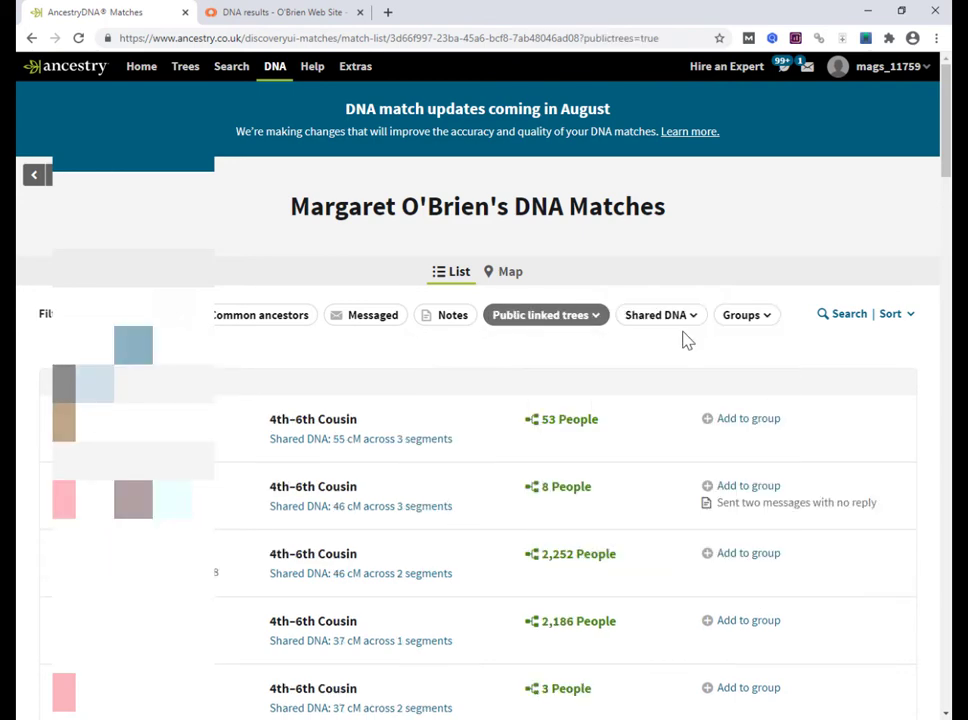
pyautogui.click(686, 328)
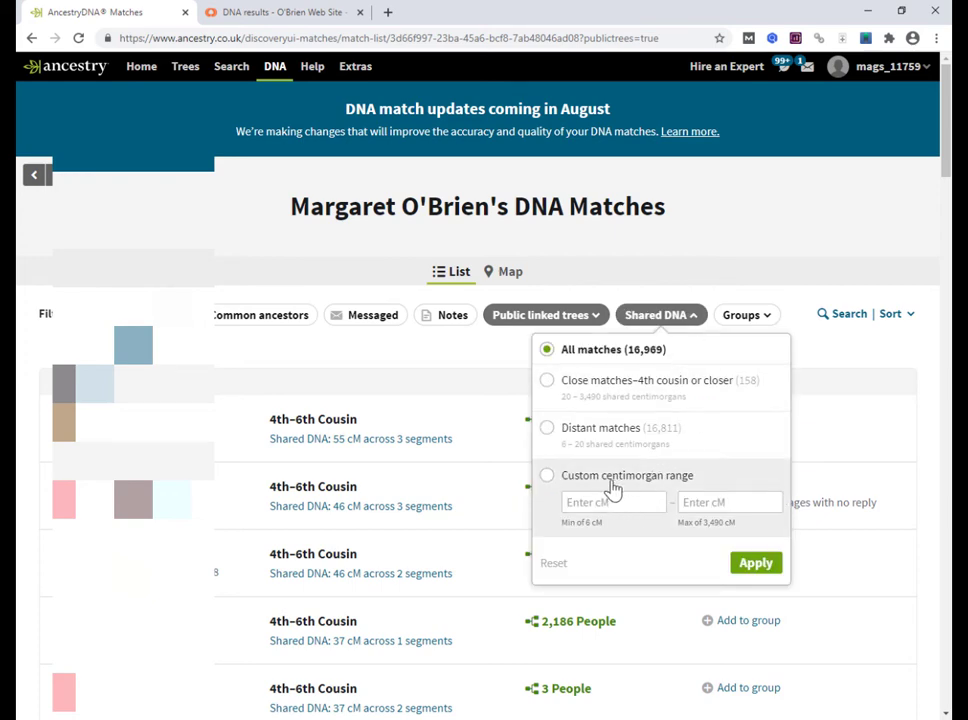
pyautogui.click(642, 507)
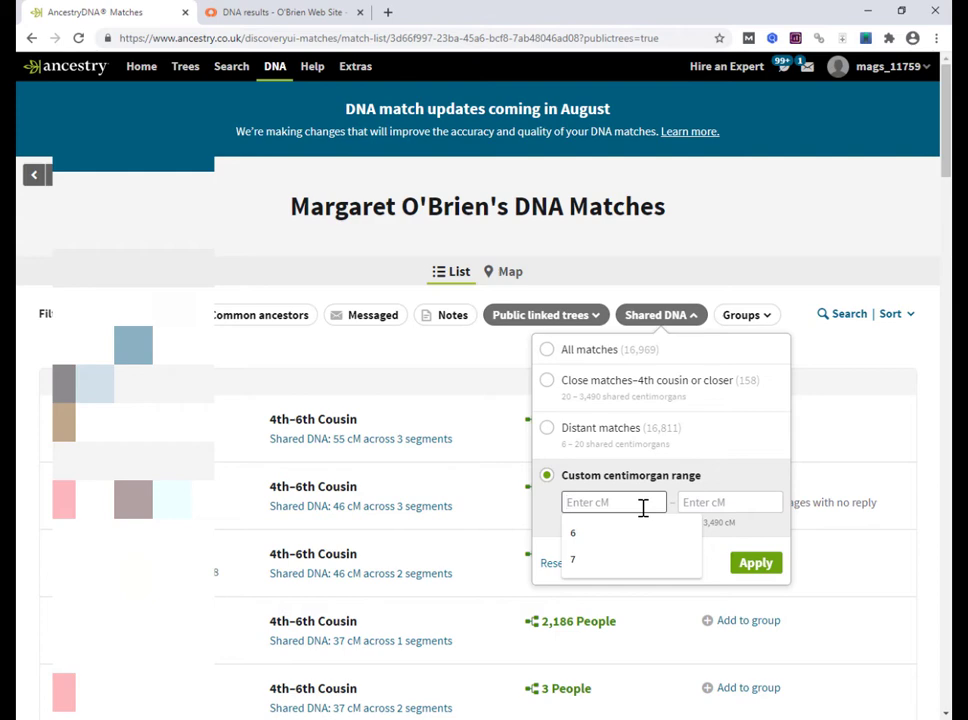
pyautogui.write('8')
pyautogui.click(755, 564)
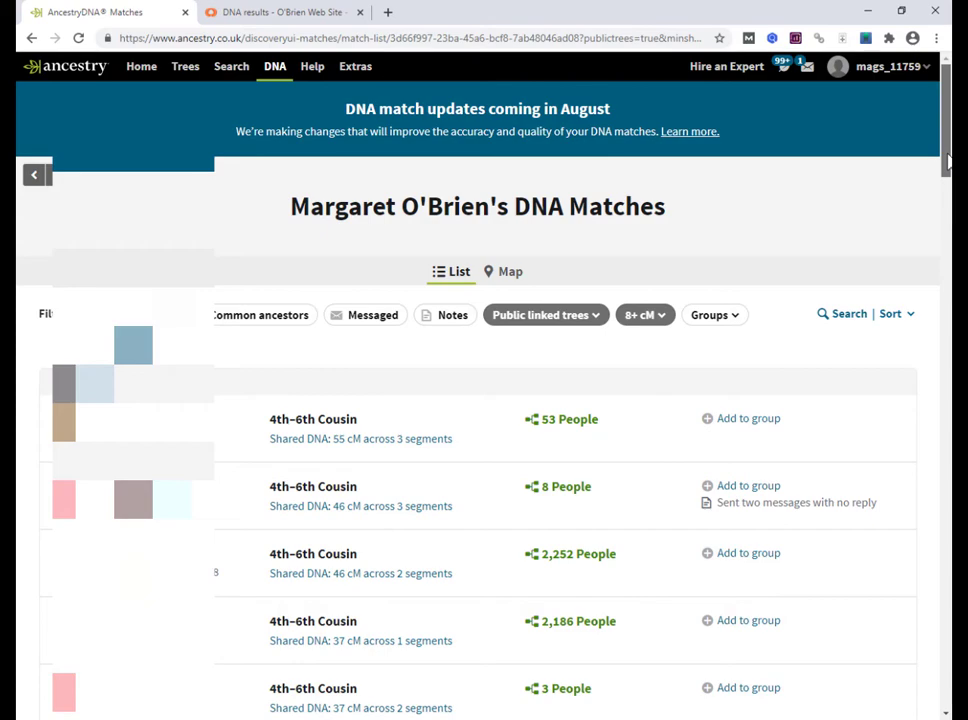
# - Page down the filtered match list until its last 8.0 cM matches have loaded
pyautogui.moveTo(947, 160); pyautogui.dragTo(946, 690)
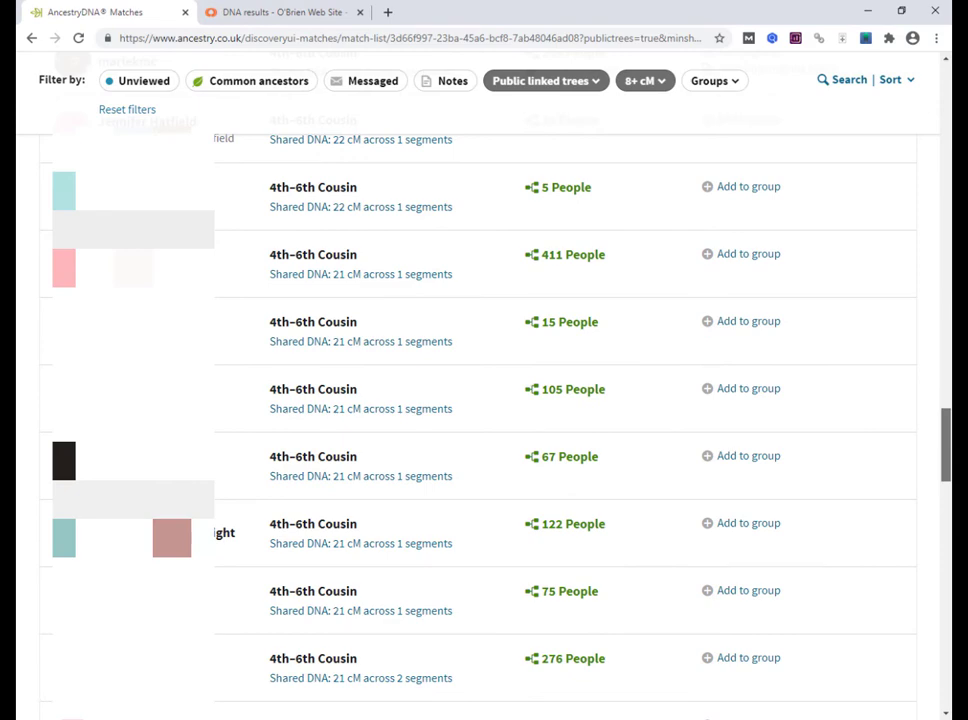
pyautogui.moveTo(944, 432); pyautogui.dragTo(892, 616)
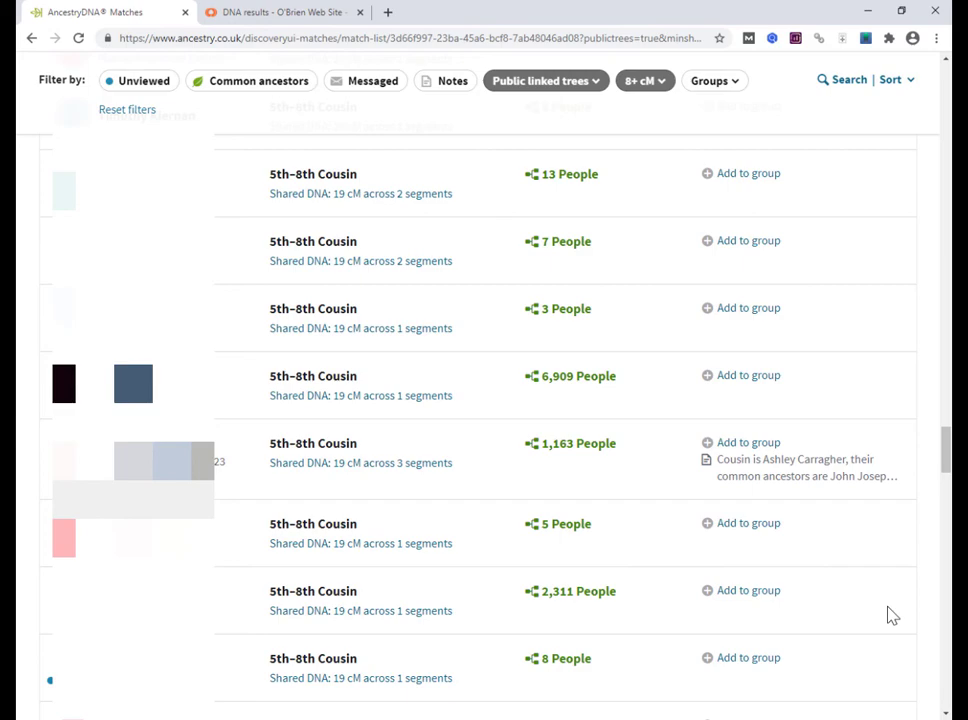
pyautogui.press('pagedown')
pyautogui.press('pagedown')
pyautogui.press('pagedown')
pyautogui.press('pagedown')
pyautogui.press('pagedown')
pyautogui.press('pagedown')
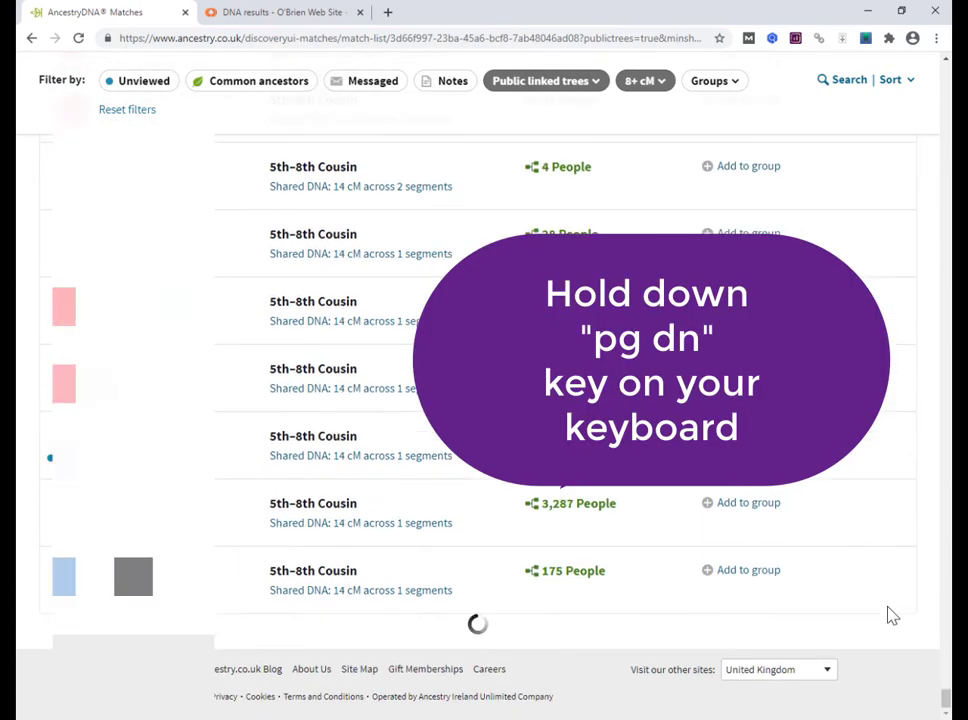
pyautogui.press('pagedown')
pyautogui.press('pagedown')
pyautogui.press('pagedown')
pyautogui.press('pagedown')
pyautogui.press('pagedown')
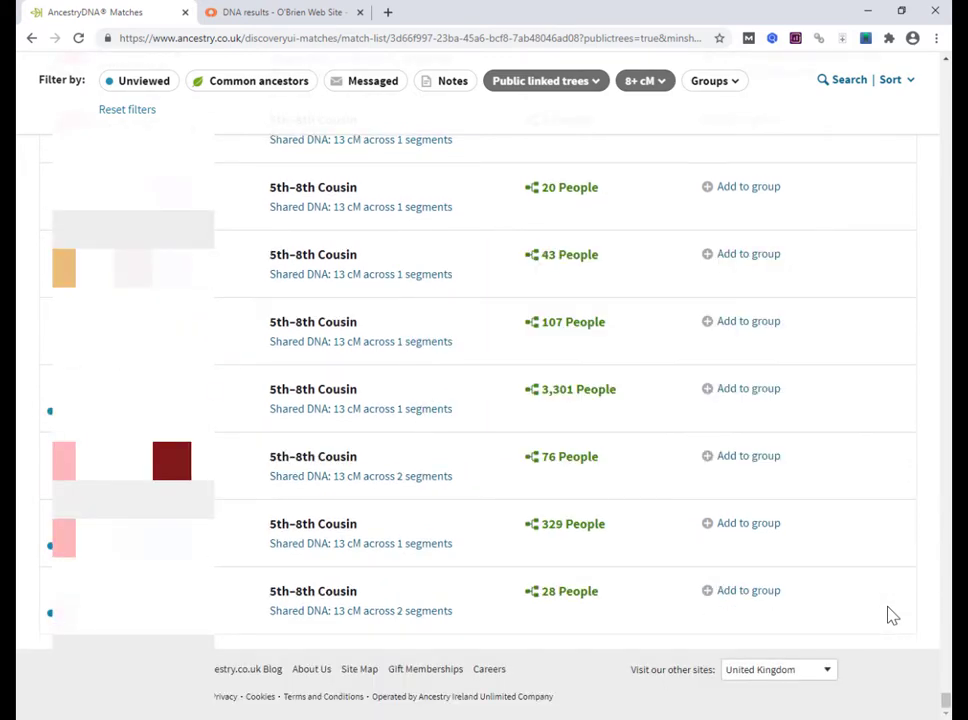
pyautogui.press('pagedown')
pyautogui.press('pagedown')
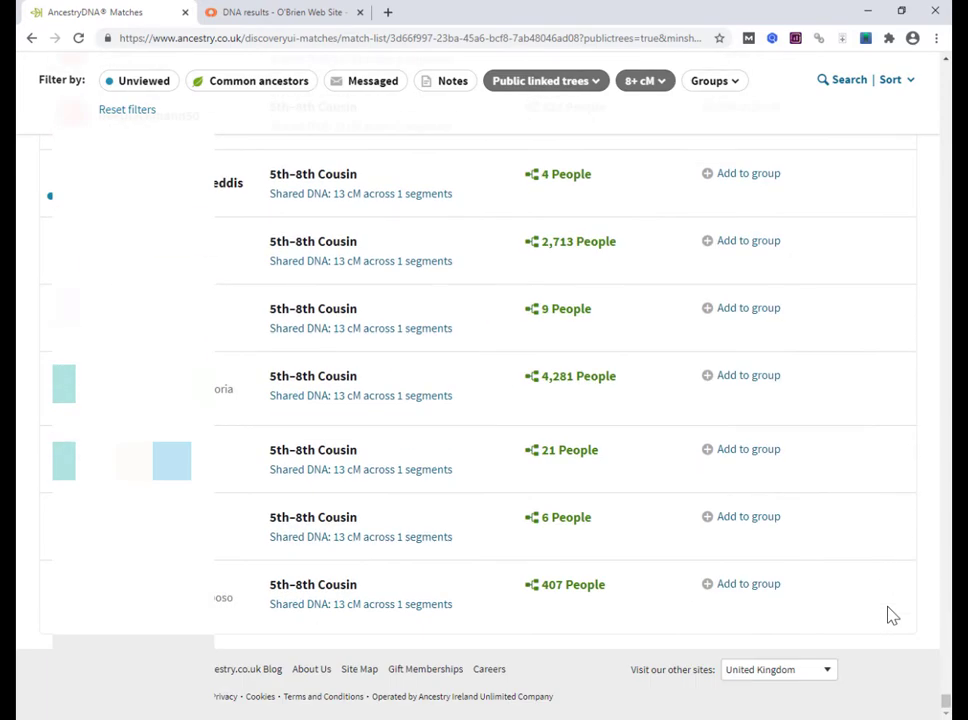
pyautogui.press('pagedown')
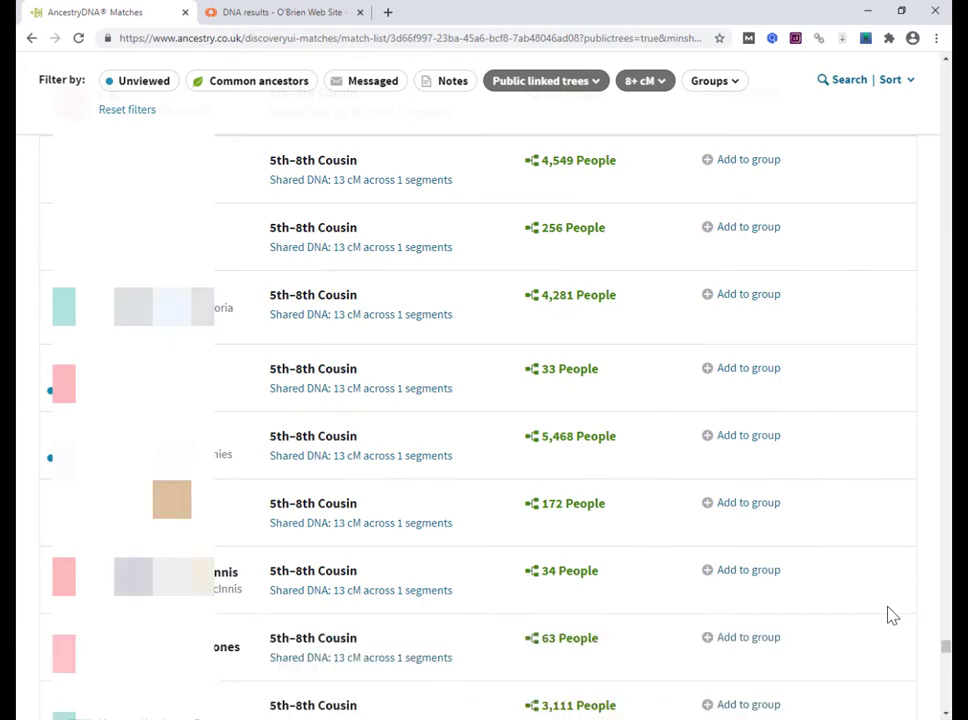
pyautogui.press('pagedown')
pyautogui.press('pagedown')
pyautogui.press('pagedown')
pyautogui.press('pagedown')
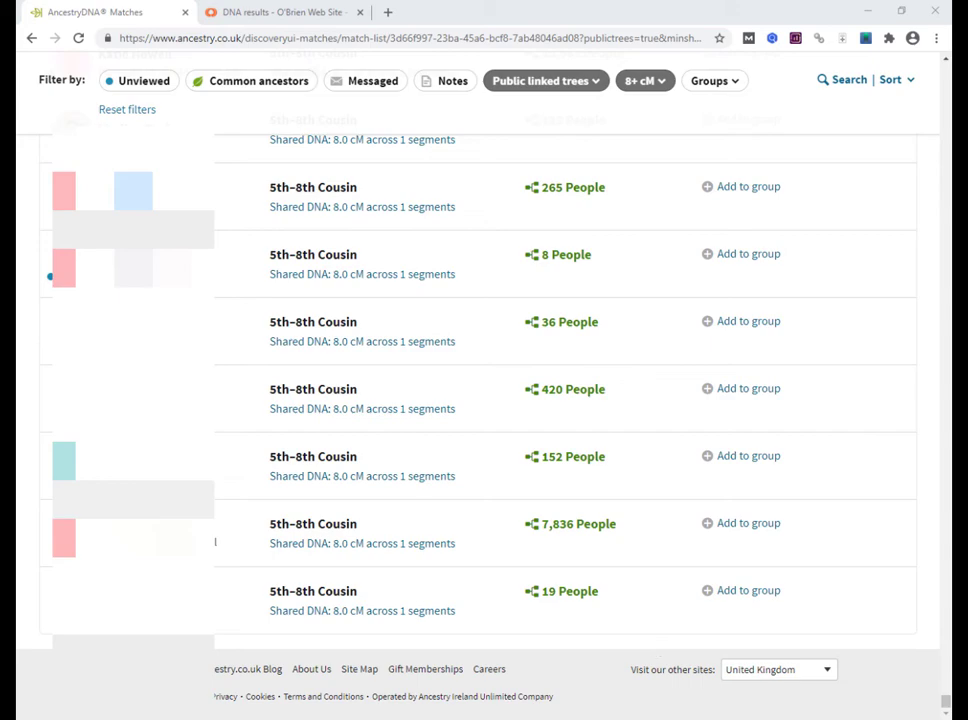
pyautogui.hotkey('alt', 'Tab')
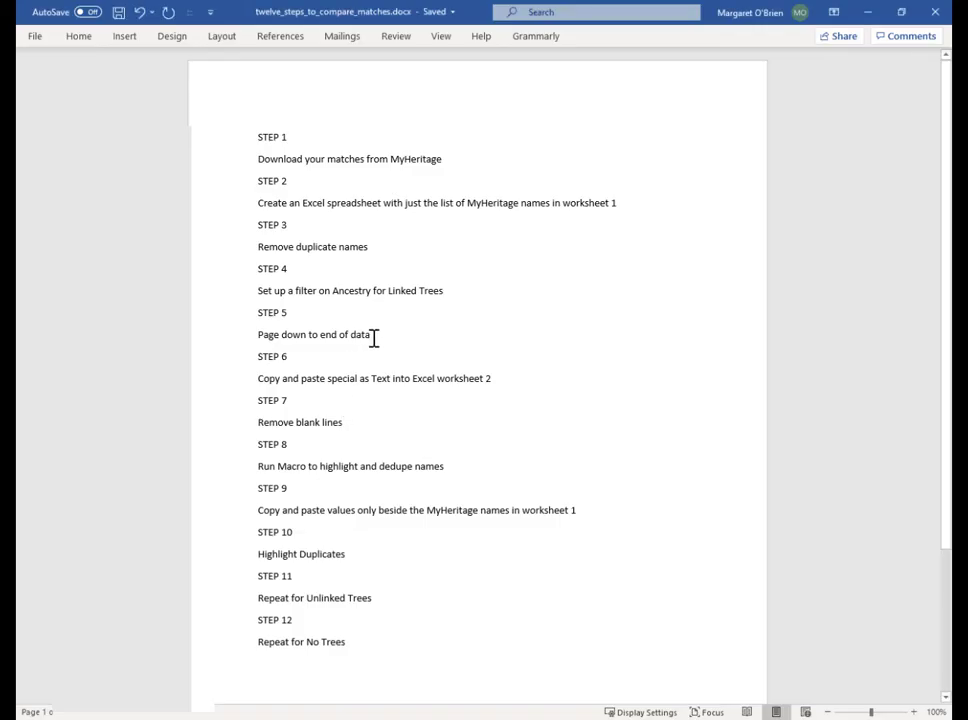
# - Highlight the 'Page down to end of data' step in the checklist, then return to AncestryDNA
pyautogui.tripleClick(270, 335)
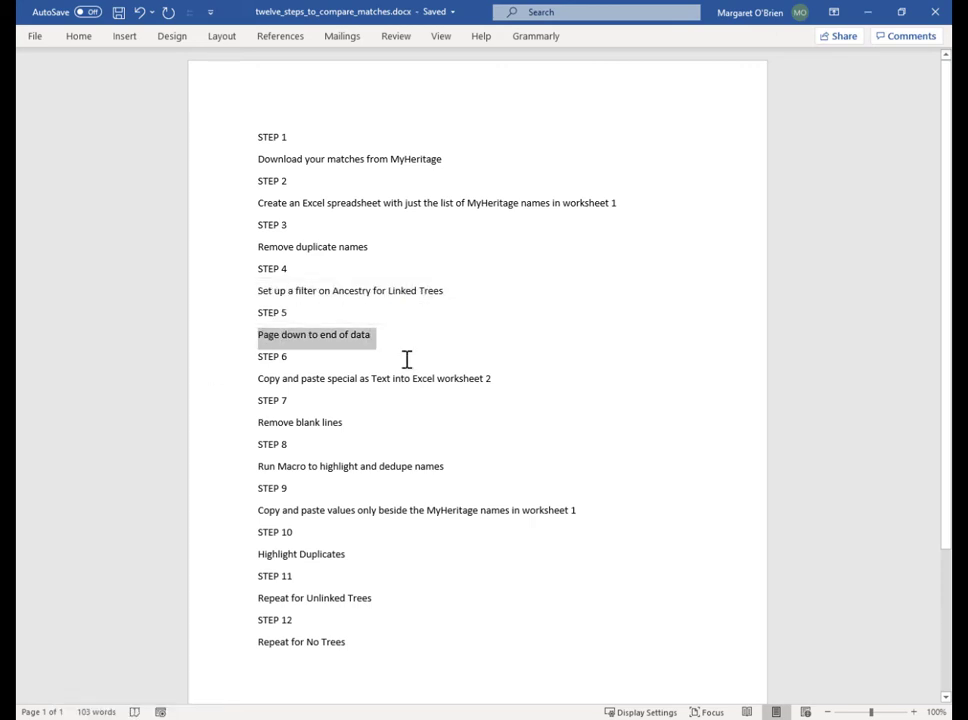
pyautogui.click(676, 340)
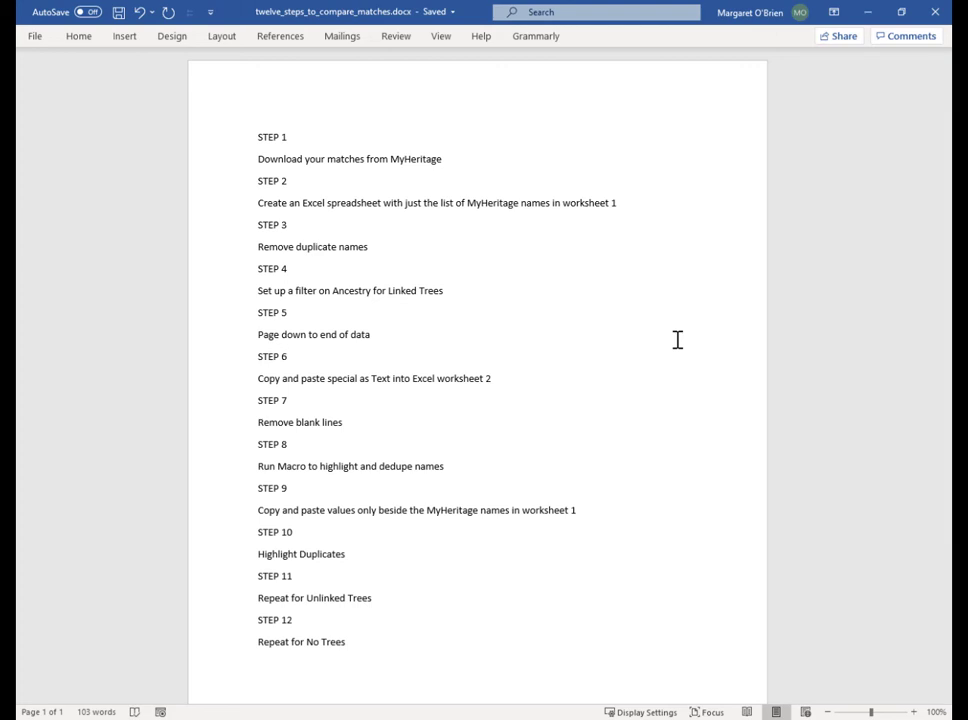
pyautogui.hotkey('alt', 'Tab')
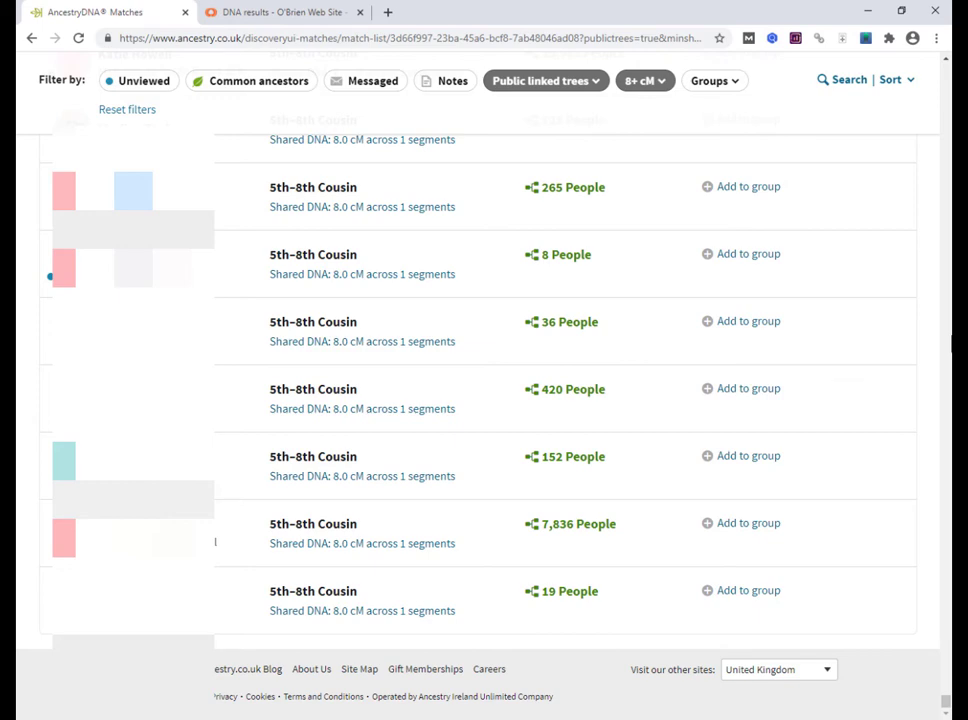
# - Select all the text on the loaded AncestryDNA matches page and return to the Excel workbook
pyautogui.hotkey('ctrl', 'a')
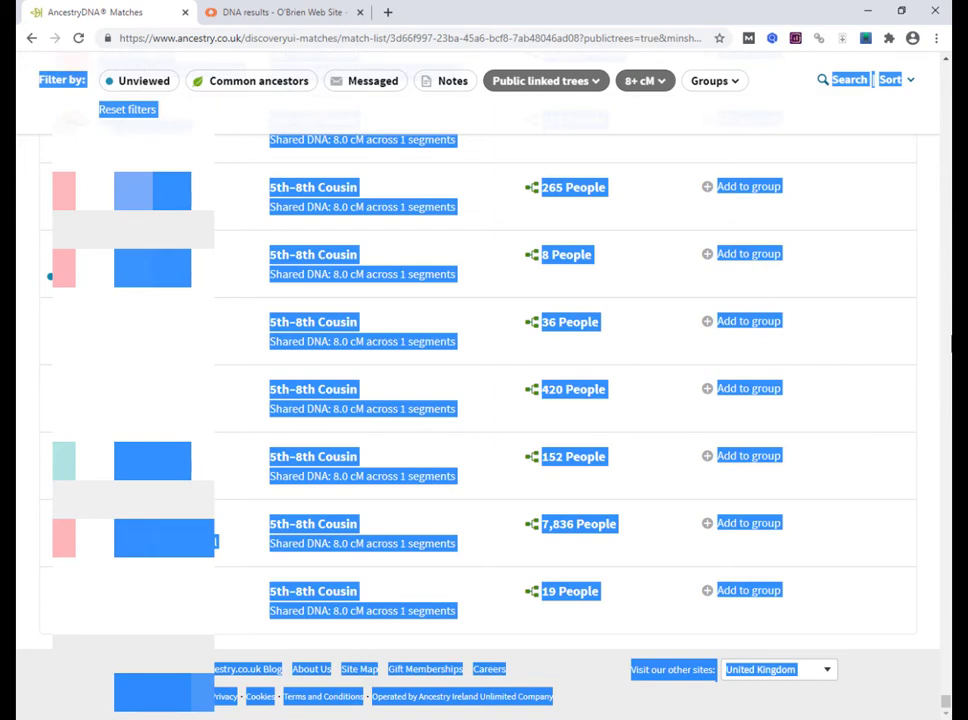
pyautogui.hotkey('alt', 'Tab')
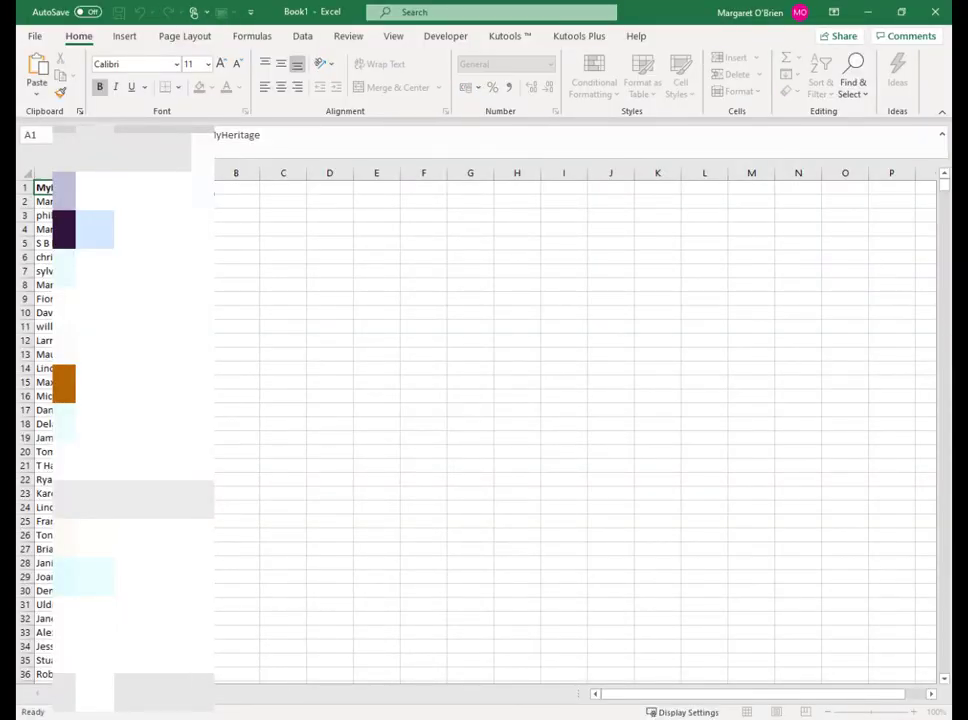
# - Check further down the de-duplicated names list, then move to the empty Sheet2
pyautogui.click(44, 451)
pyautogui.click(44, 674)
pyautogui.hotkey('ctrl', 'pagedown')
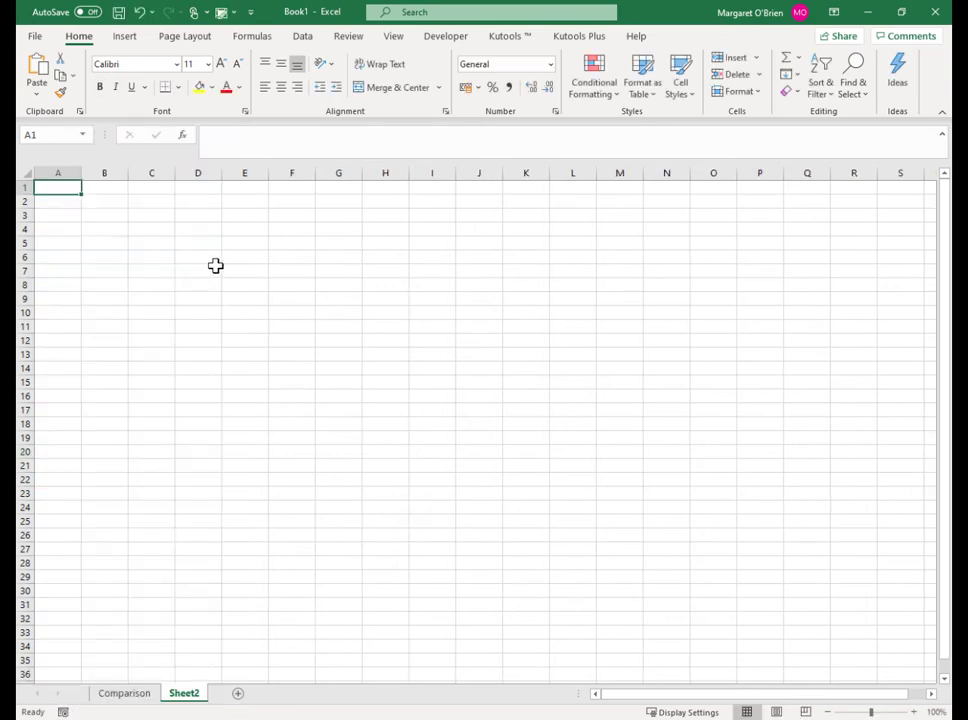
pyautogui.hotkey('alt', 'Tab')
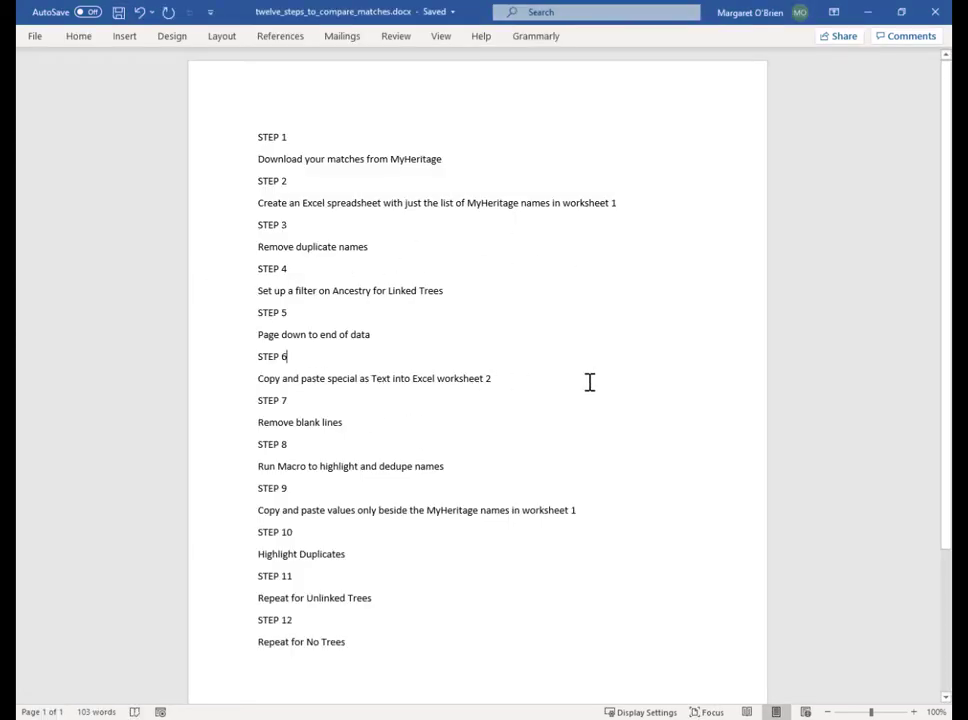
pyautogui.hotkey('alt', 'Tab')
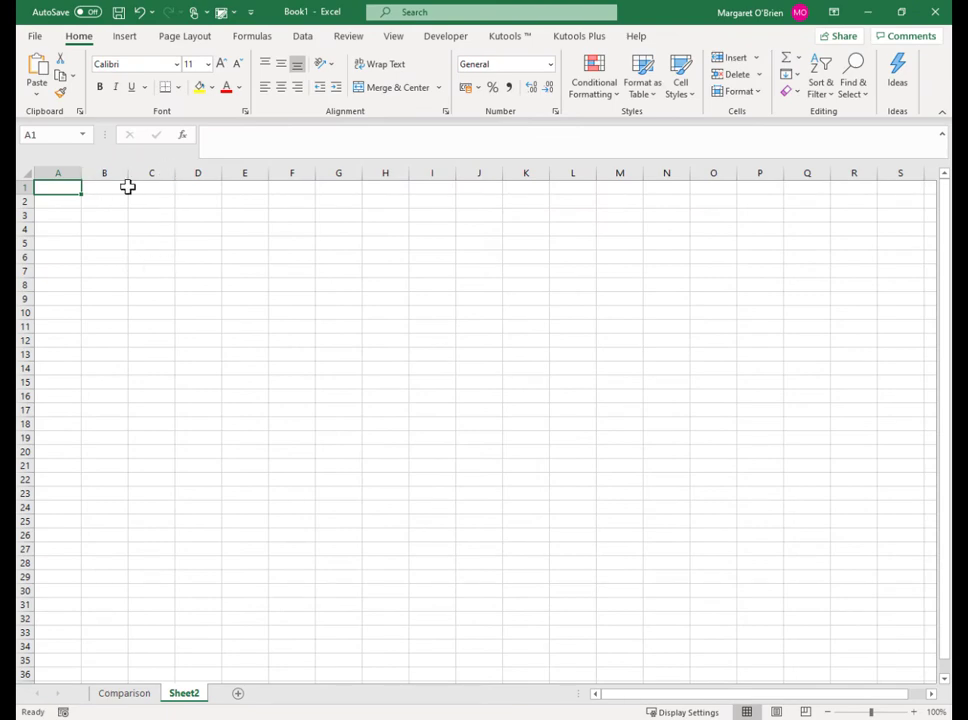
# - Bring up Paste Special for Sheet2 cell A1 and choose the plain Text format
pyautogui.rightClick(62, 190)
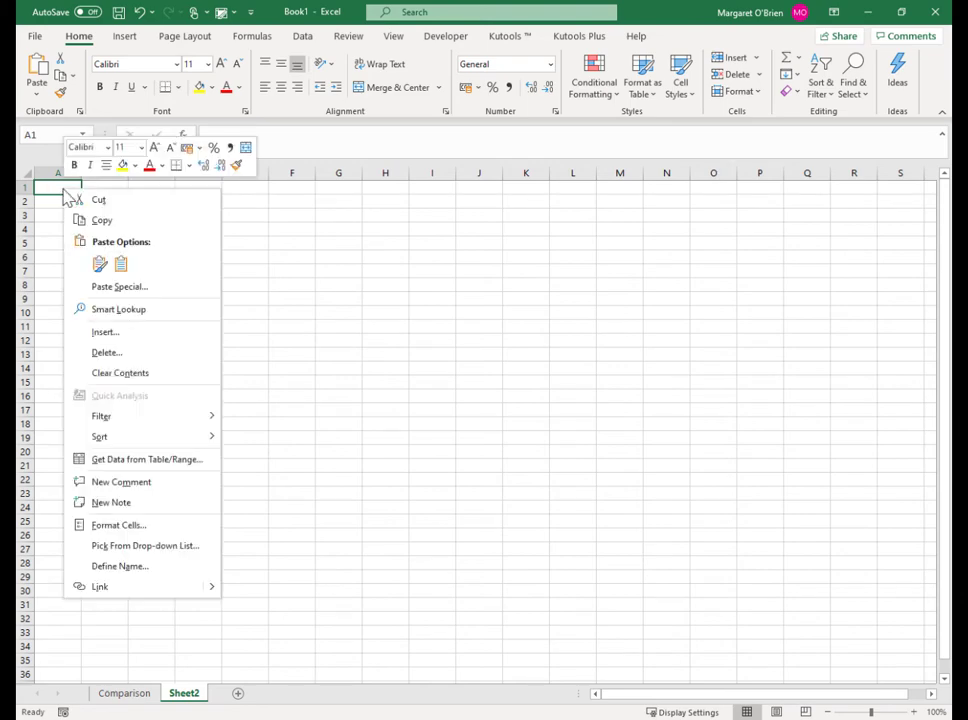
pyautogui.click(127, 291)
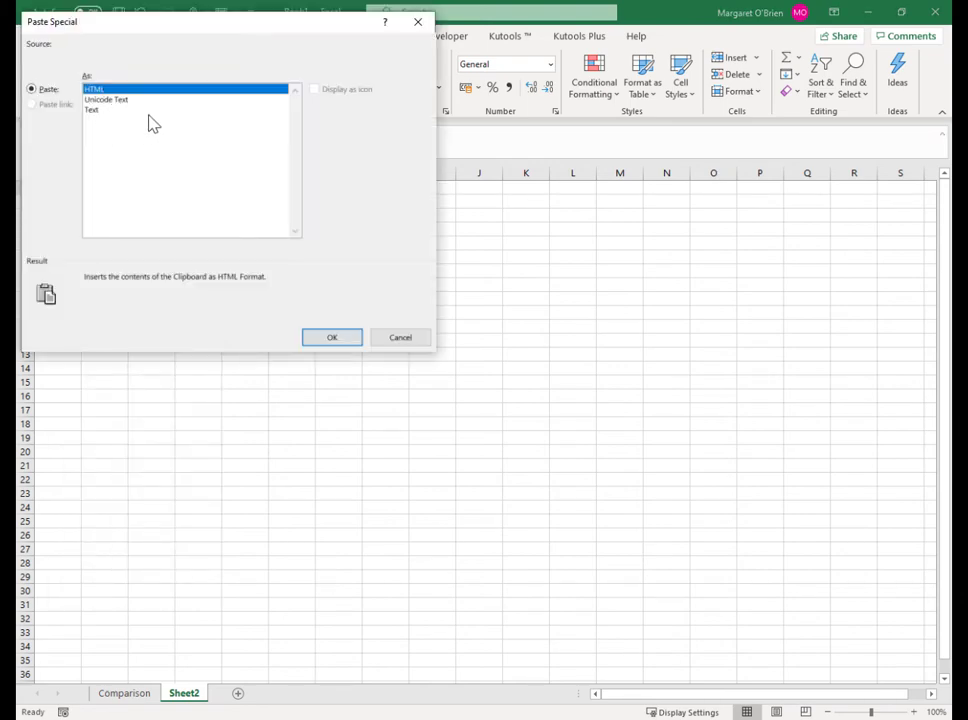
pyautogui.click(145, 109)
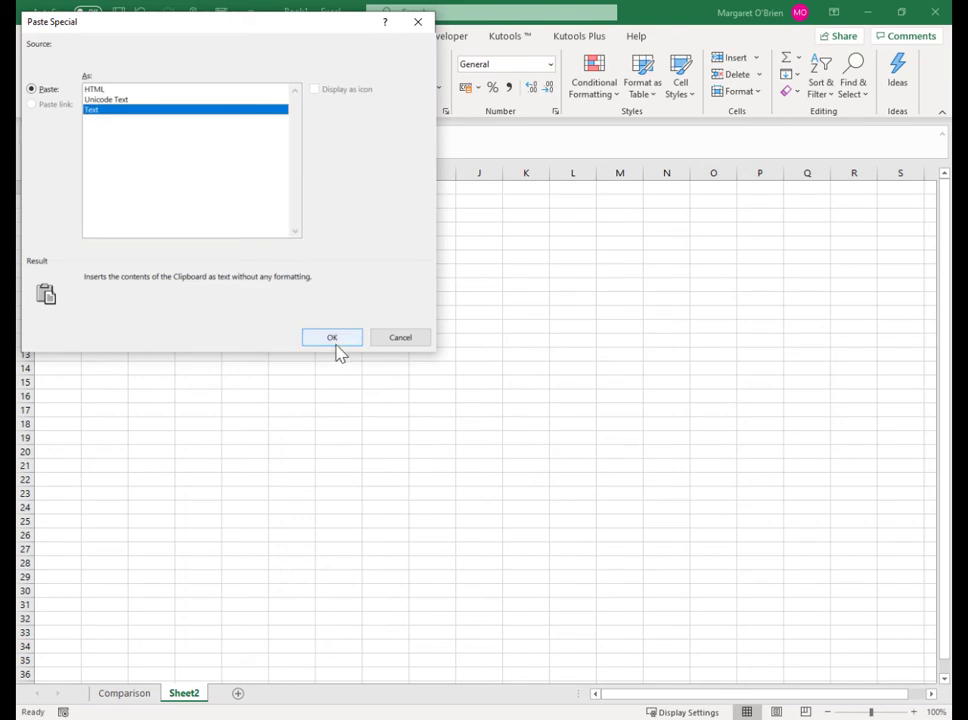
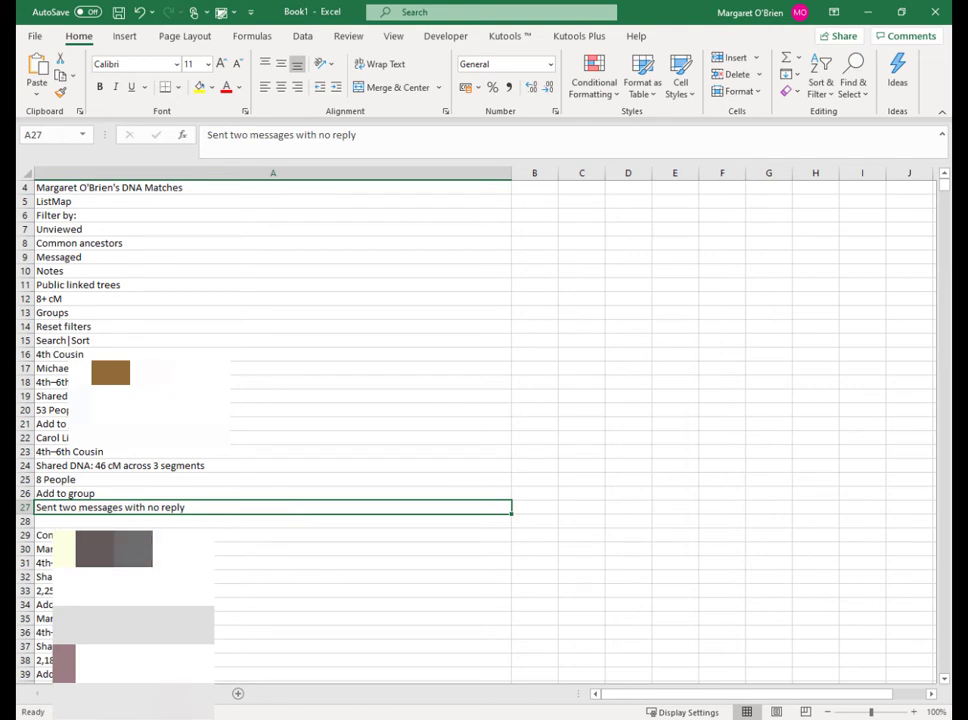
# - Select column A's blank cells via Go To Special and delete them, closing the gap at A28
pyautogui.click(231, 521)
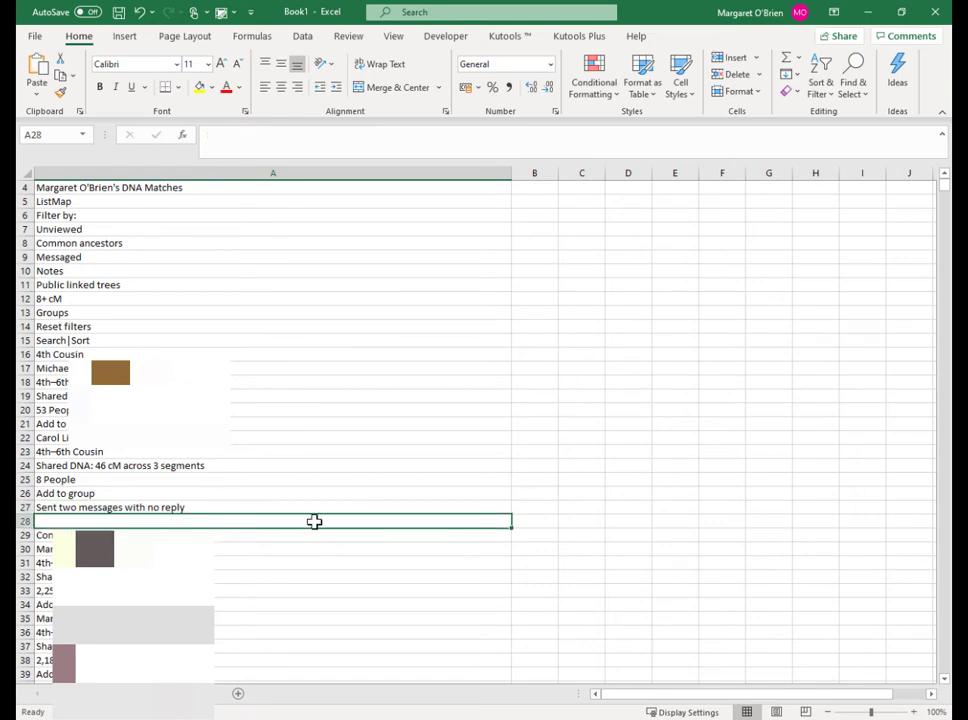
pyautogui.click(199, 284)
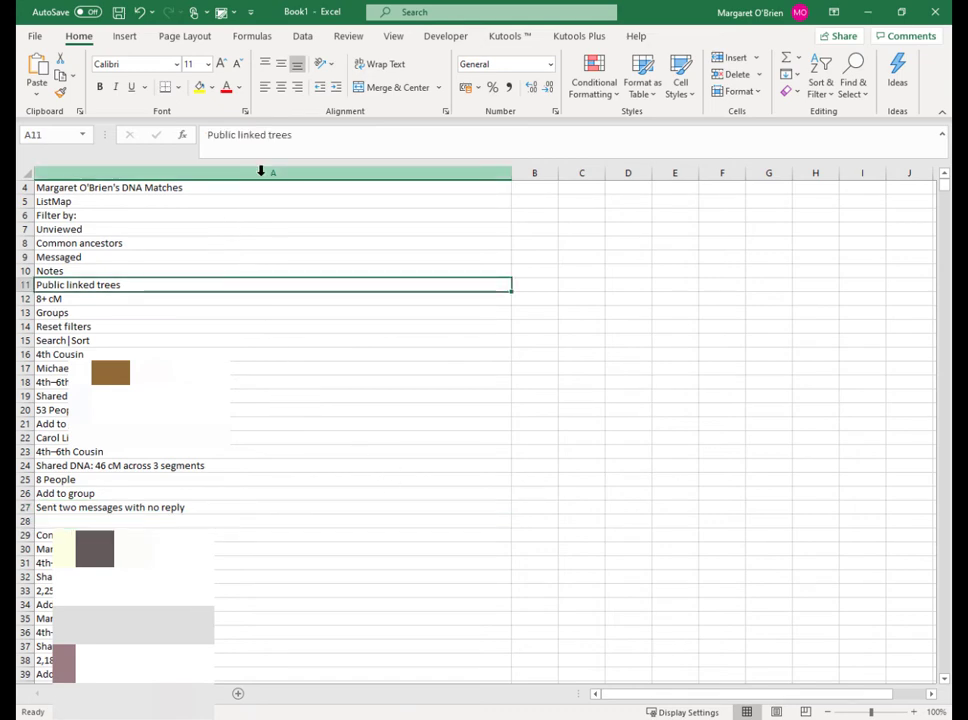
pyautogui.click(262, 170)
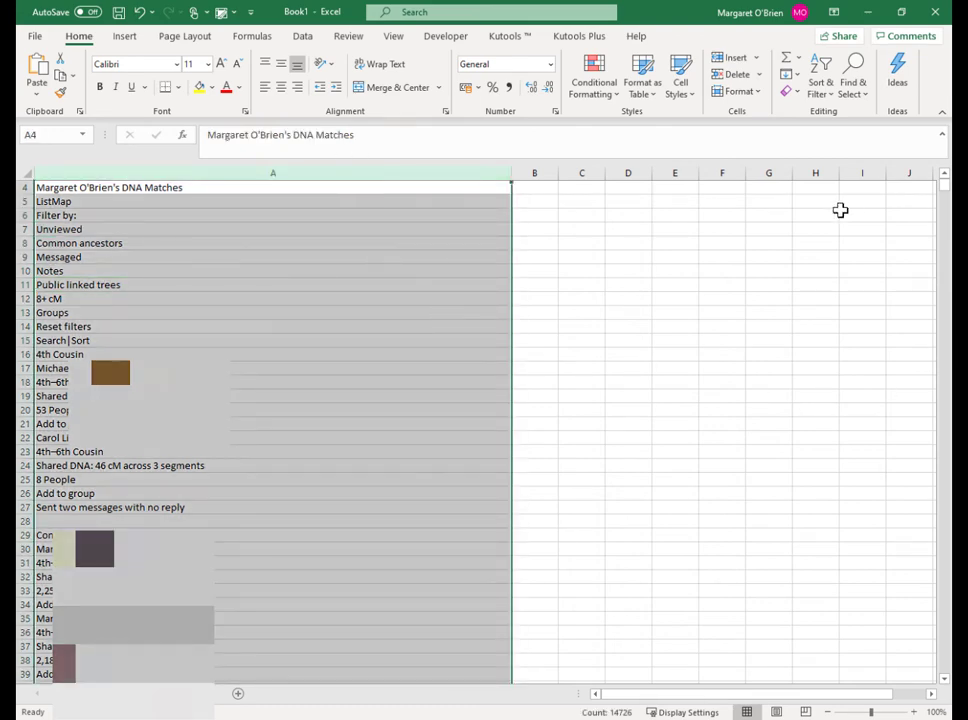
pyautogui.click(855, 96)
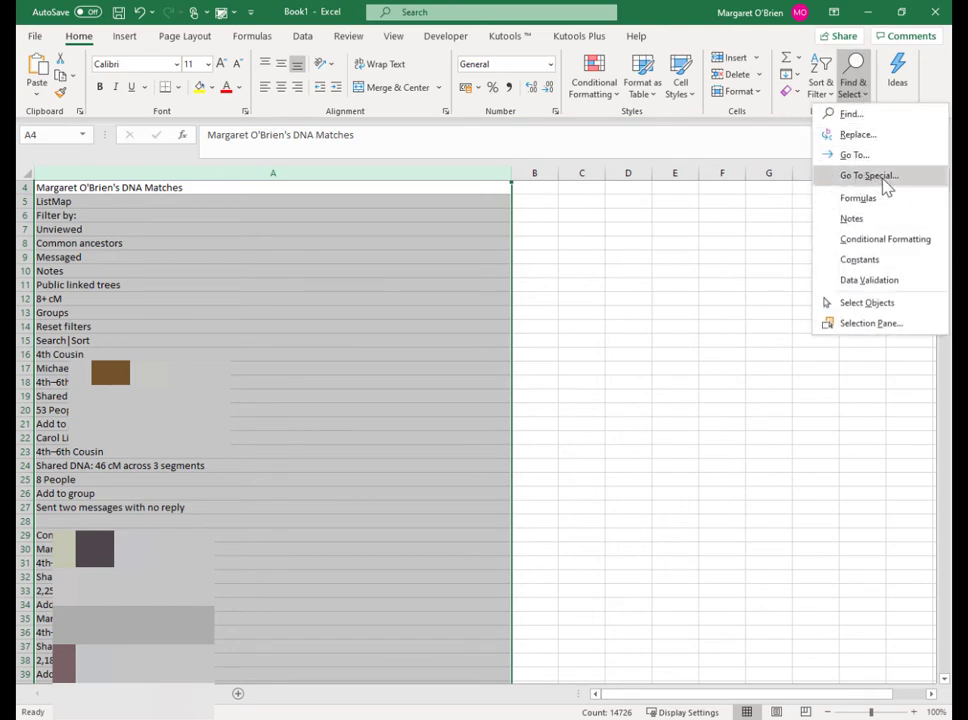
pyautogui.click(868, 176)
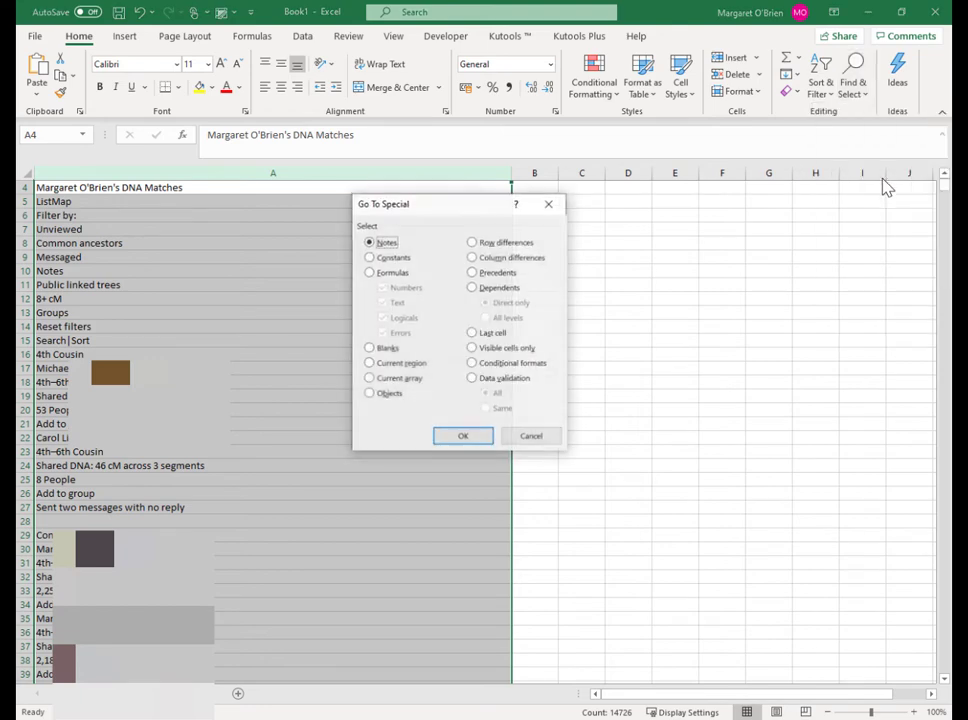
pyautogui.click(370, 350)
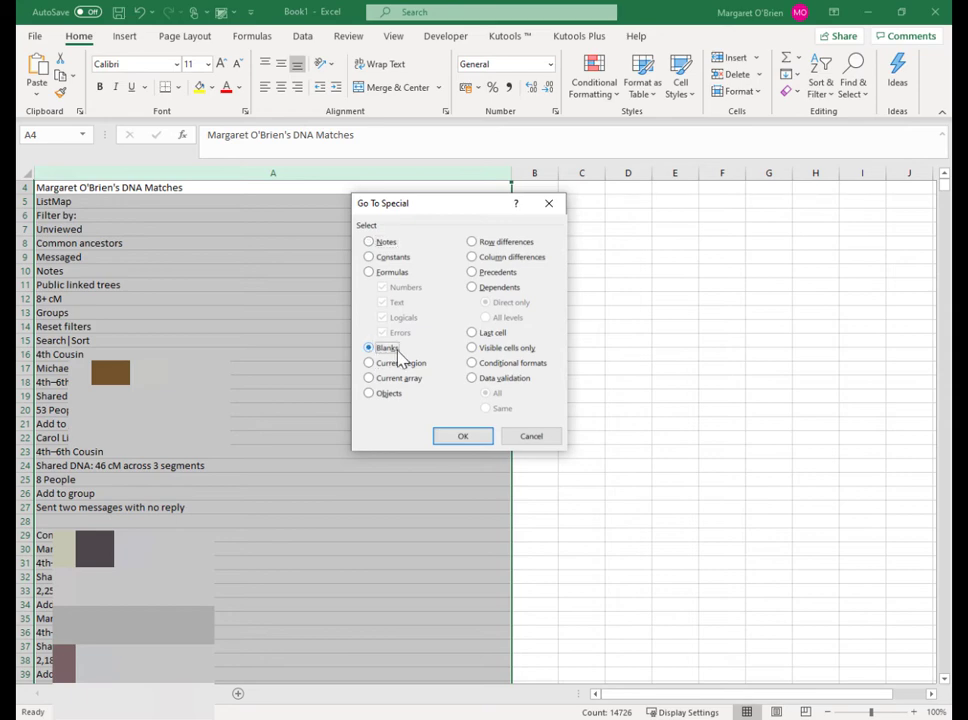
pyautogui.click(470, 441)
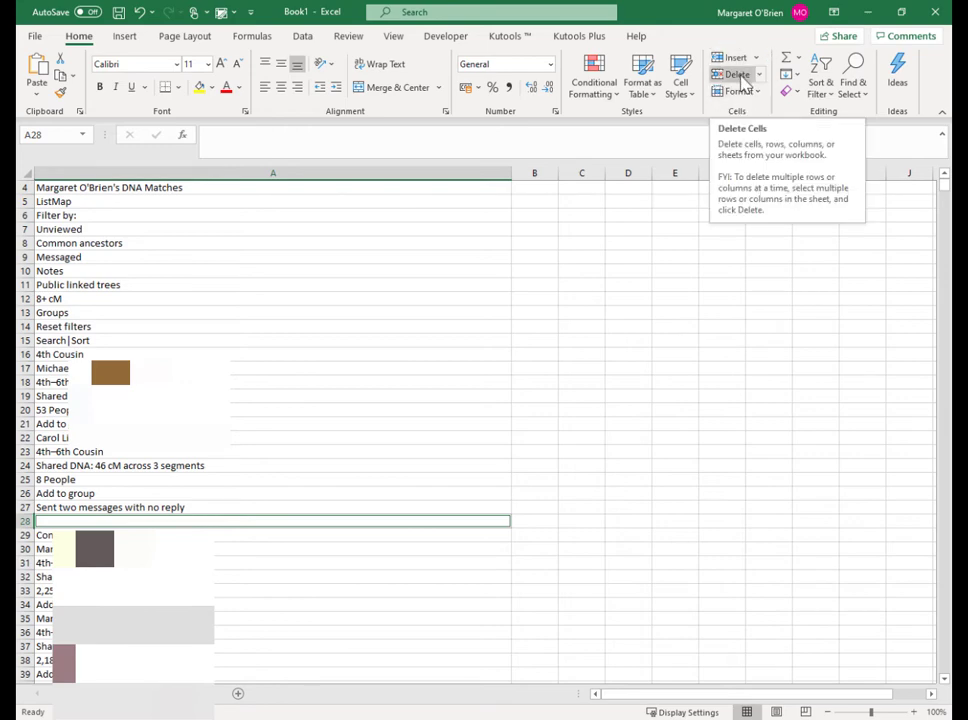
pyautogui.click(737, 75)
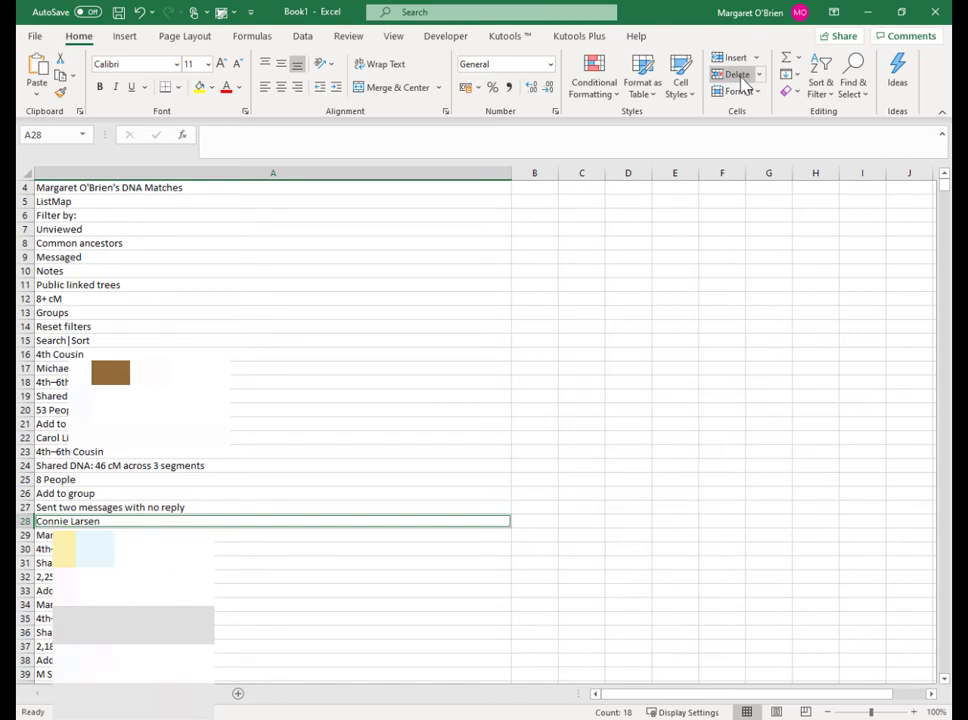
# - Review the Step 8 macro line in the Word checklist, then return to Excel
pyautogui.hotkey('alt', 'Tab')
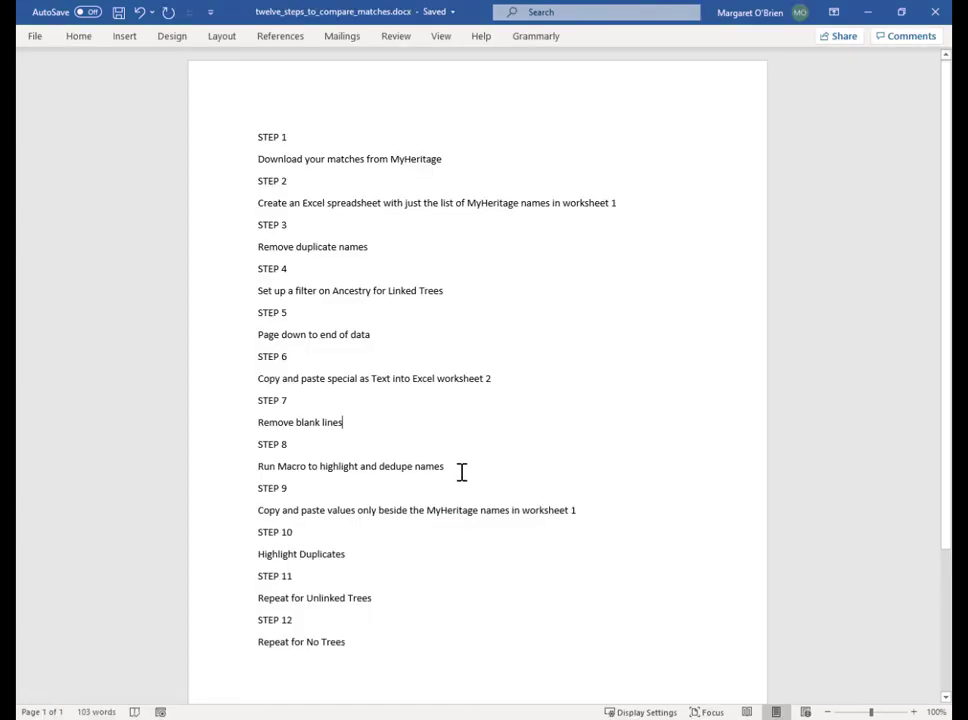
pyautogui.moveTo(369, 472); pyautogui.dragTo(260, 467)
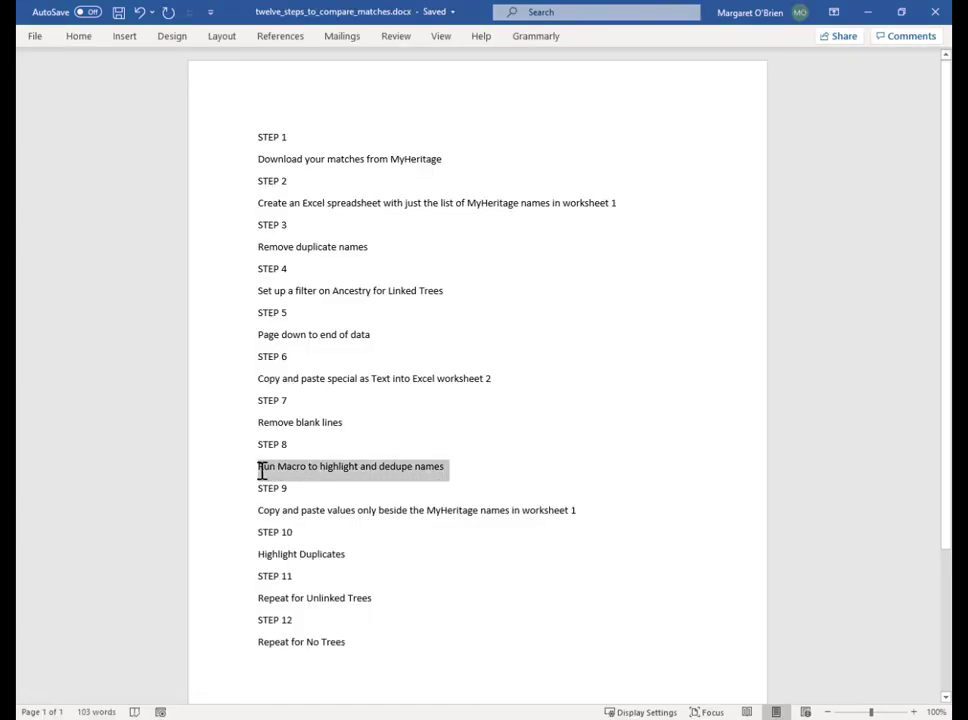
pyautogui.click(587, 482)
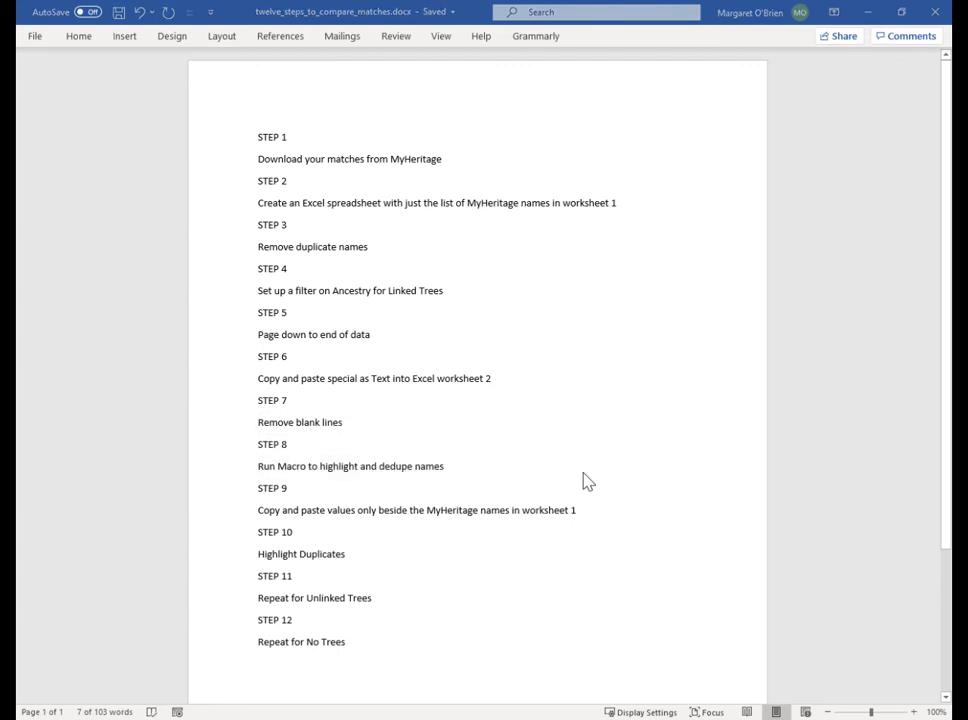
pyautogui.hotkey('alt', 'Tab')
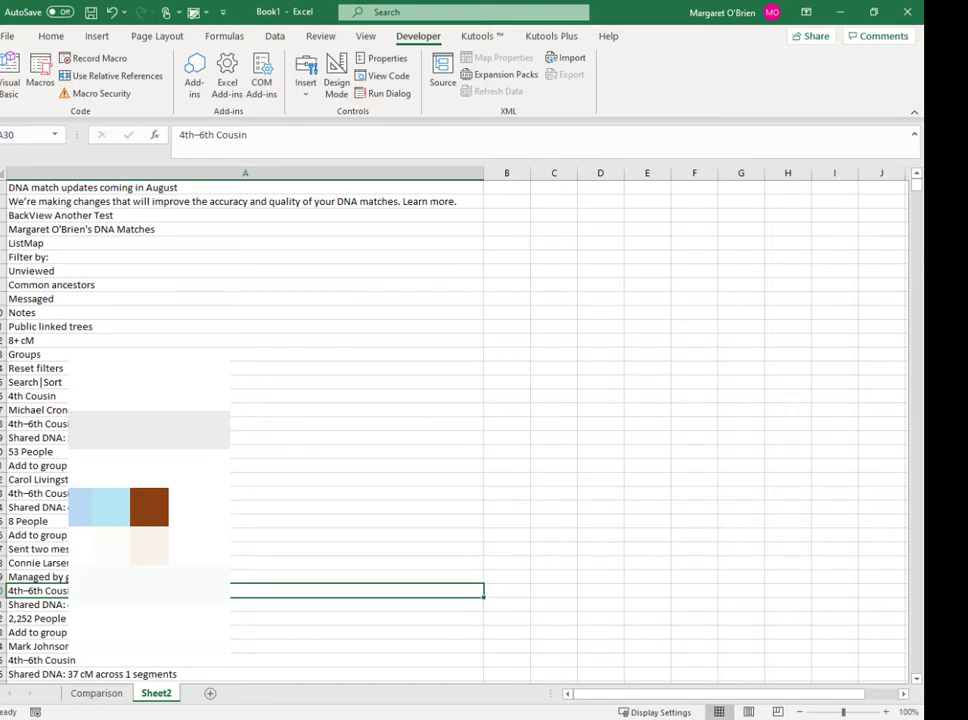
# - Enter a sample name in cell B17 and widen column B to fit it
pyautogui.click(506, 409)
pyautogui.press('F2')
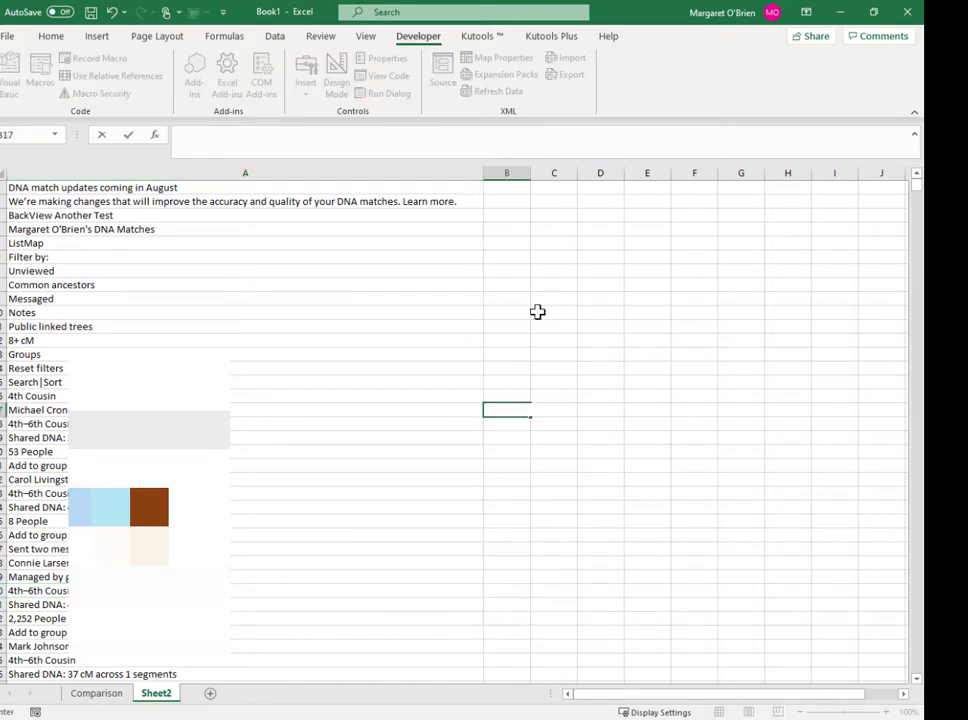
pyautogui.write('John Smith')
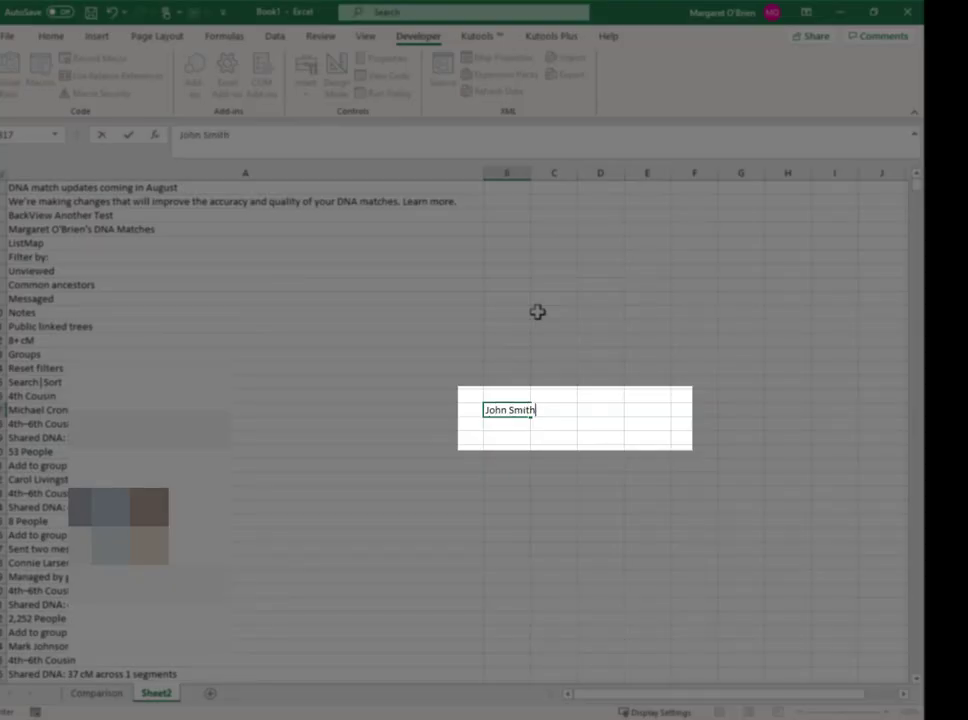
pyautogui.moveTo(530, 173)
pyautogui.mouseDown()
pyautogui.moveTo(562, 173)
pyautogui.moveTo(586, 192)
pyautogui.mouseUp()
# - Repeat the same name back-to-back in B17 via the formula bar and select the repeat
pyautogui.click(545, 410)
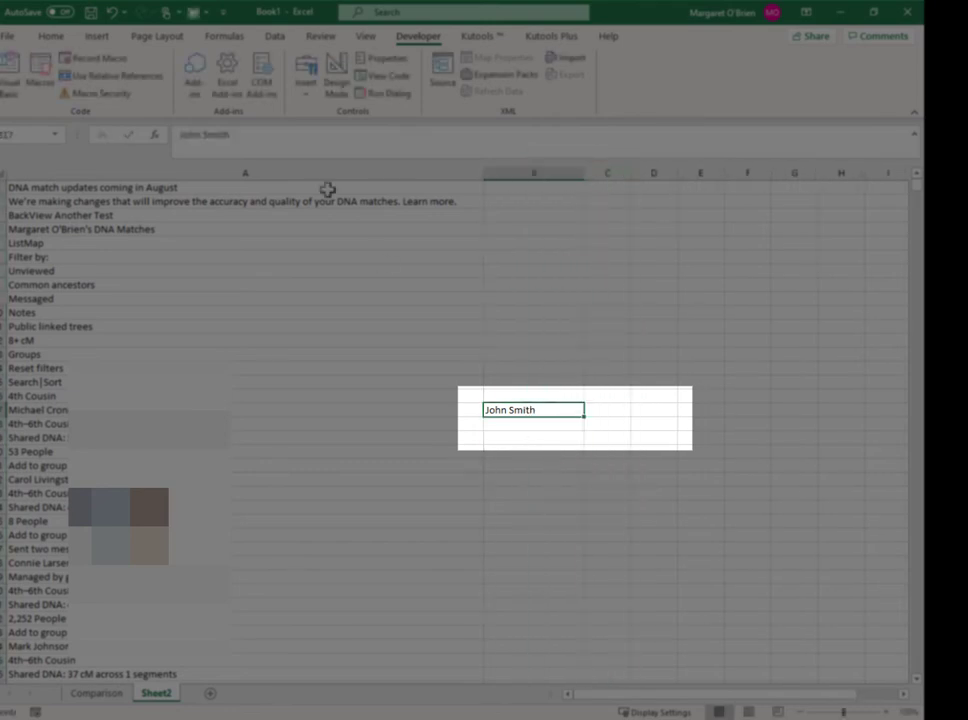
pyautogui.click(270, 138)
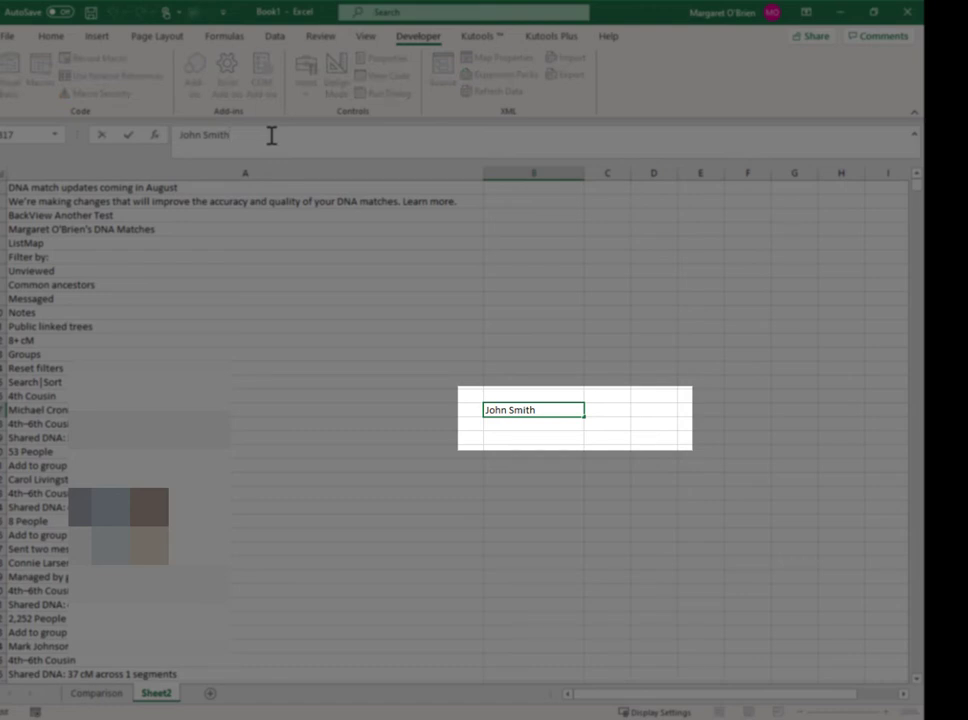
pyautogui.write('JohnSmith')
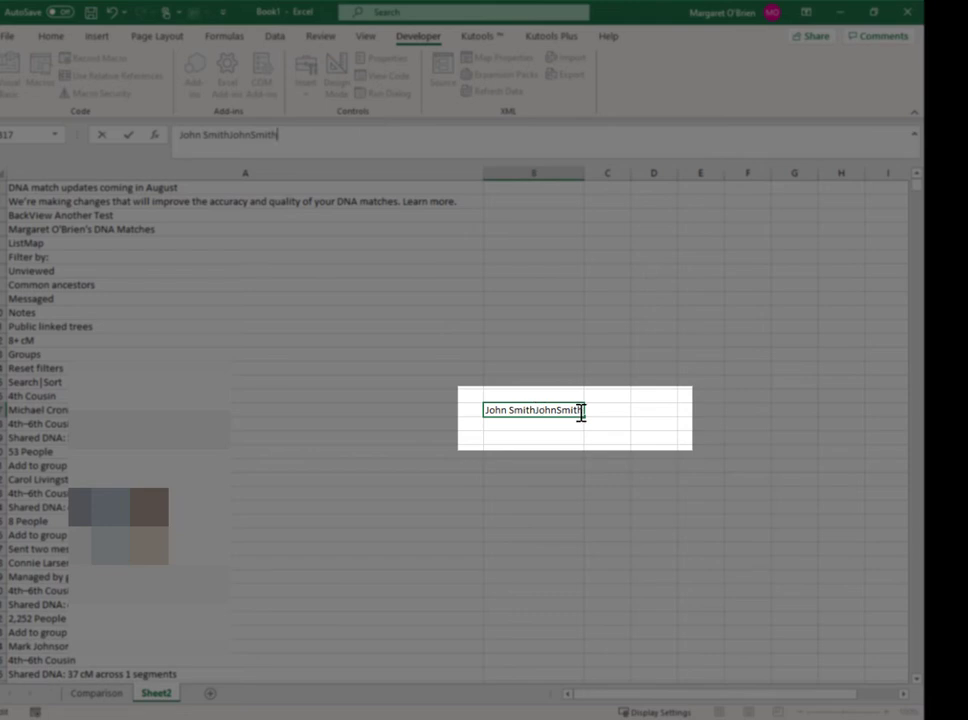
pyautogui.moveTo(581, 411); pyautogui.dragTo(536, 414)
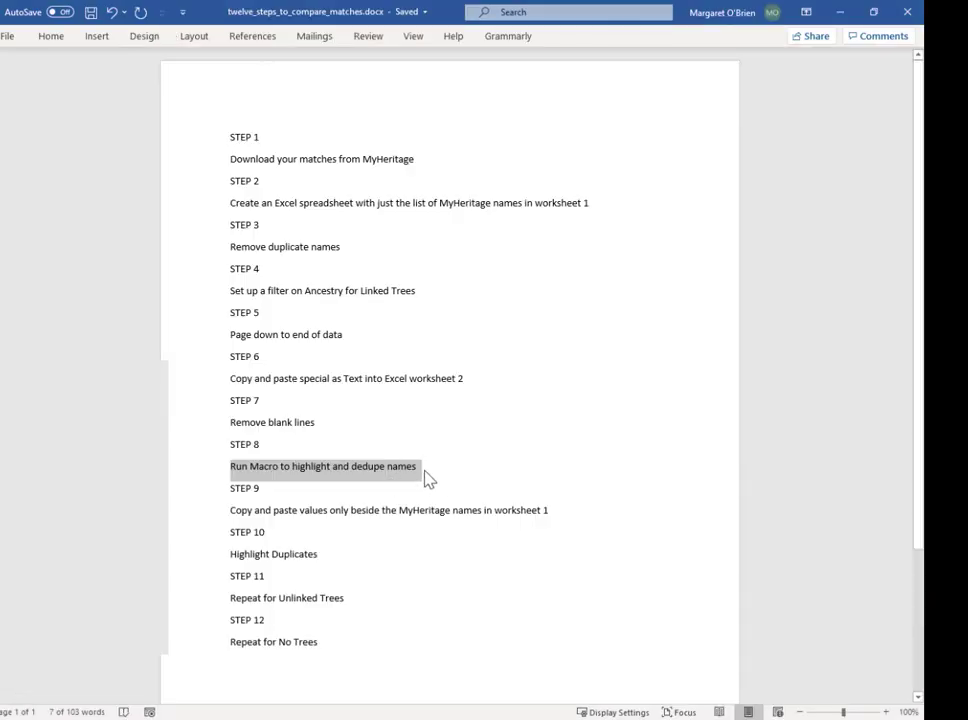
# - Deselect the Step 8 line in the Word checklist
pyautogui.click(432, 470)
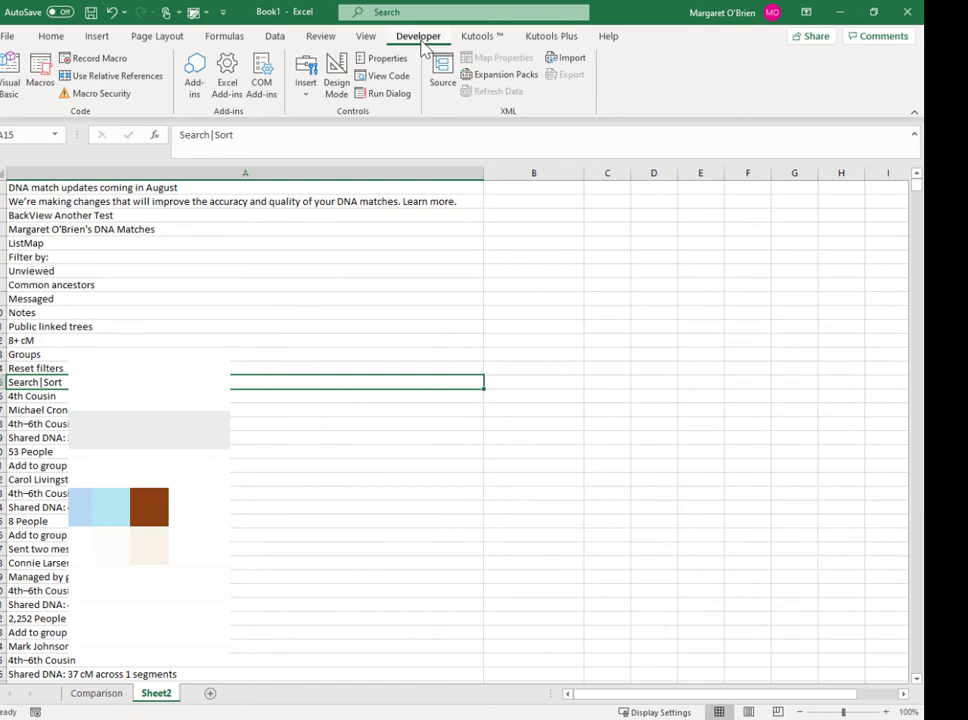
# - Open the VBA editor and select the Modules folder of PERSONAL.XLSB
pyautogui.press('Up')
pyautogui.press('Up')
pyautogui.press('Up')
pyautogui.press('Up')
pyautogui.press('Up')
pyautogui.press('Up')
pyautogui.press('Up')
pyautogui.press('Up')
pyautogui.press('Up')
pyautogui.press('Up')
pyautogui.click(8, 86)
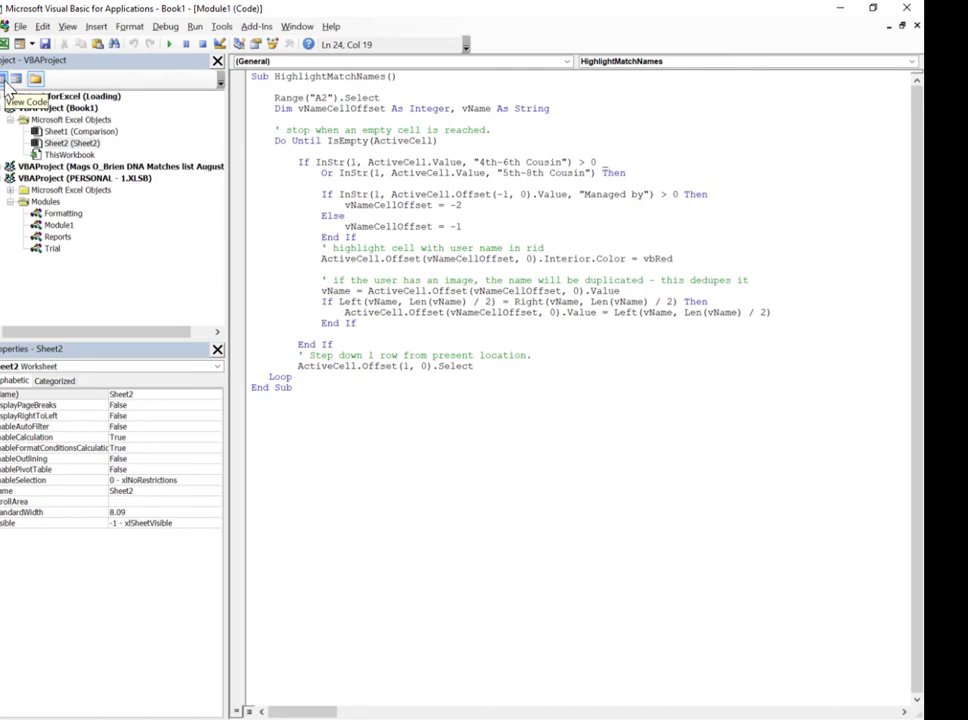
pyautogui.click(50, 213)
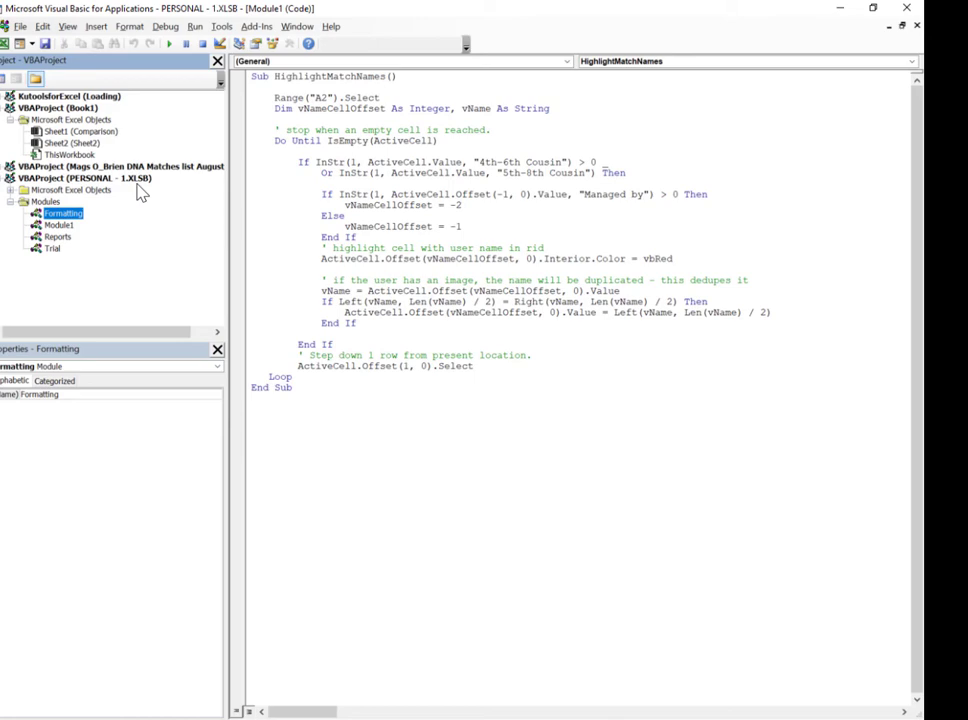
pyautogui.click(44, 201)
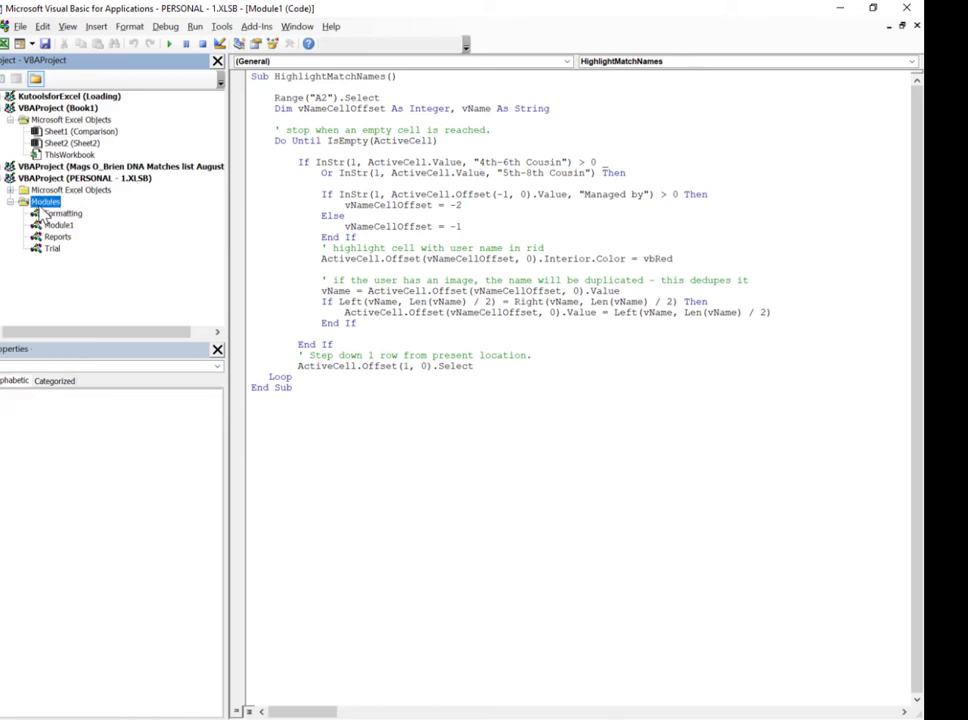
pyautogui.rightClick(44, 202)
pyautogui.click(129, 205)
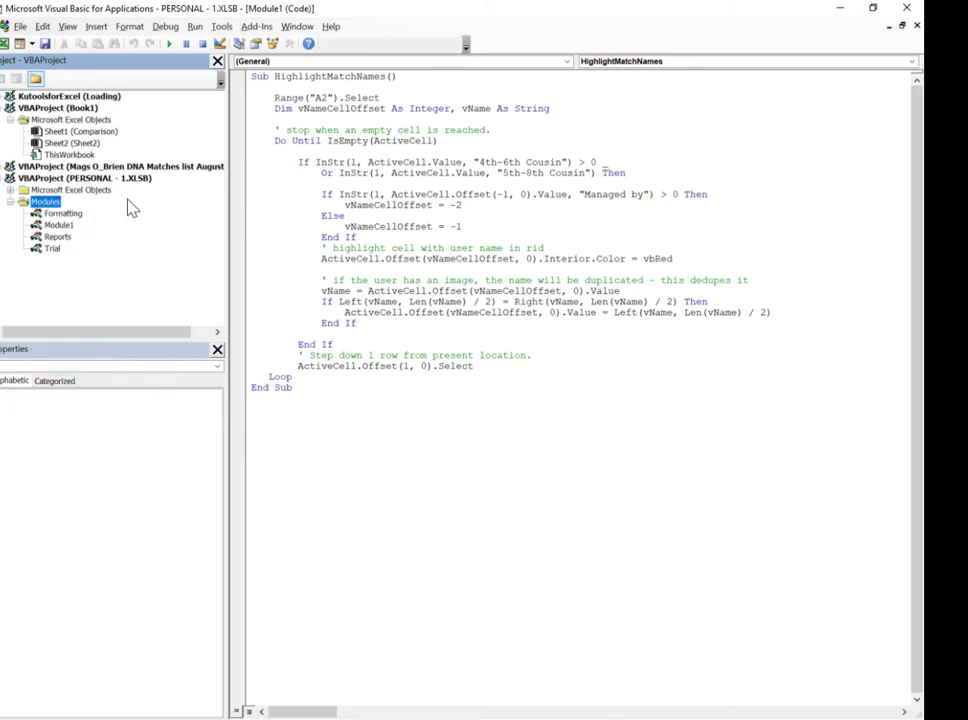
# - Insert a new module into PERSONAL.XLSB and rename it AncestryStuff
pyautogui.rightClick(51, 211)
pyautogui.moveTo(86, 282)
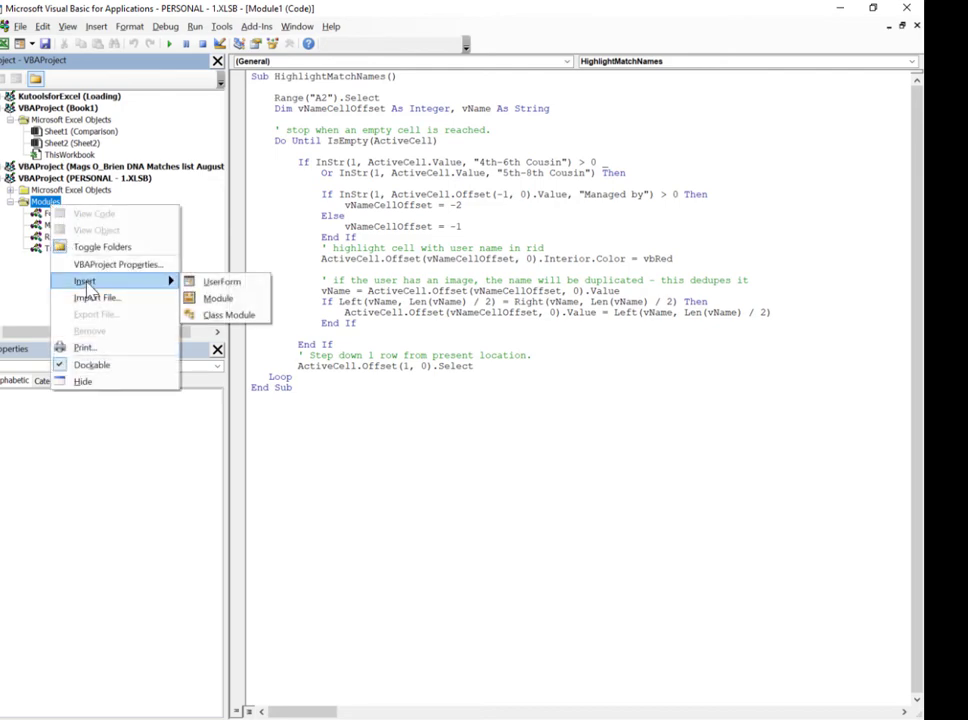
pyautogui.click(212, 302)
pyautogui.rightClick(68, 243)
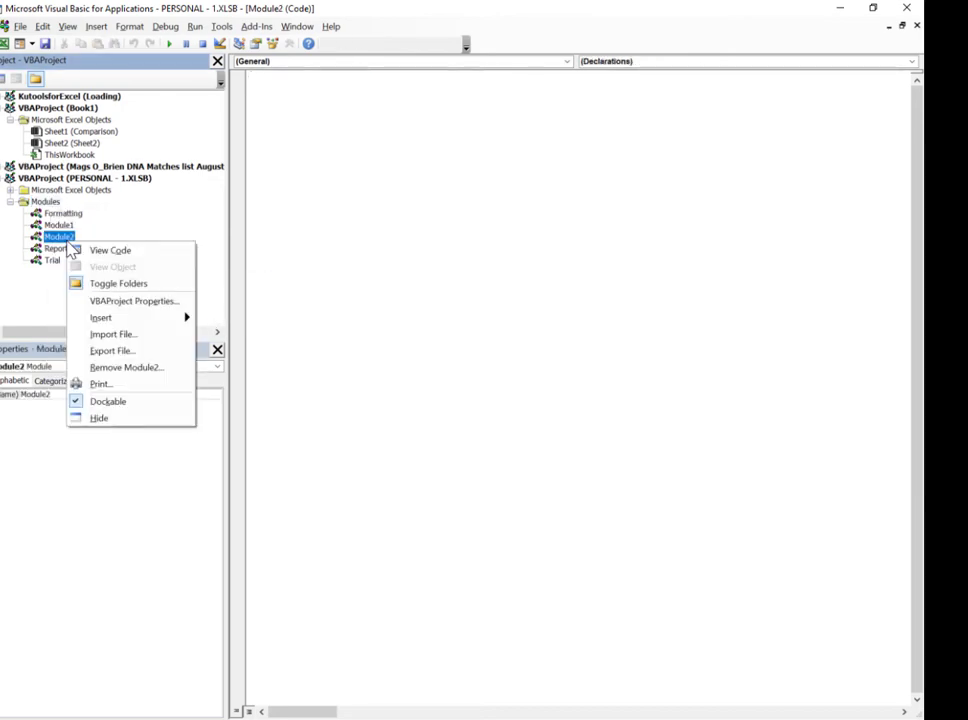
pyautogui.click(56, 395)
pyautogui.click(4, 394)
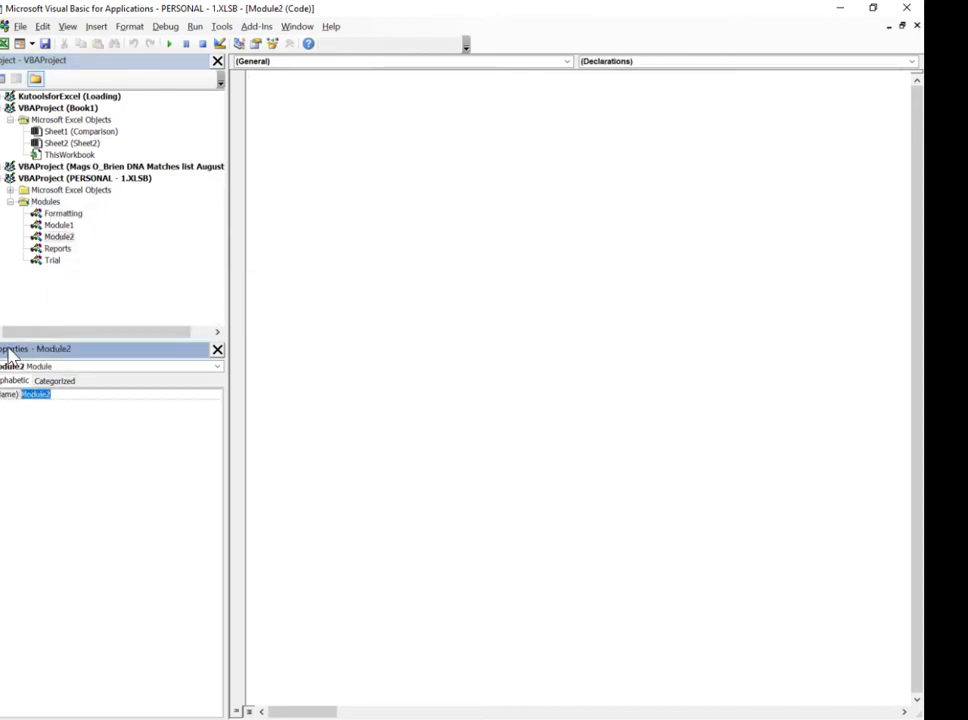
pyautogui.write('AncestryStuff')
pyautogui.press('Return')
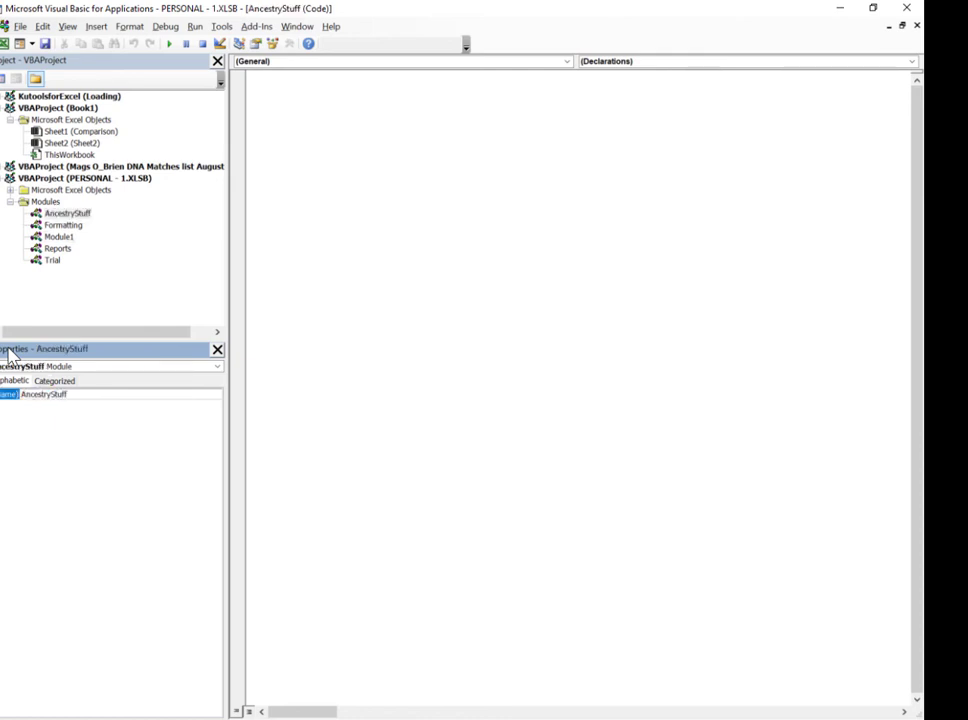
pyautogui.click(72, 216)
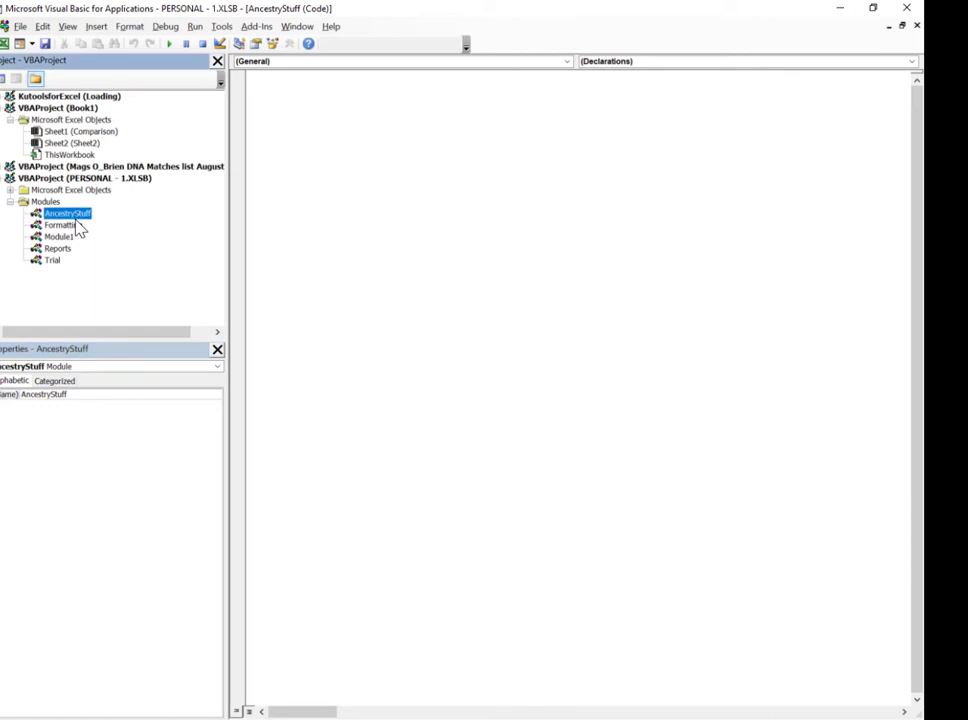
pyautogui.click(432, 177)
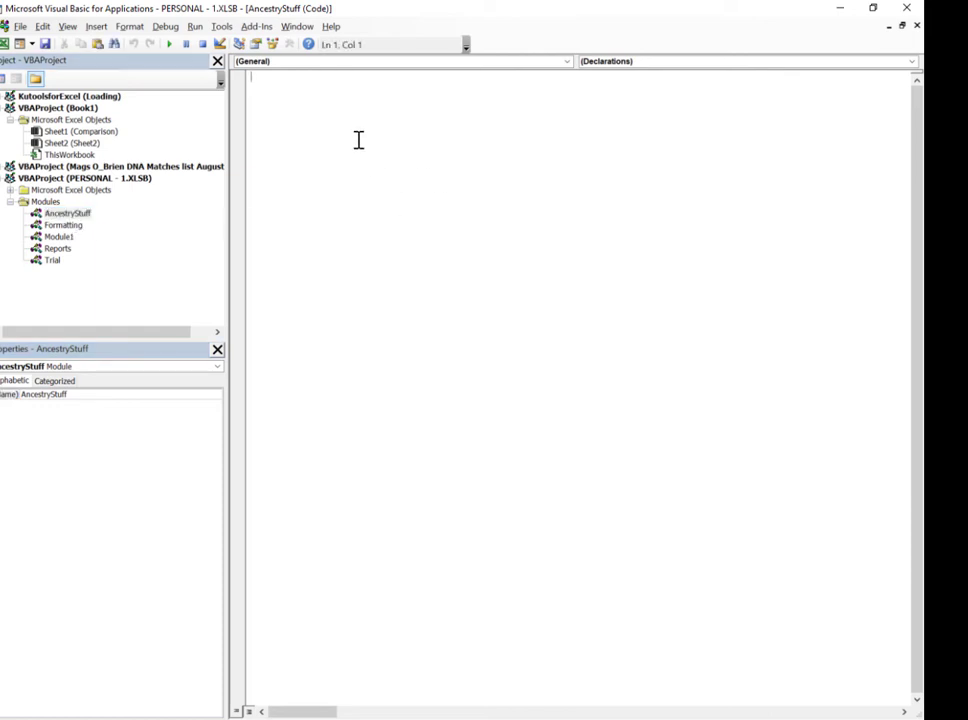
# - Copy the HighlightMatchNames macro from Module1 into AncestryStuff and run it
pyautogui.doubleClick(58, 236)
pyautogui.moveTo(254, 398); pyautogui.dragTo(212, 65)
pyautogui.hotkey('ctrl', 'c')
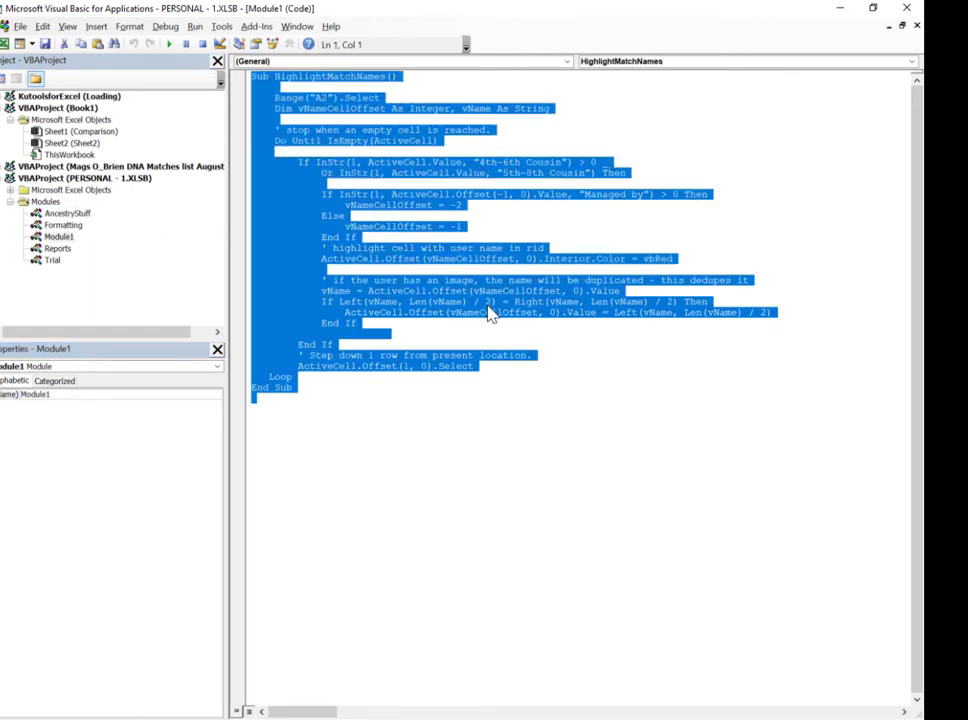
pyautogui.click(67, 214)
pyautogui.doubleClick(67, 214)
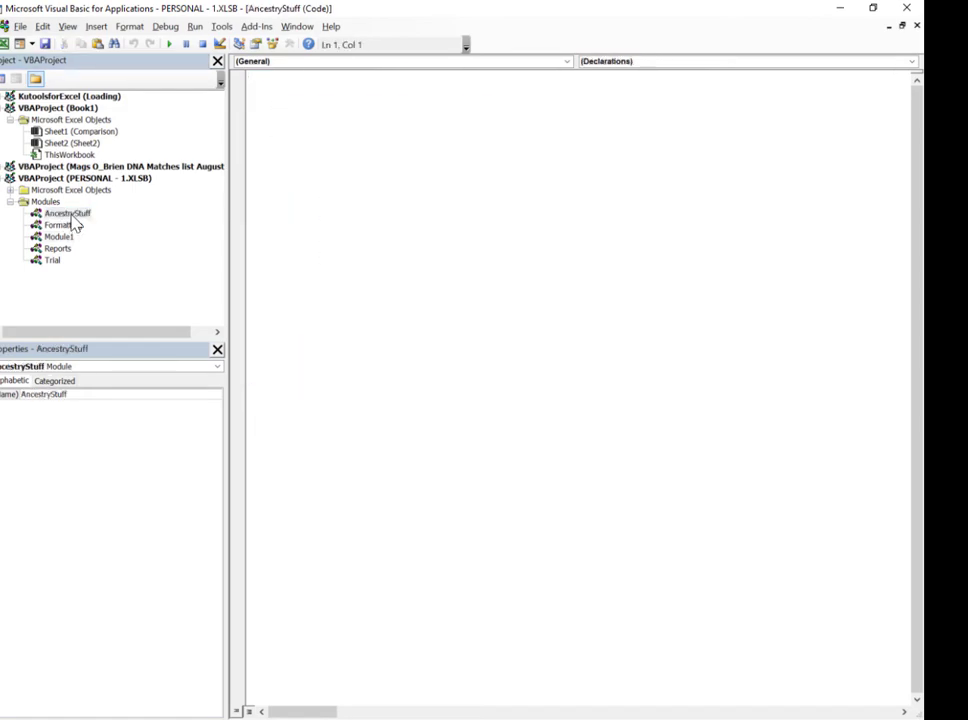
pyautogui.hotkey('ctrl', 'v')
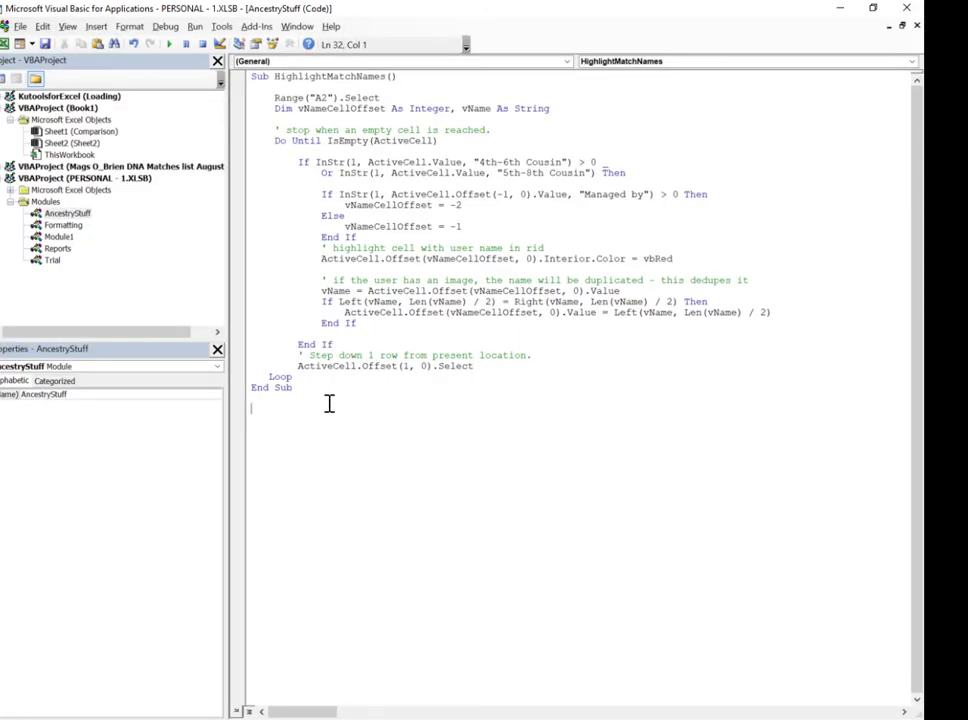
pyautogui.moveTo(331, 402); pyautogui.dragTo(216, 75)
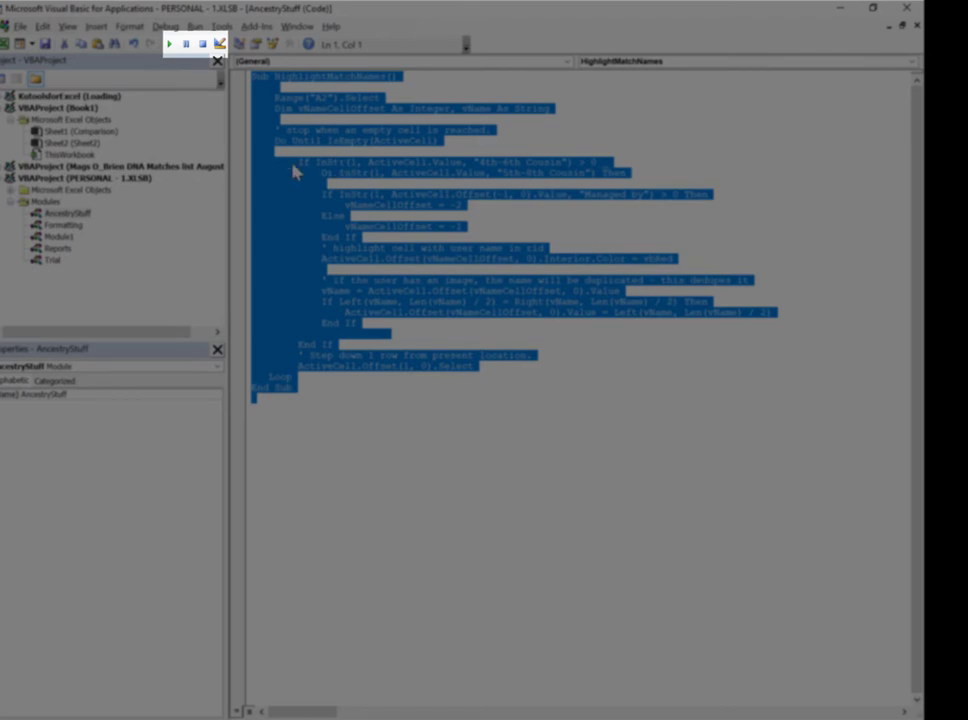
pyautogui.click(171, 45)
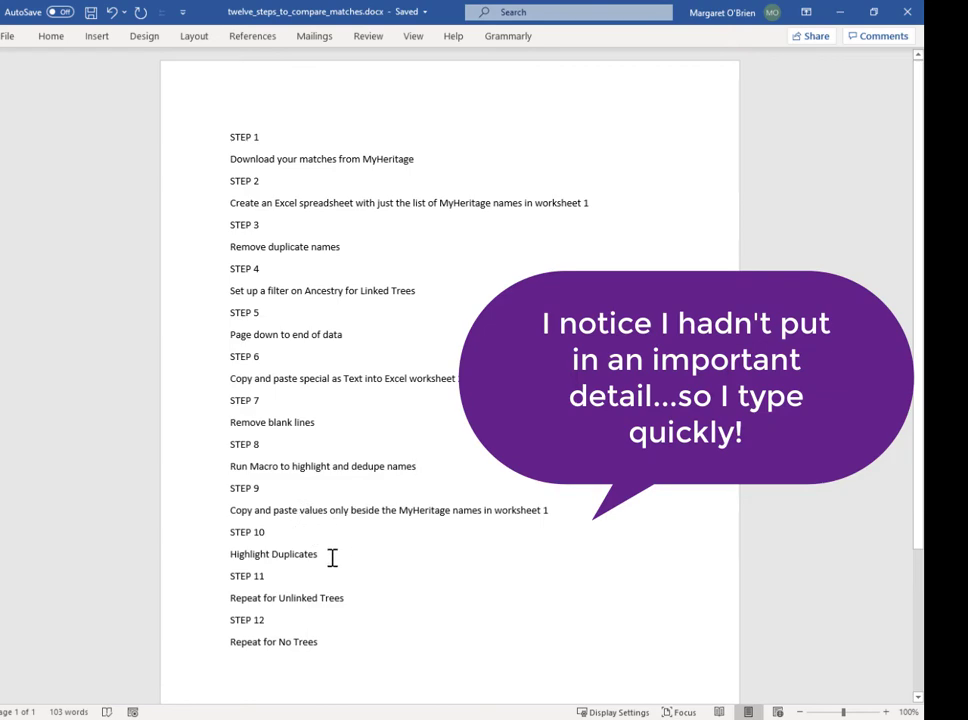
# - Type 'Filter on color.' on a new line below STEP 9, then return to Excel
pyautogui.click(268, 490)
pyautogui.press('Return')
pyautogui.write('Filter on color')
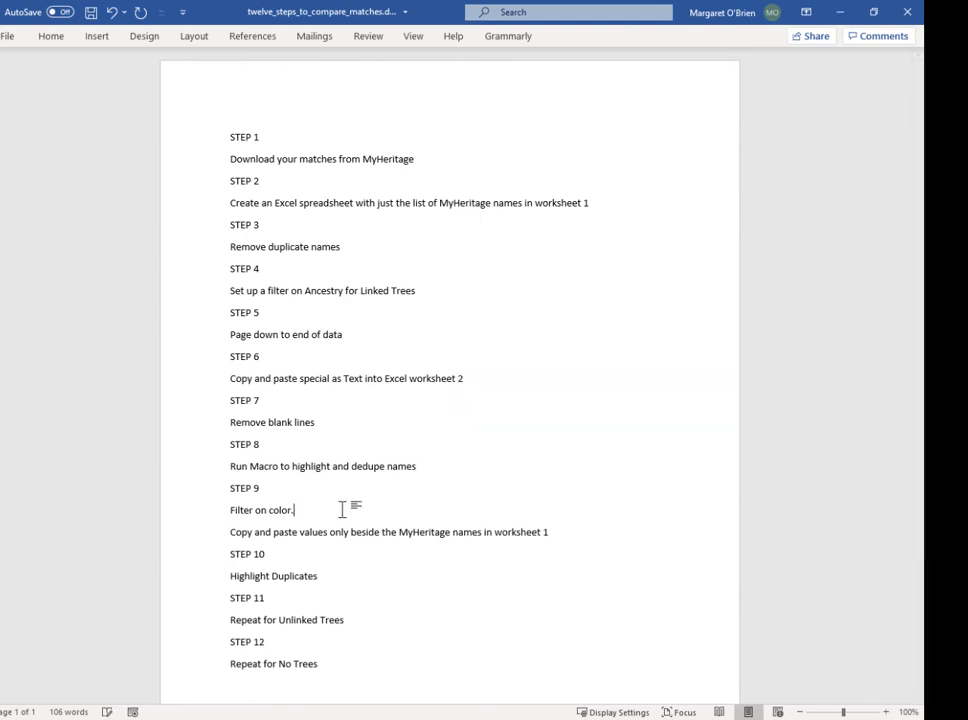
pyautogui.write('.')
pyautogui.hotkey('alt', 'Tab')
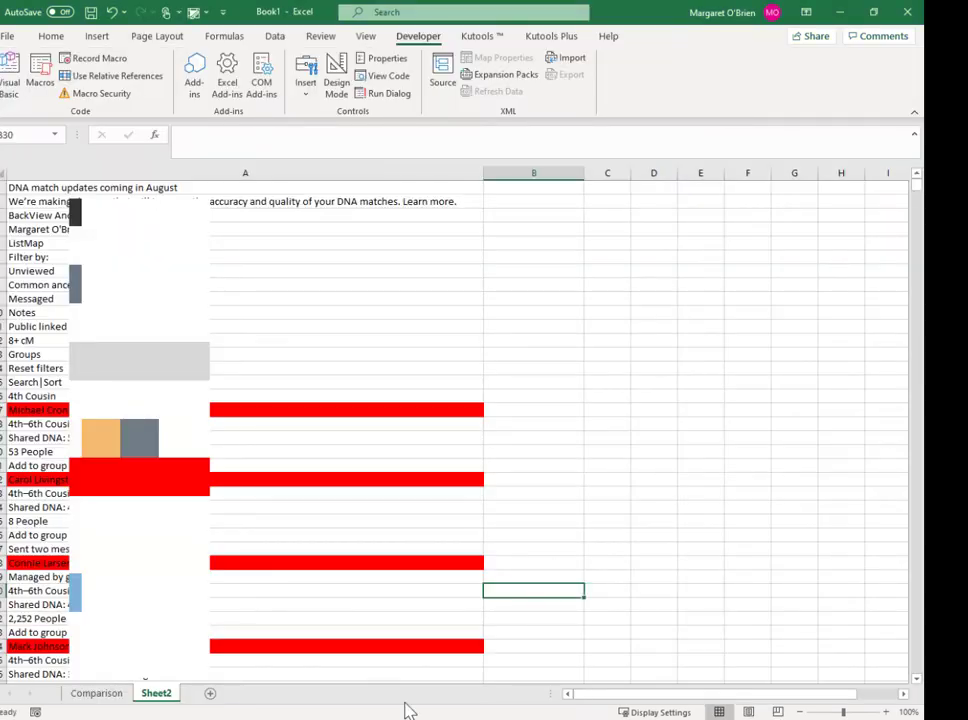
# - Turn on filtering and filter column A by red cell colour, showing 2833 of 14725 records
pyautogui.click(177, 189)
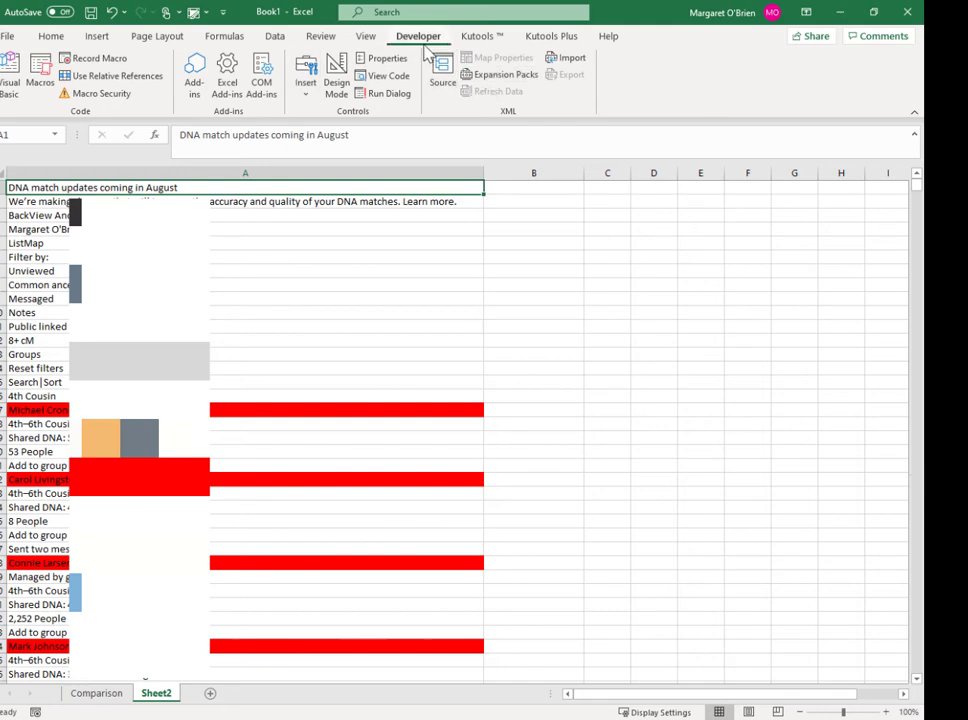
pyautogui.click(50, 37)
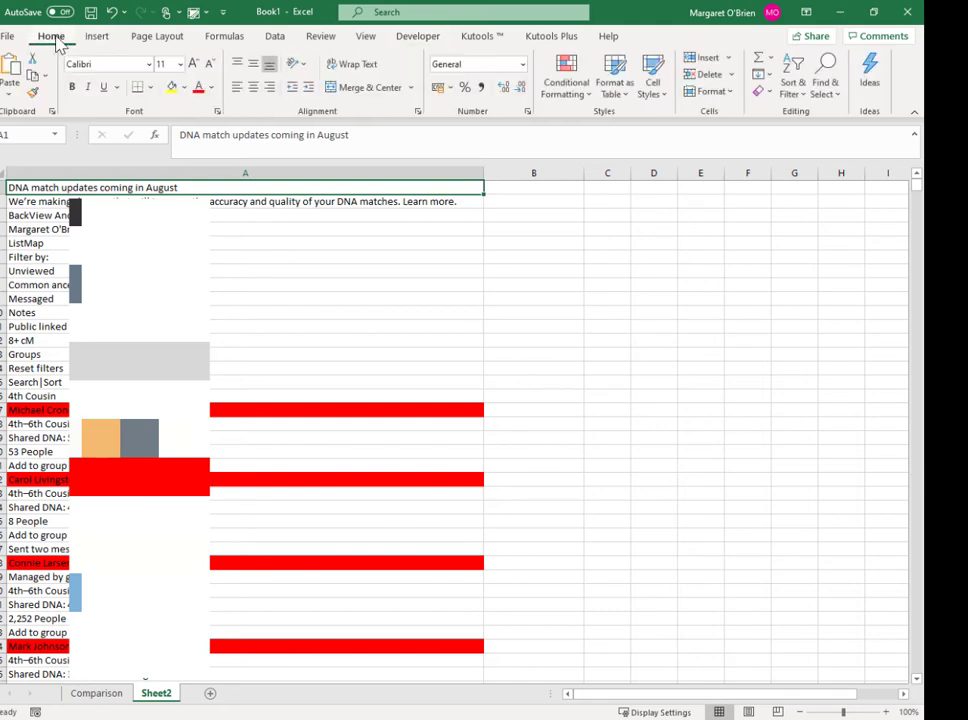
pyautogui.click(803, 100)
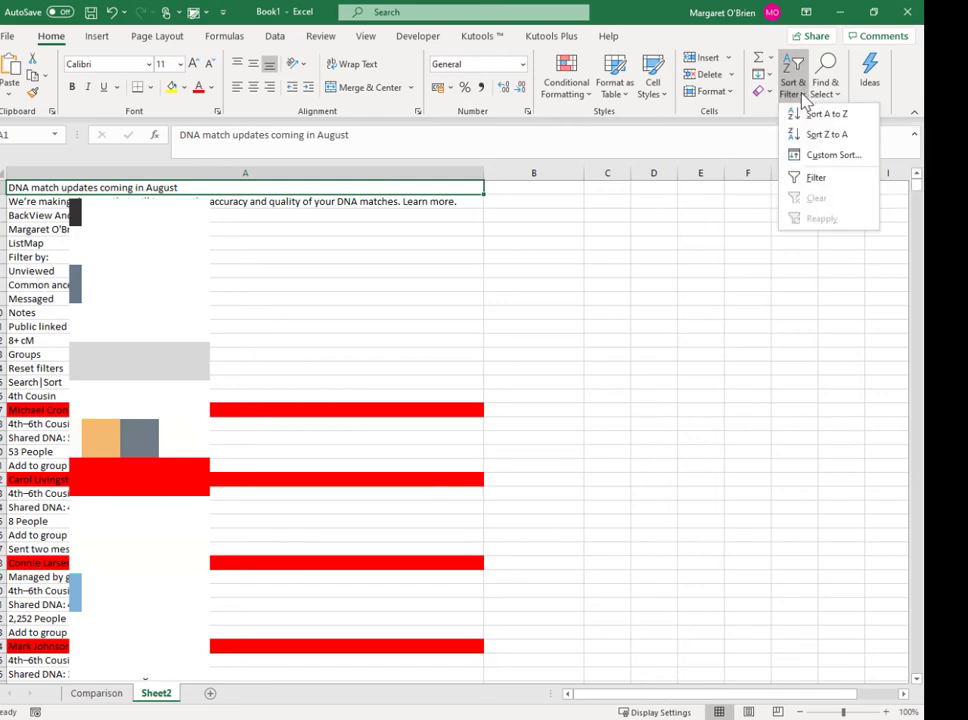
pyautogui.click(811, 183)
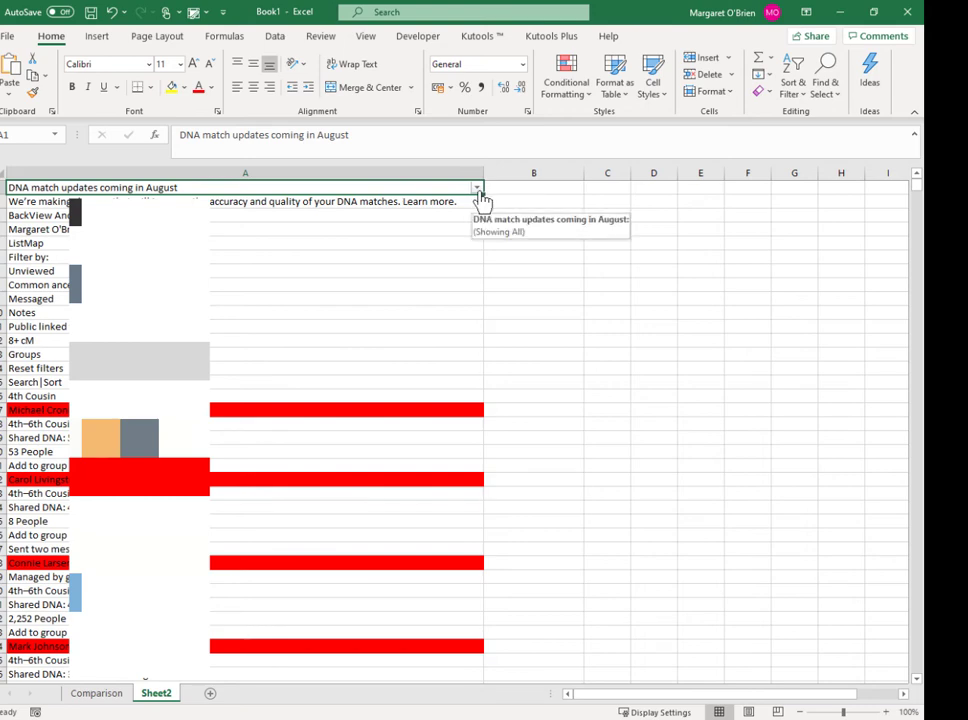
pyautogui.click(478, 190)
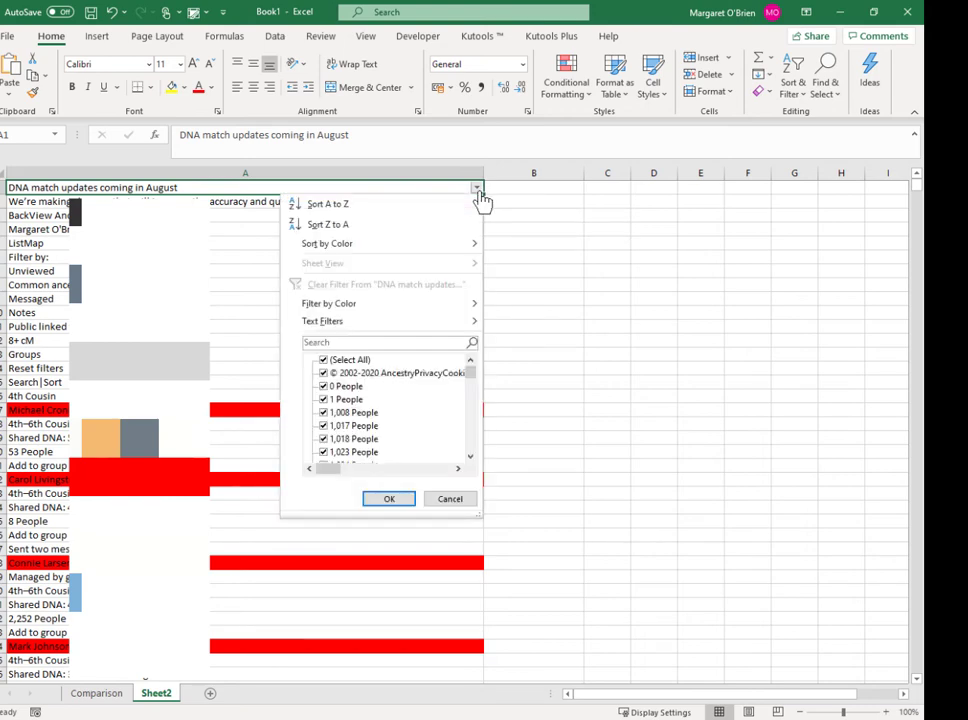
pyautogui.moveTo(383, 316)
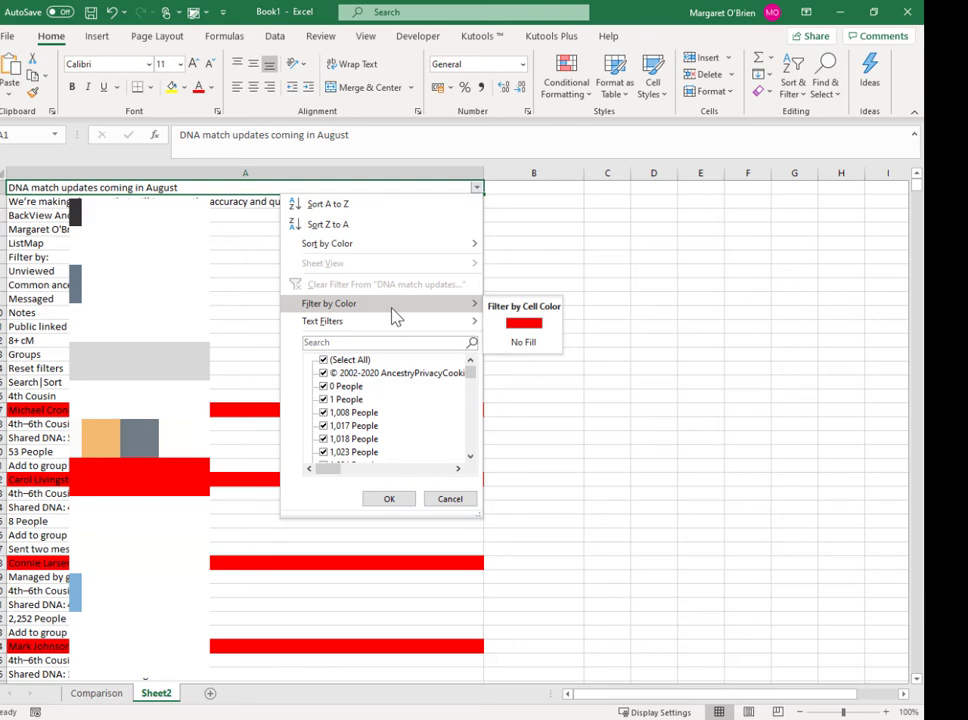
pyautogui.click(521, 325)
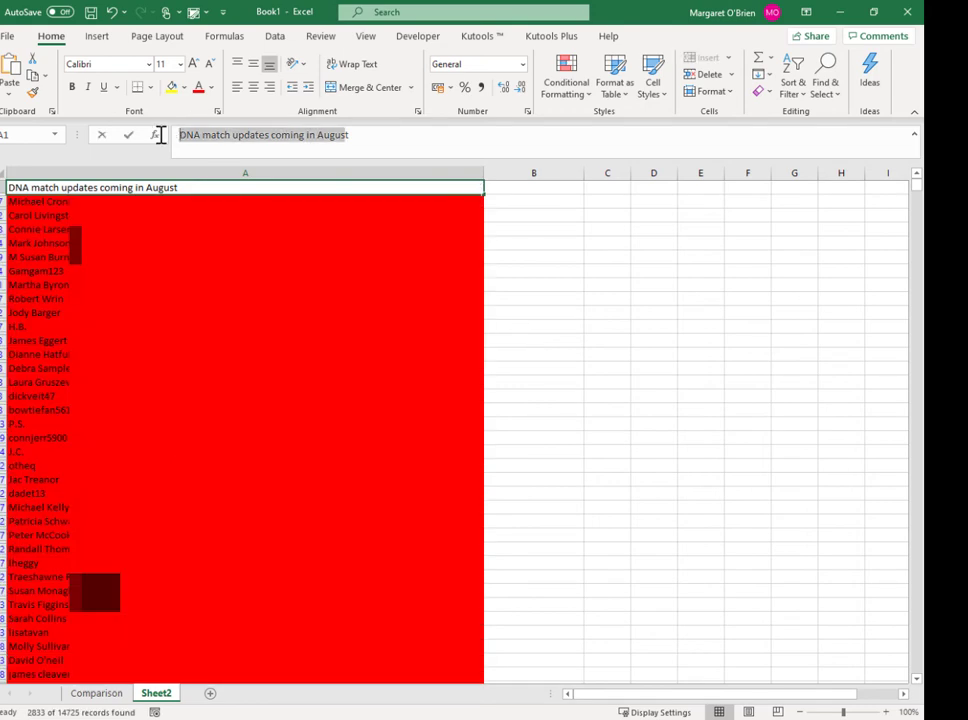
pyautogui.moveTo(160, 134); pyautogui.dragTo(180, 134)
# - Rename the A1 heading to 'Ancestry' and copy column A's visible red names
pyautogui.write('Ancestry')
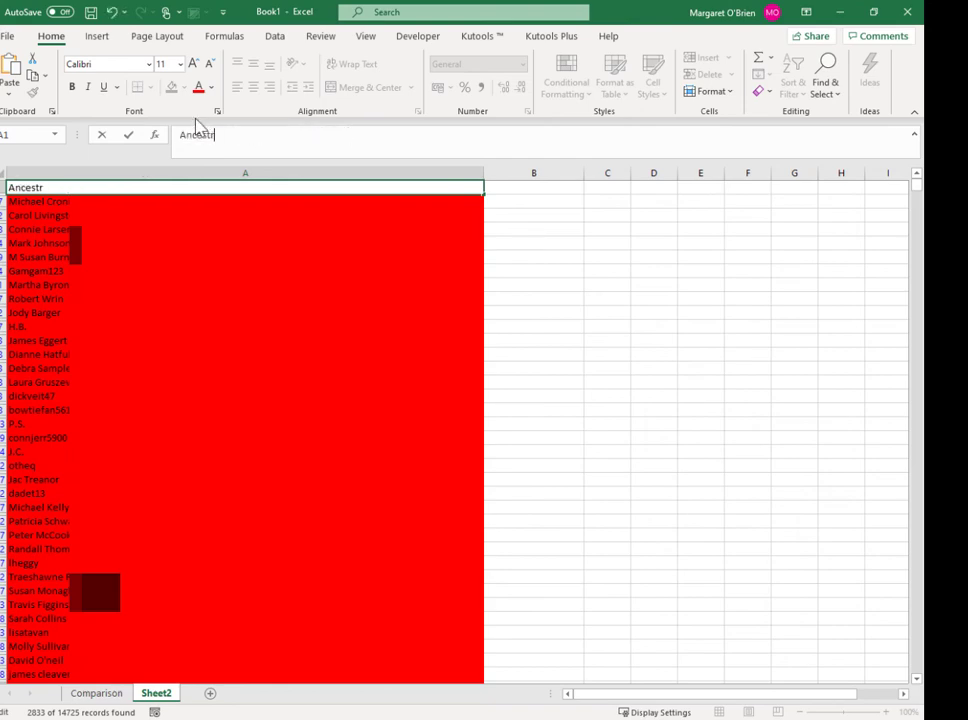
pyautogui.click(227, 172)
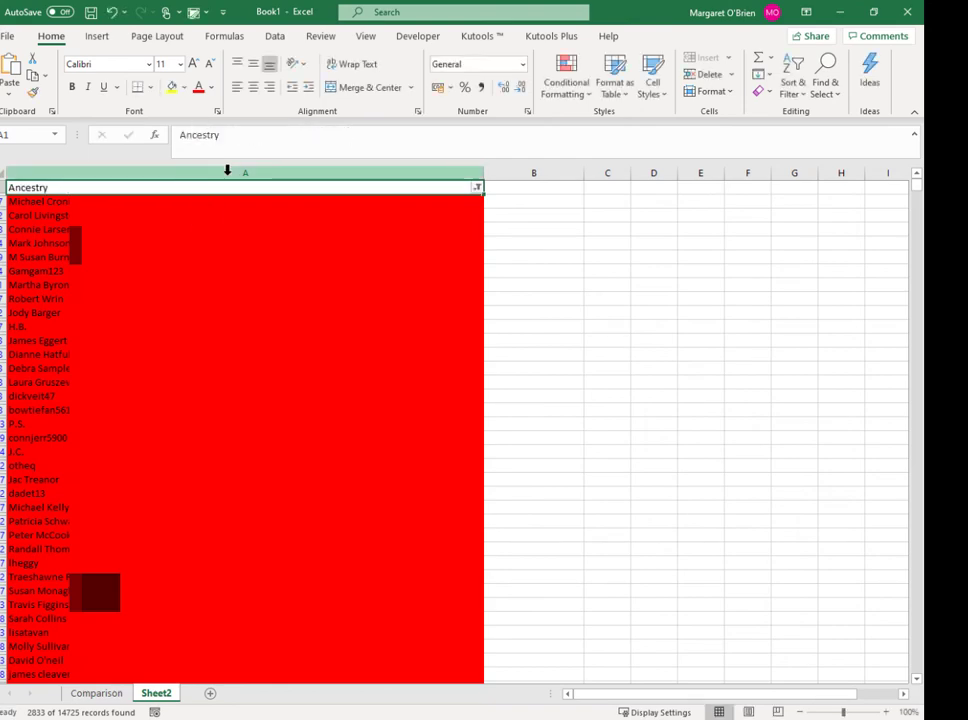
pyautogui.click(227, 172)
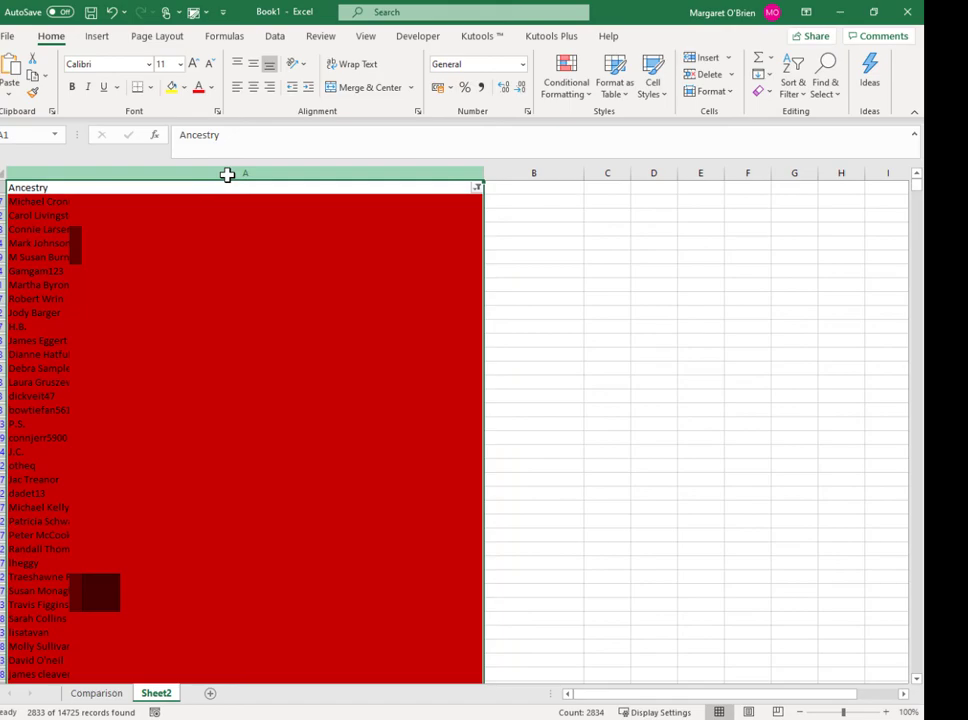
pyautogui.hotkey('ctrl', 'c')
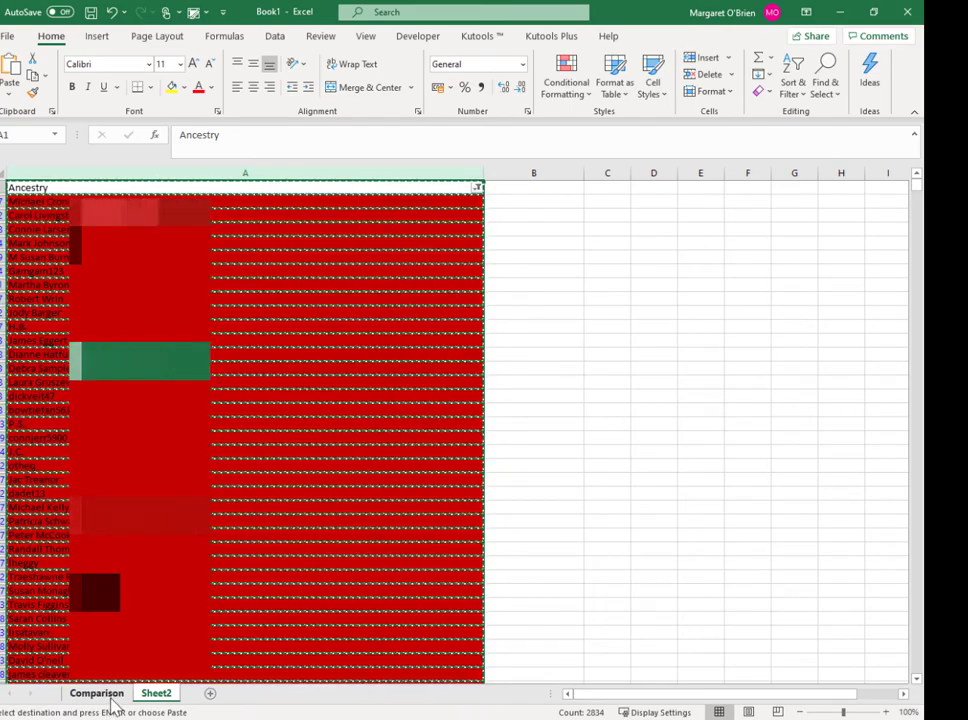
# - On the Comparison sheet, select B1 and widen column B for the names
pyautogui.click(108, 697)
pyautogui.click(208, 188)
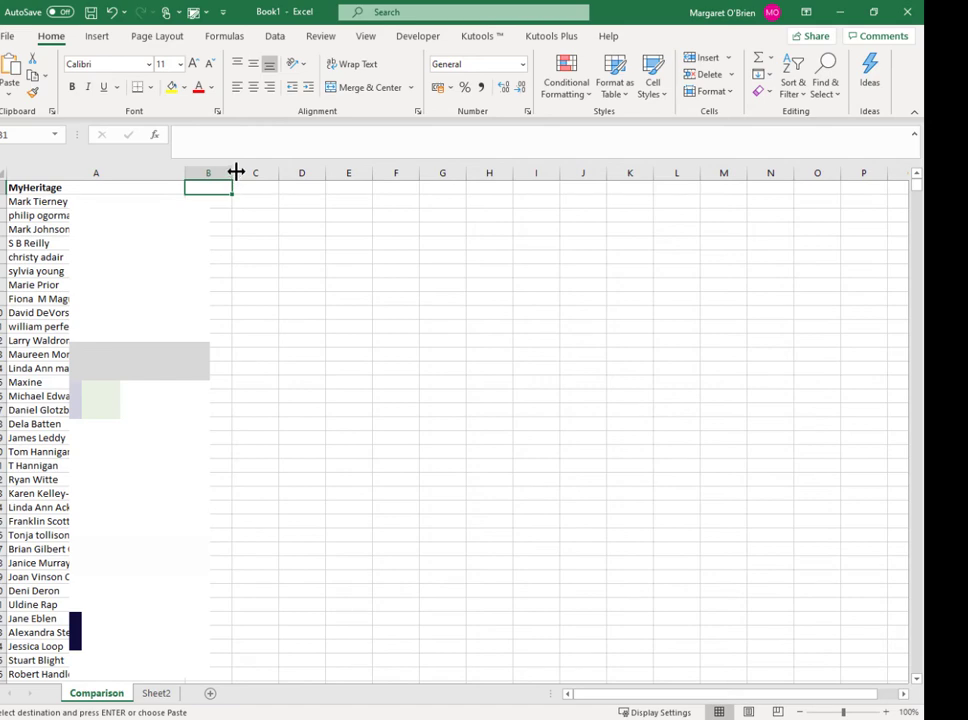
pyautogui.moveTo(236, 172); pyautogui.dragTo(458, 175)
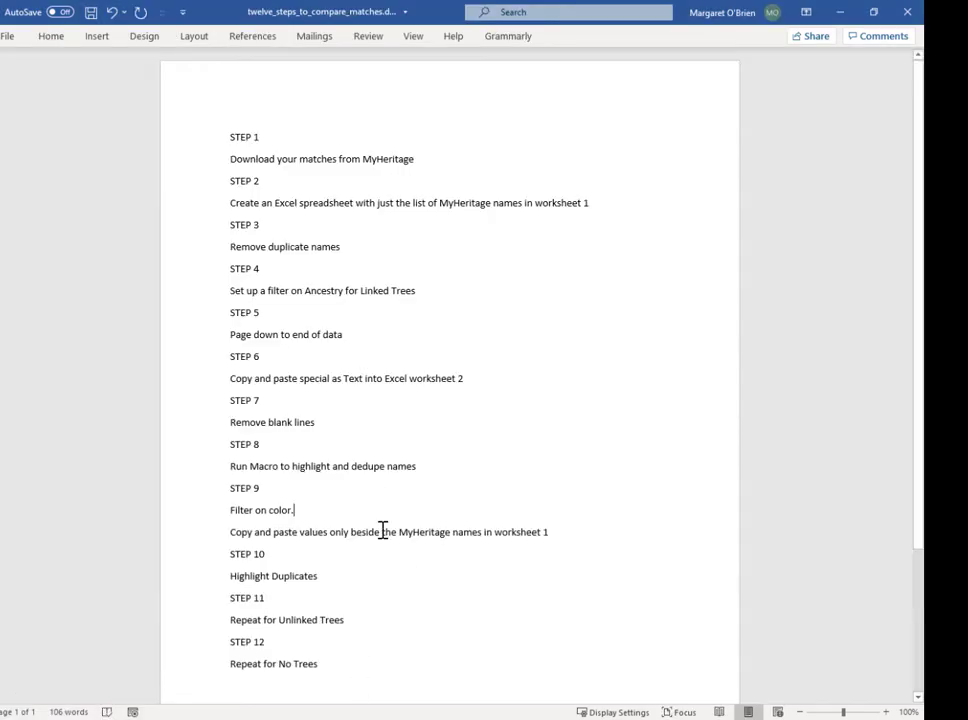
pyautogui.moveTo(330, 535); pyautogui.dragTo(279, 535)
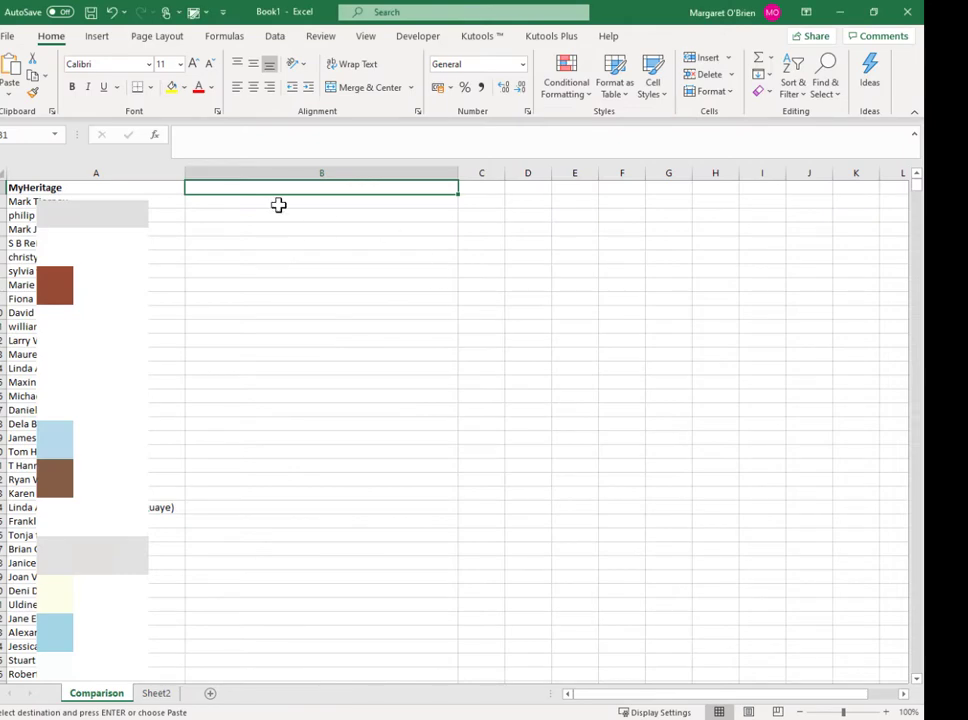
# - Paste the copied Ancestry names into B1 as values only
pyautogui.rightClick(287, 185)
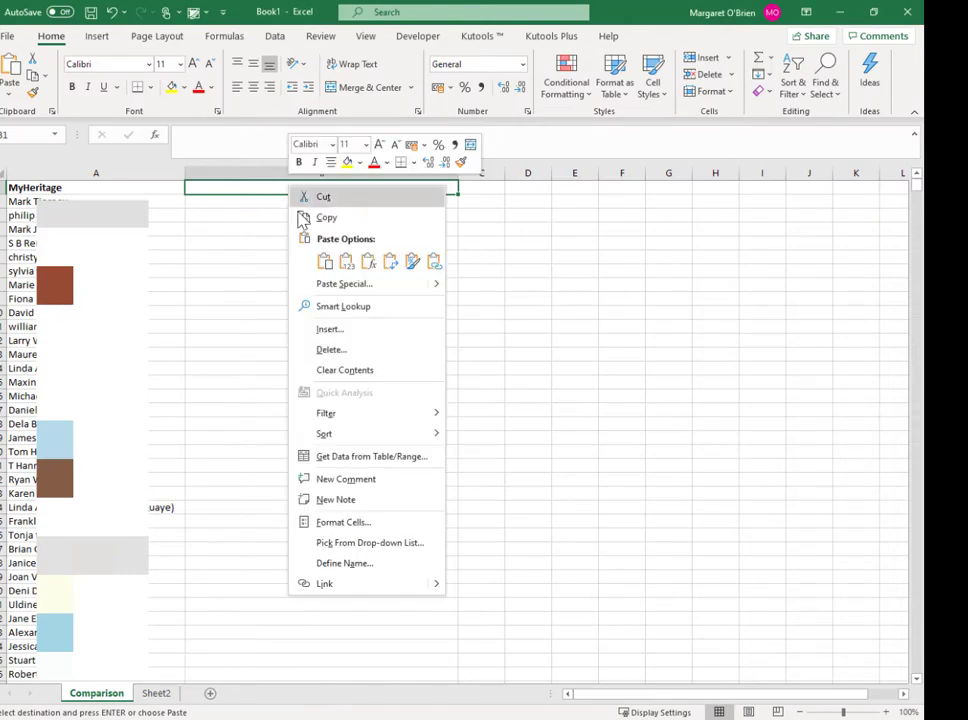
pyautogui.click(330, 284)
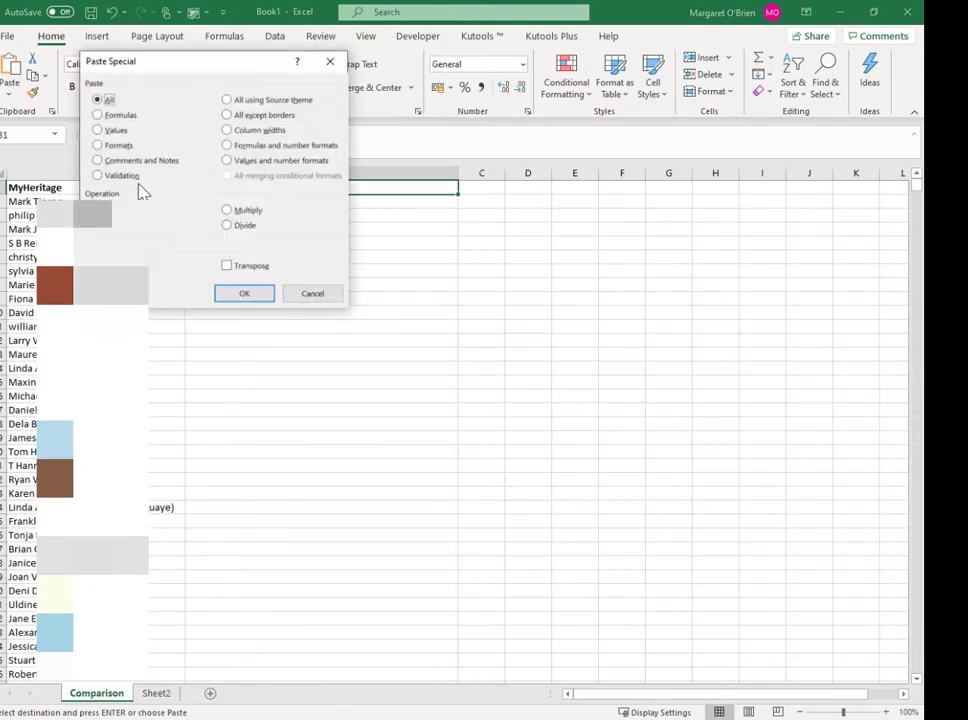
pyautogui.click(110, 131)
pyautogui.press('Return')
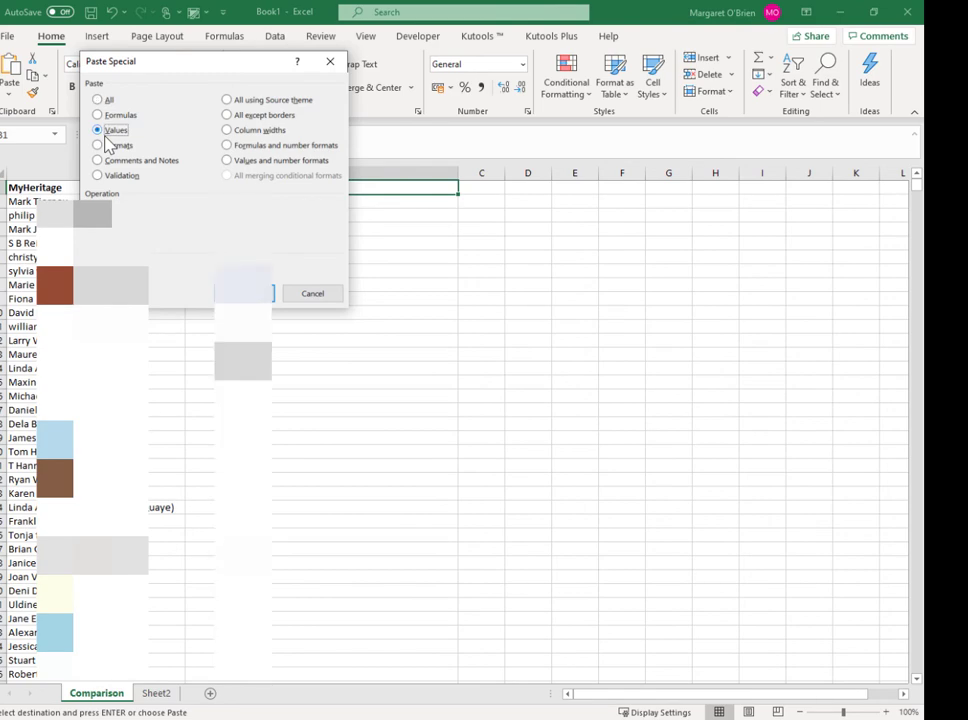
# - Freeze the top heading row of the Comparison sheet
pyautogui.click(58, 188)
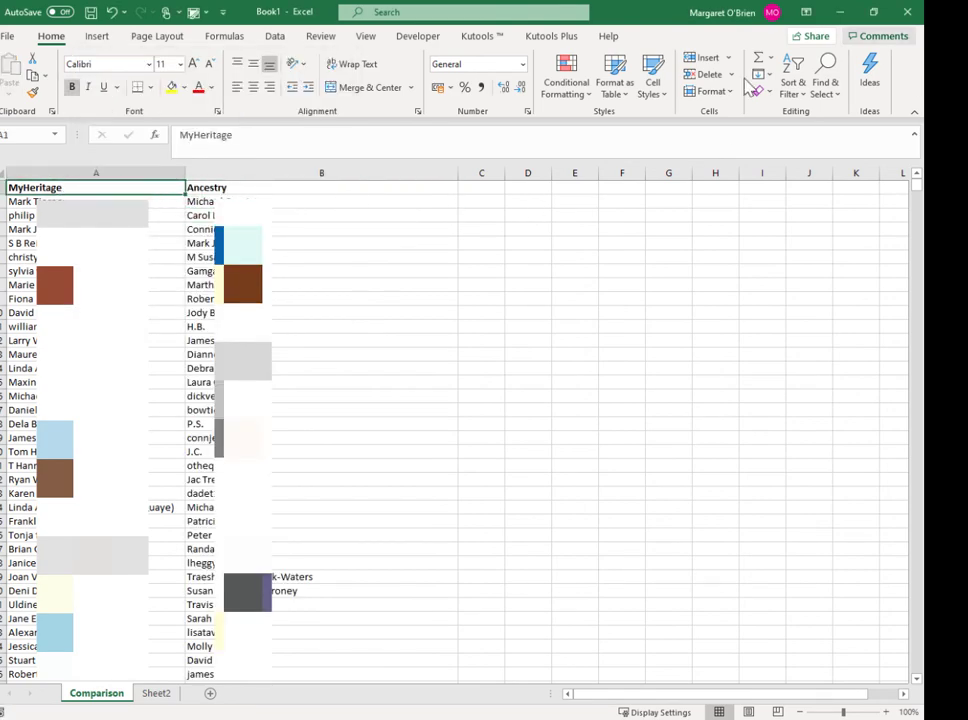
pyautogui.click(366, 38)
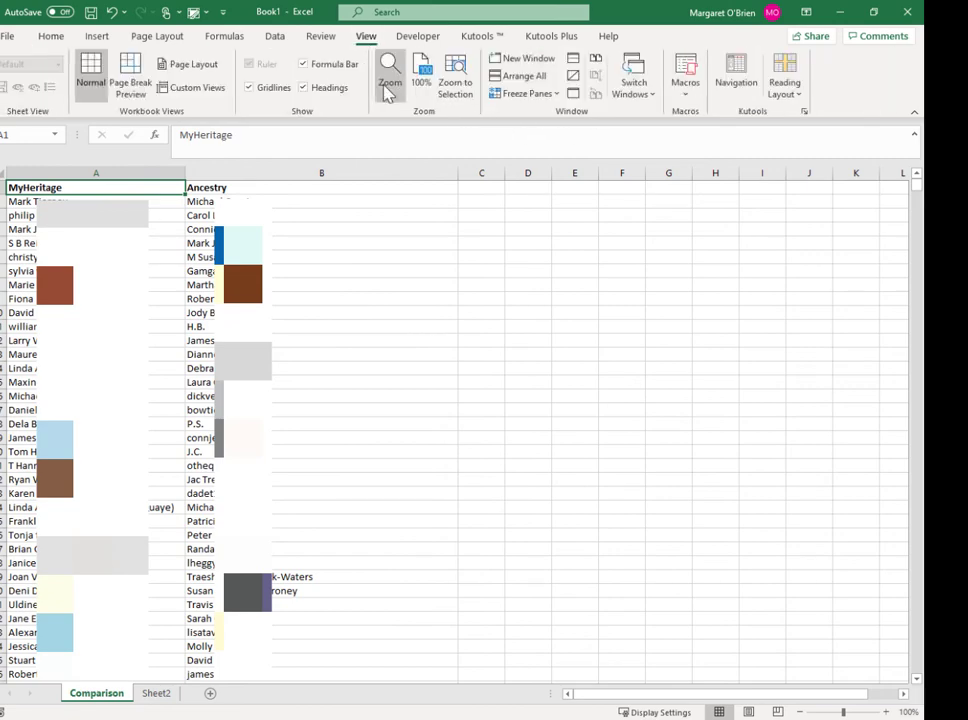
pyautogui.click(530, 93)
pyautogui.click(555, 158)
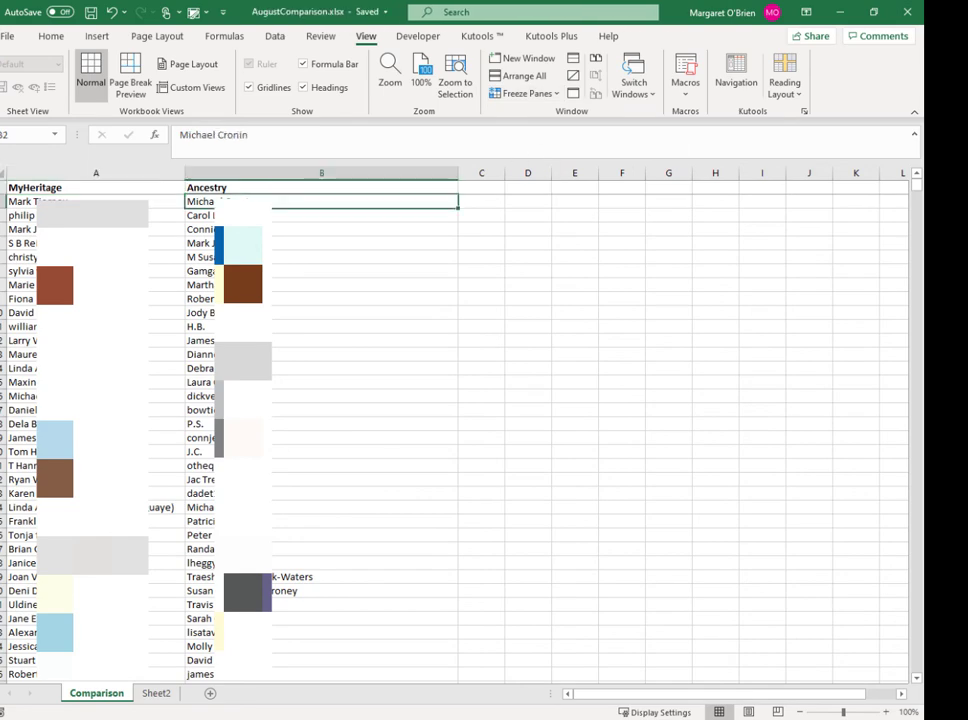
pyautogui.click(321, 326)
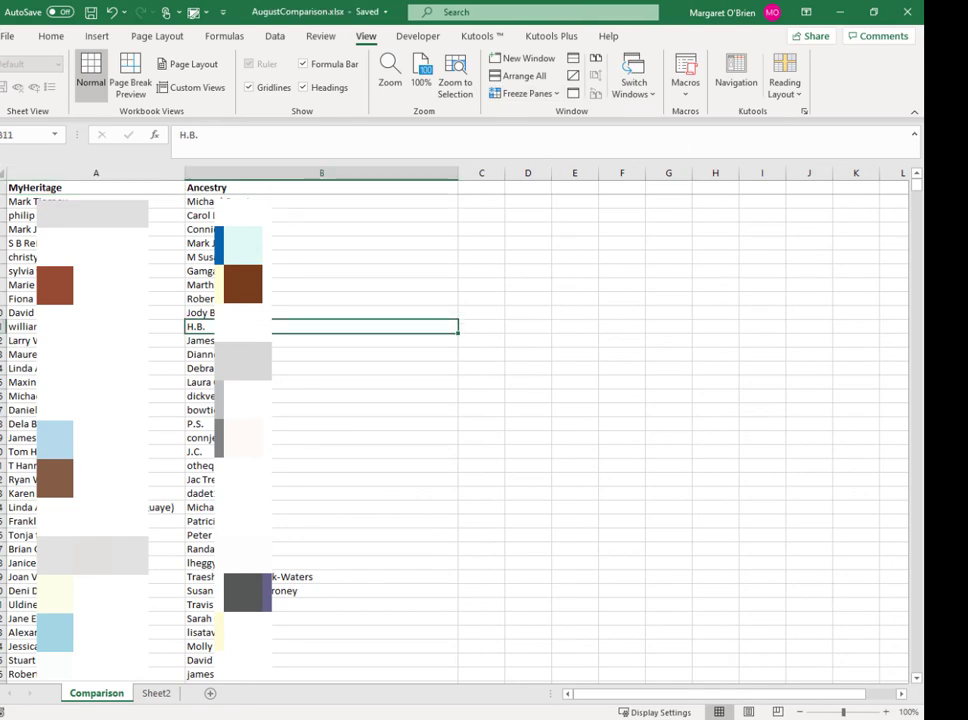
# - Check the new Step 10 'Remove duplicate names' line in the Word notes, then return to Excel
pyautogui.click(321, 423)
pyautogui.click(321, 326)
pyautogui.hotkey('alt', 'Tab')
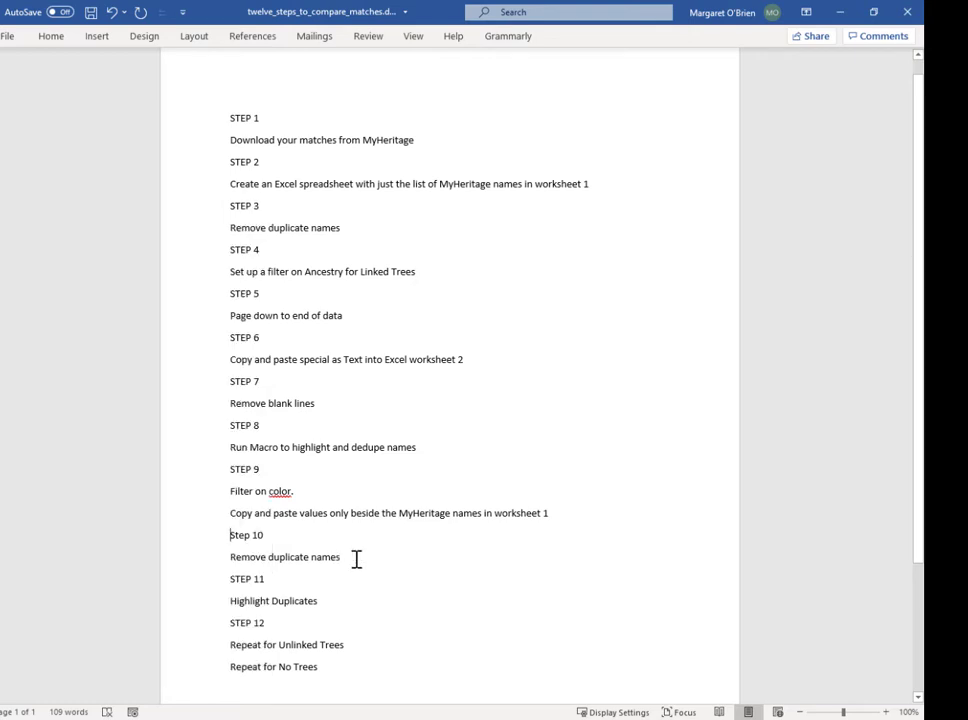
pyautogui.moveTo(357, 558); pyautogui.dragTo(222, 560)
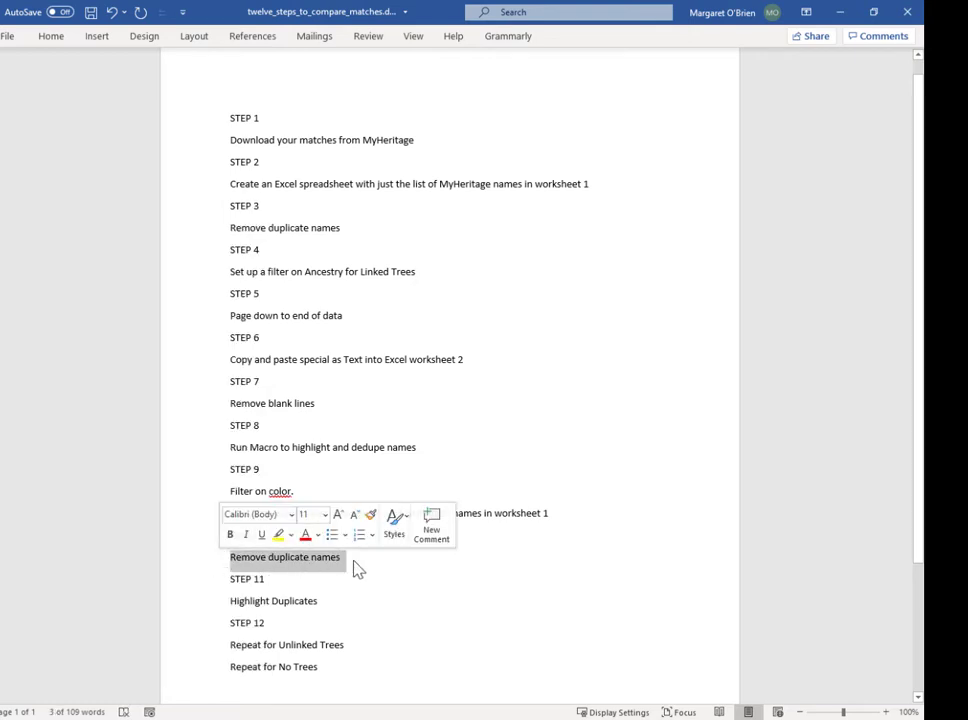
pyautogui.click(644, 491)
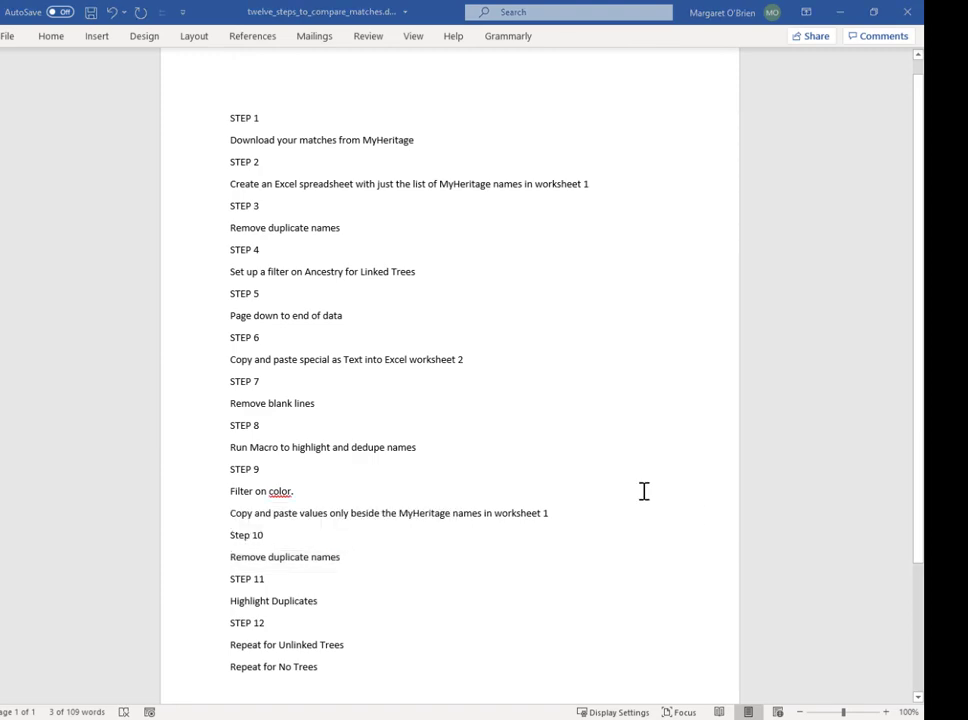
pyautogui.hotkey('alt', 'Tab')
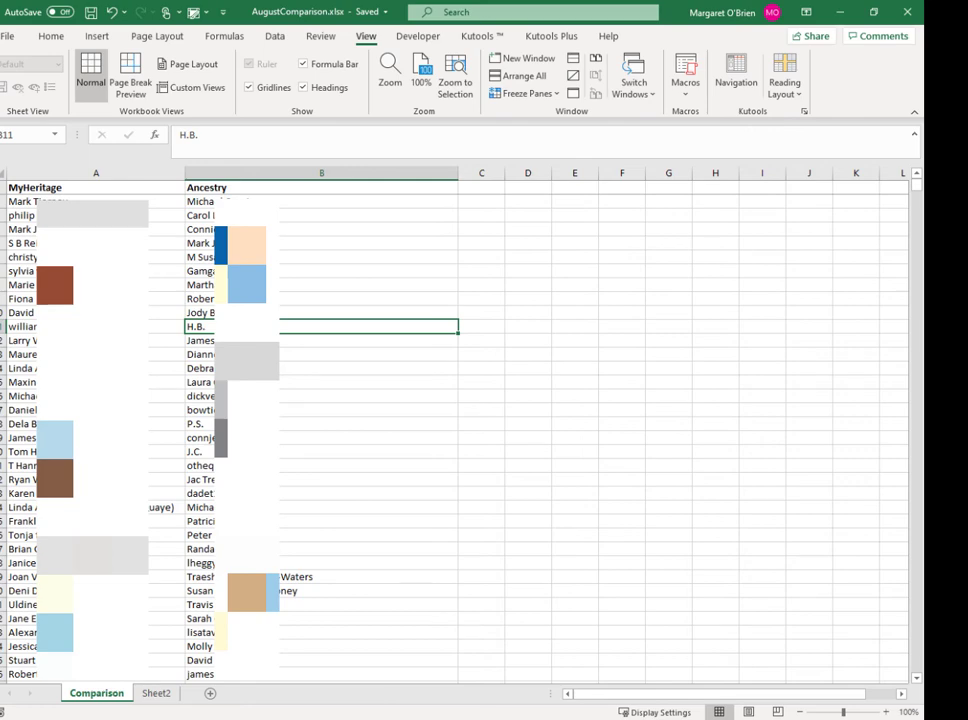
# - Remove duplicates from the Ancestry column B only, leaving 2684 unique values (887 removed)
pyautogui.hotkey('ctrl', 'Up')
pyautogui.hotkey('ctrl', 'shift', 'Down')
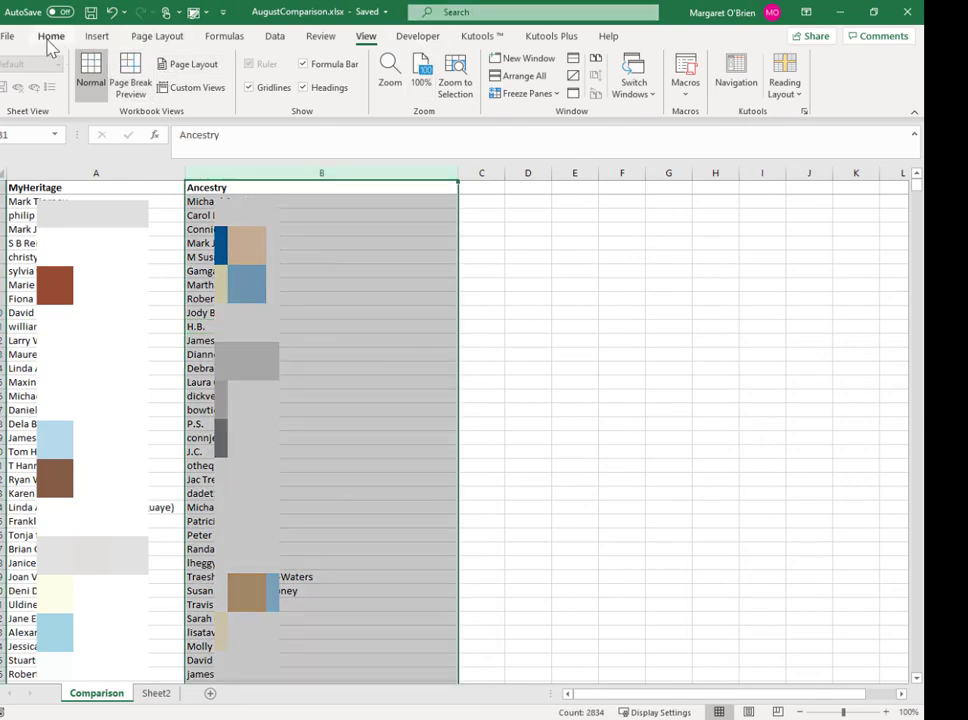
pyautogui.click(275, 37)
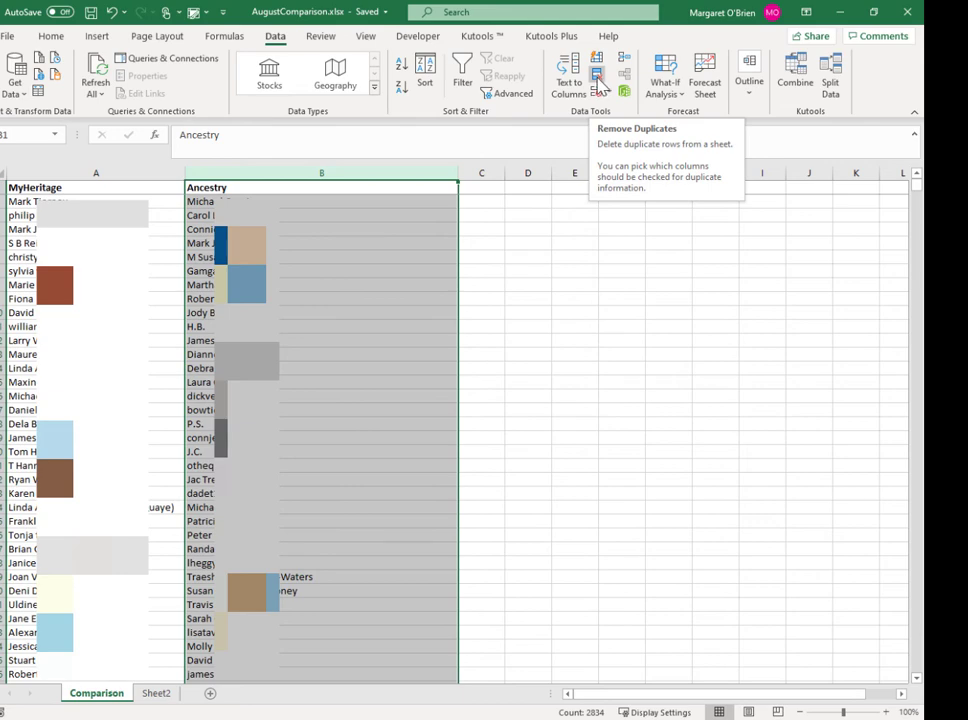
pyautogui.click(597, 78)
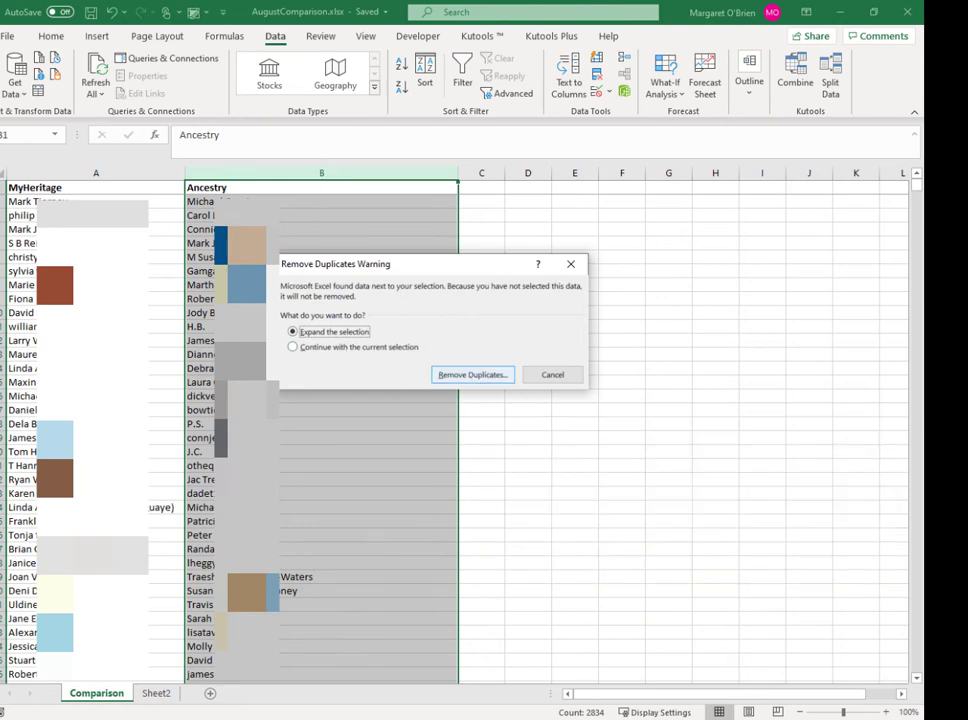
pyautogui.click(335, 348)
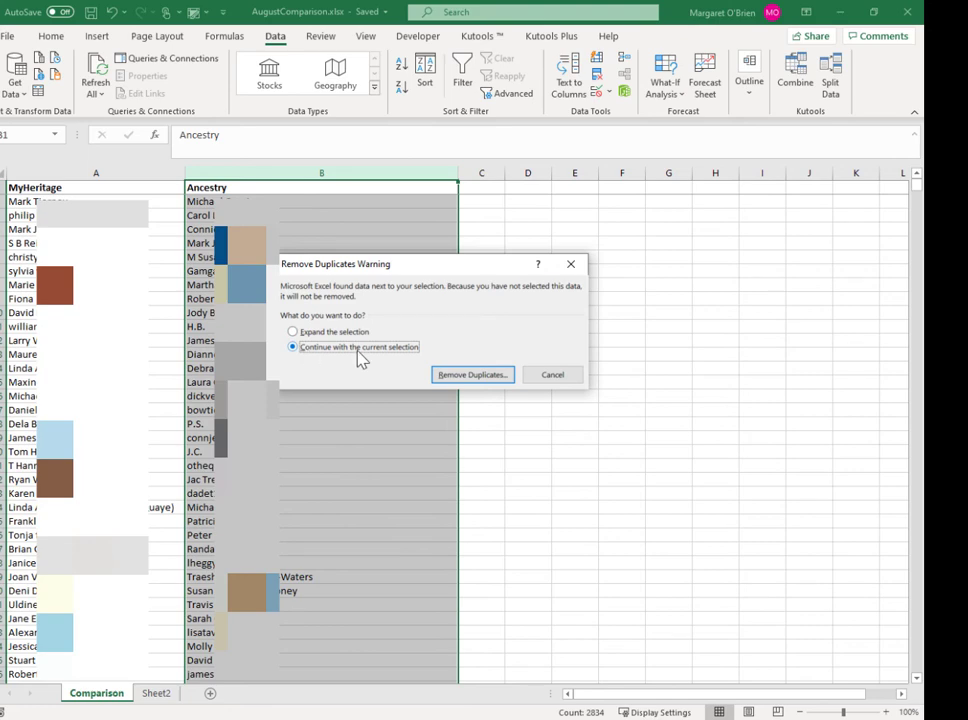
pyautogui.click(471, 378)
pyautogui.moveTo(594, 387); pyautogui.dragTo(488, 232)
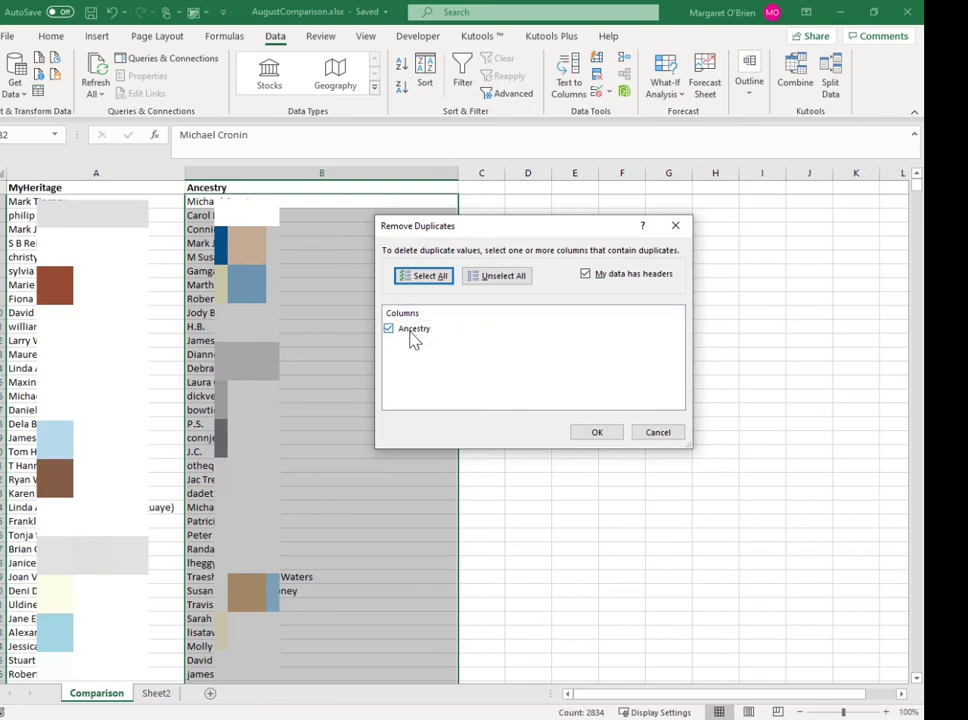
pyautogui.click(595, 434)
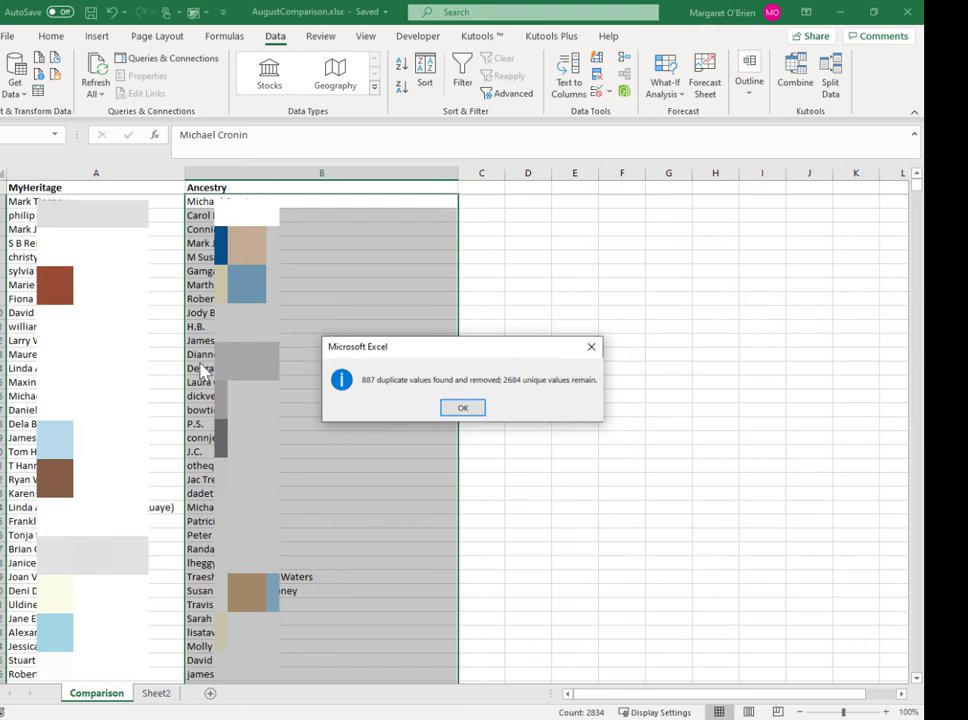
pyautogui.click(458, 410)
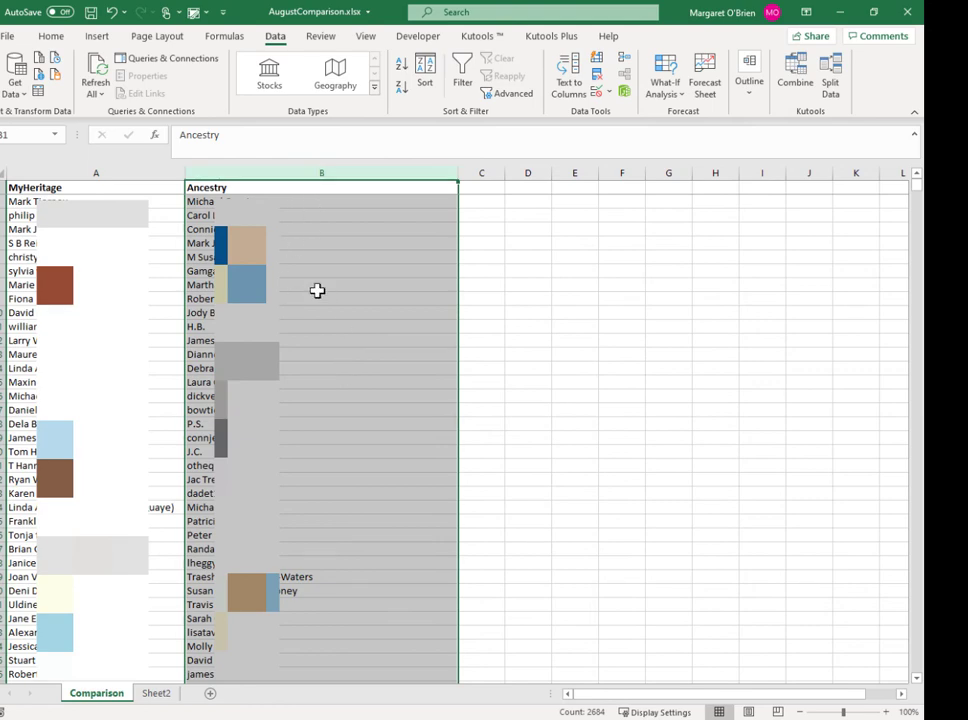
# - Mark Highlight Duplicates as the next step in the Word checklist, then return to Excel
pyautogui.hotkey('alt', 'Tab')
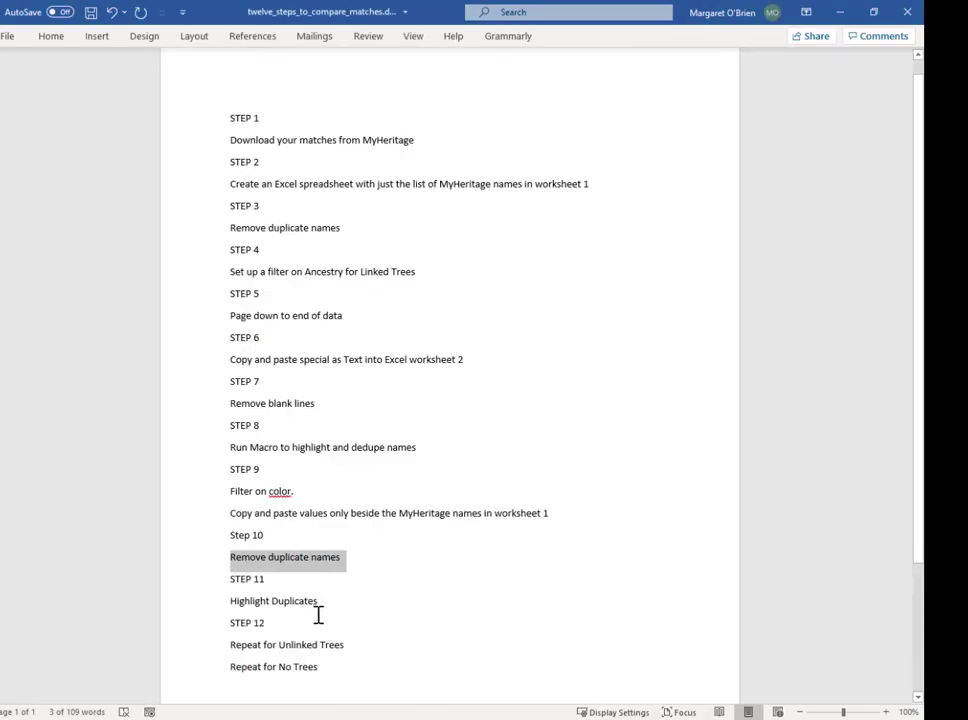
pyautogui.click(214, 604)
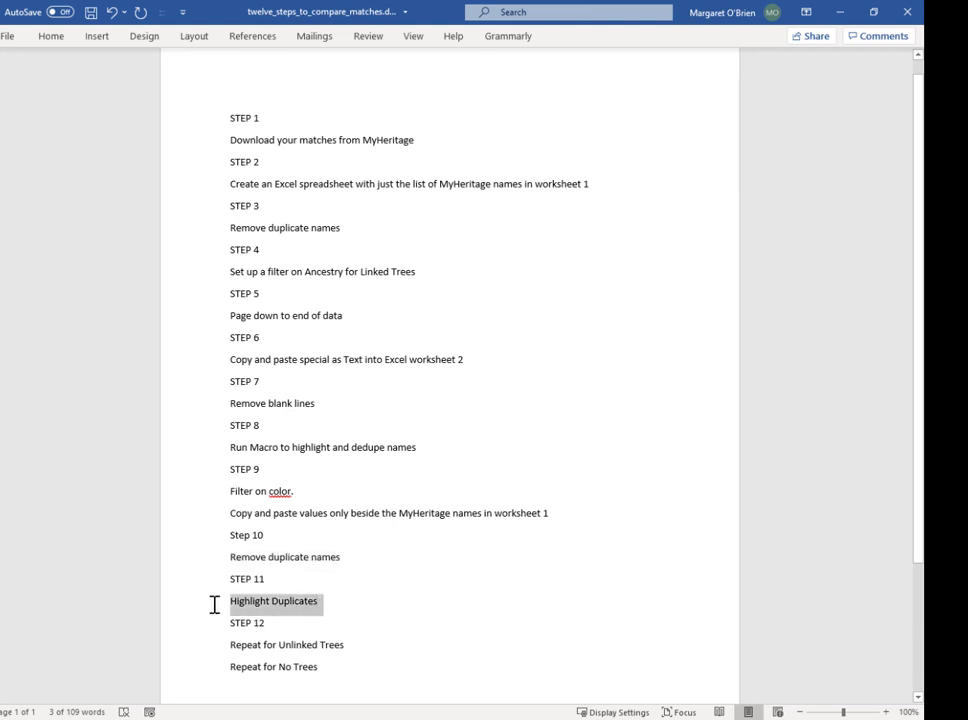
pyautogui.click(349, 624)
pyautogui.hotkey('alt', 'Tab')
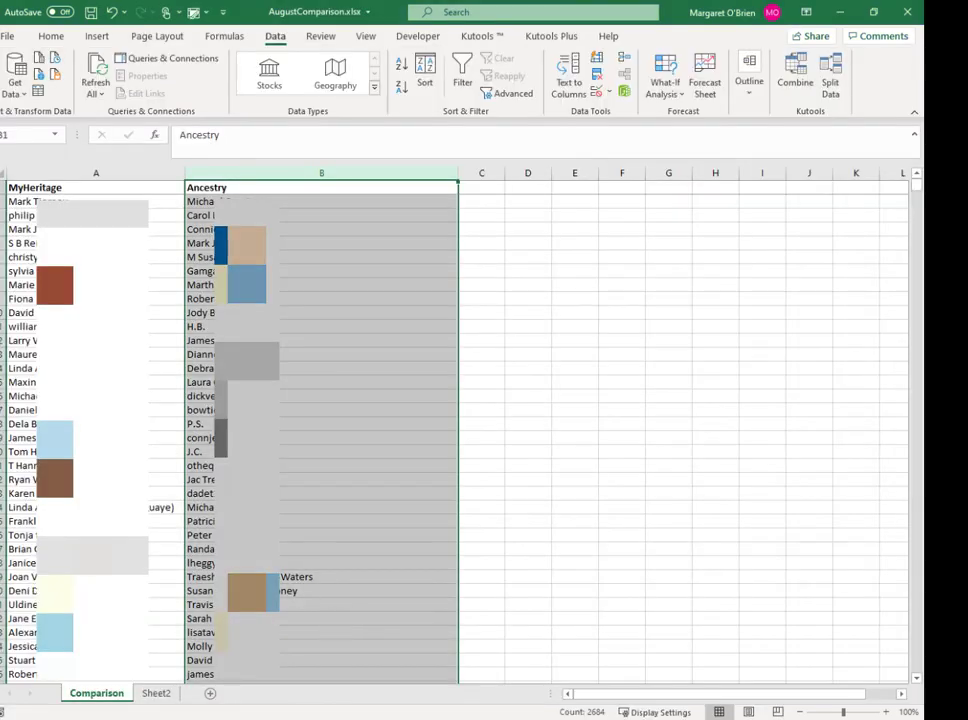
# - Select both the MyHeritage and Ancestry columns A:B
pyautogui.click(95, 243)
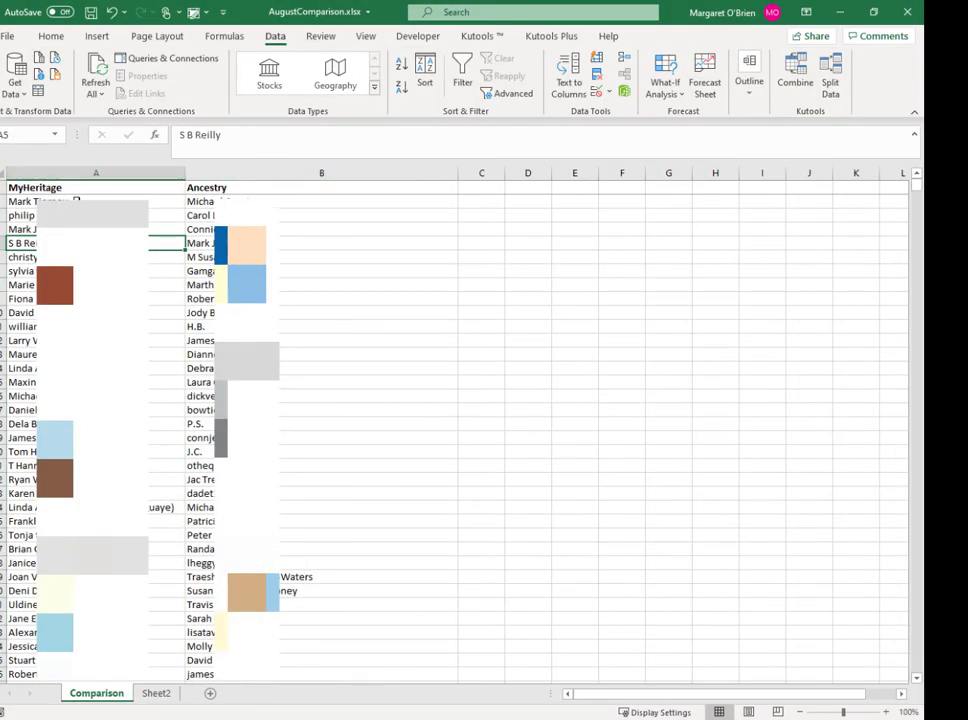
pyautogui.click(78, 170)
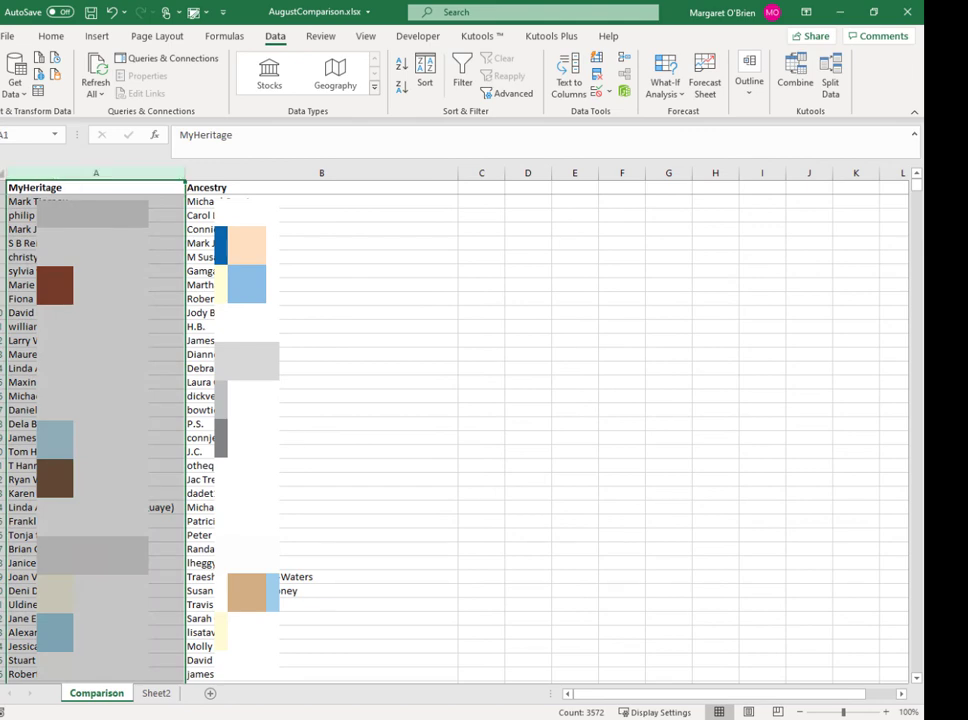
pyautogui.keyDown('ctrl'); pyautogui.click(322, 171); pyautogui.keyUp('ctrl')
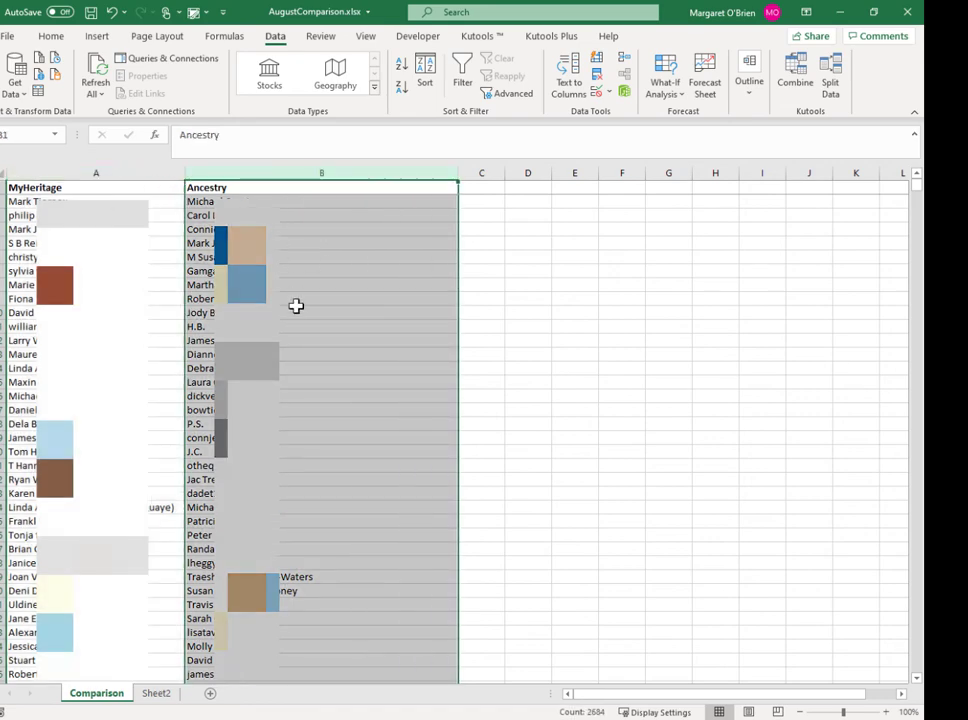
pyautogui.click(95, 285)
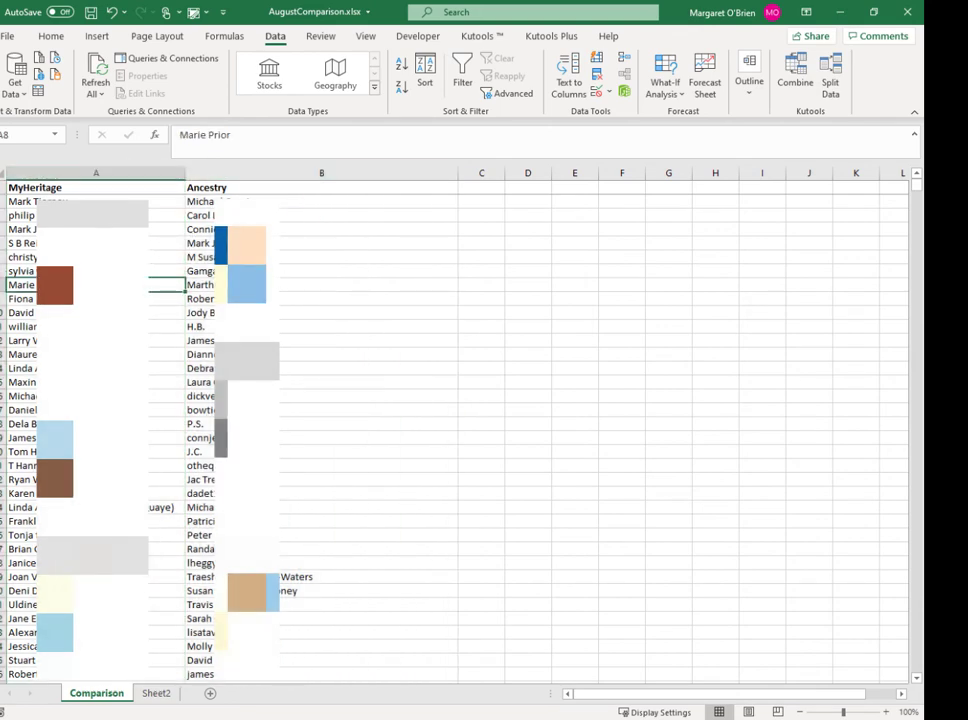
pyautogui.click(157, 227)
pyautogui.moveTo(166, 173); pyautogui.dragTo(324, 173)
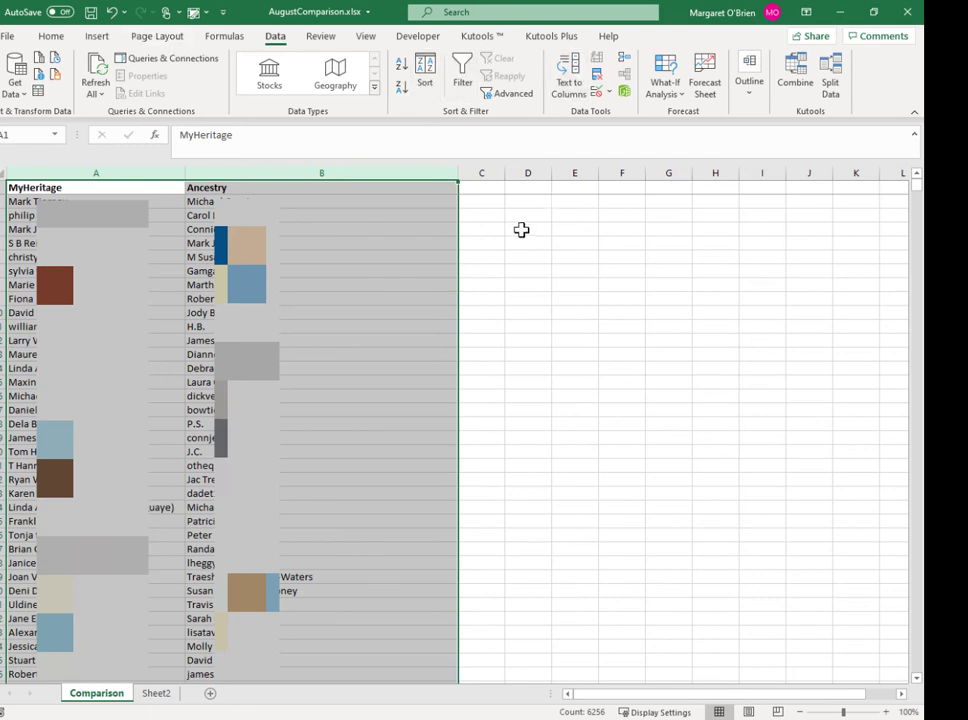
# - Apply a Duplicate Values rule with Light Red Fill and Dark Red Text, then inspect a highlighted name
pyautogui.click(51, 36)
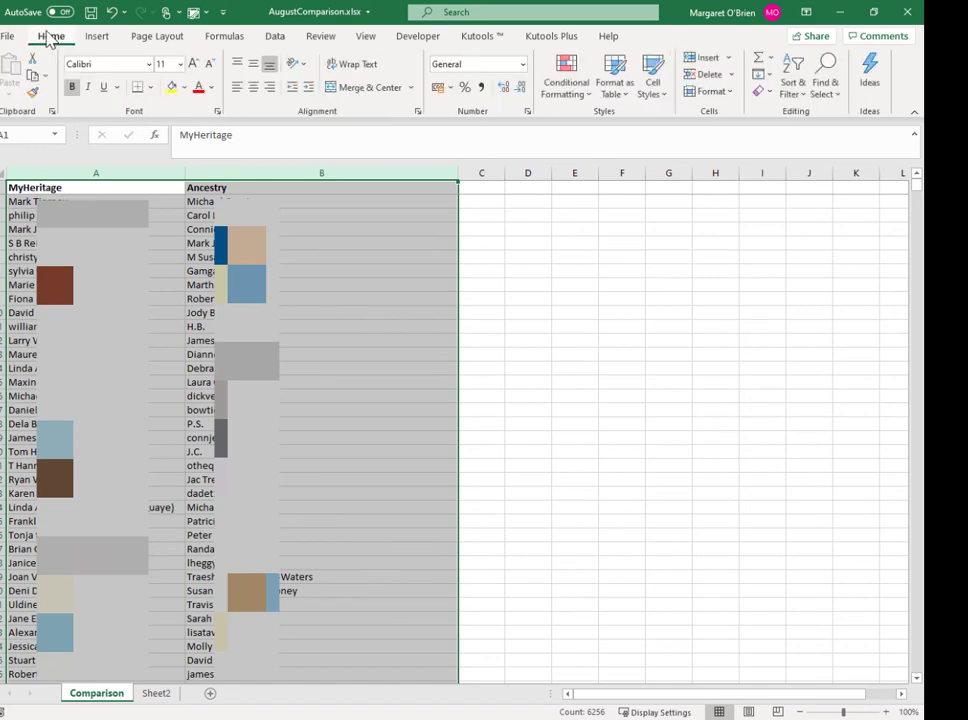
pyautogui.click(579, 100)
pyautogui.moveTo(587, 122)
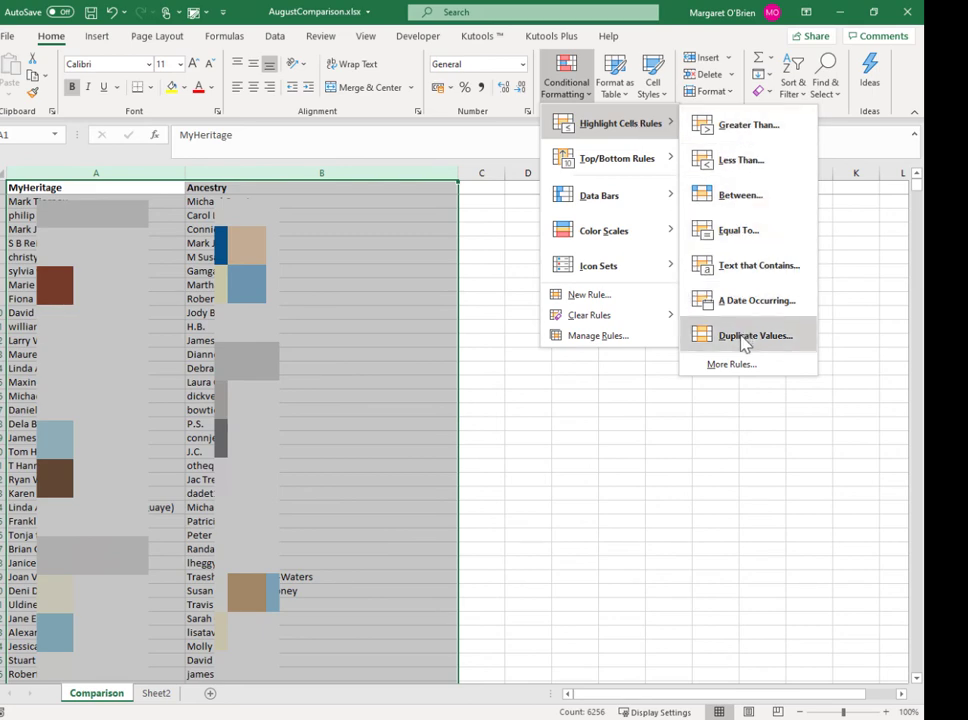
pyautogui.click(744, 336)
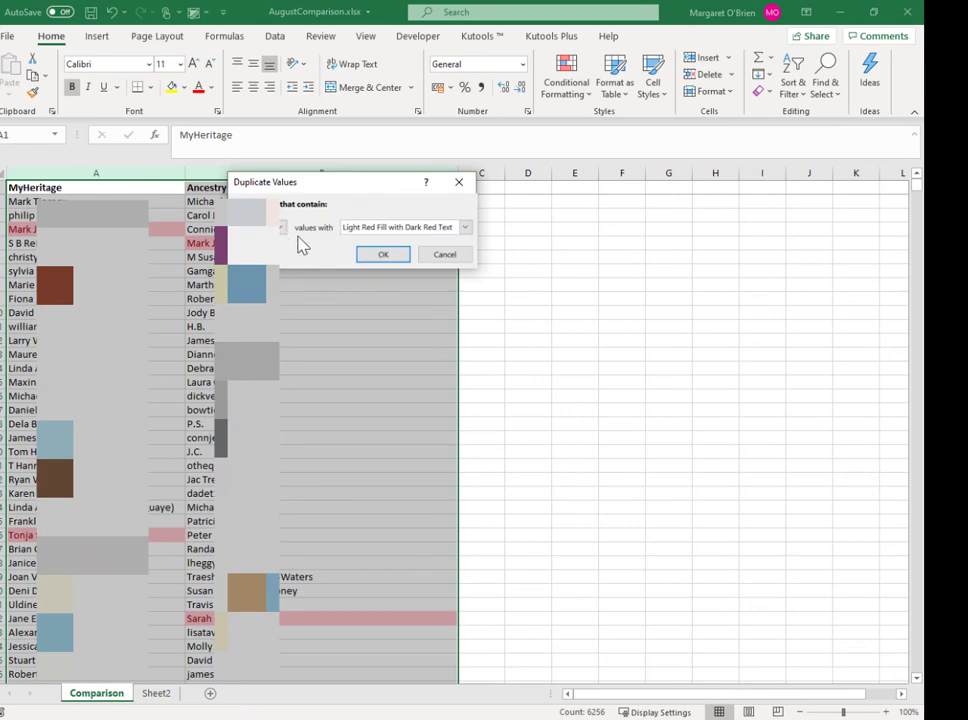
pyautogui.click(383, 254)
pyautogui.click(510, 357)
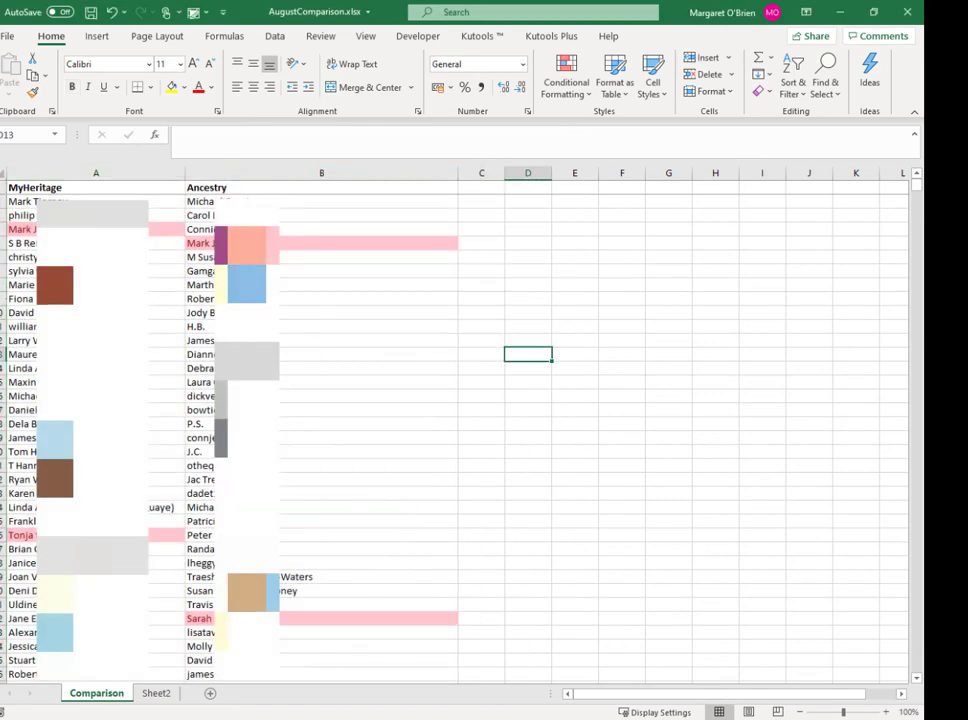
pyautogui.click(230, 243)
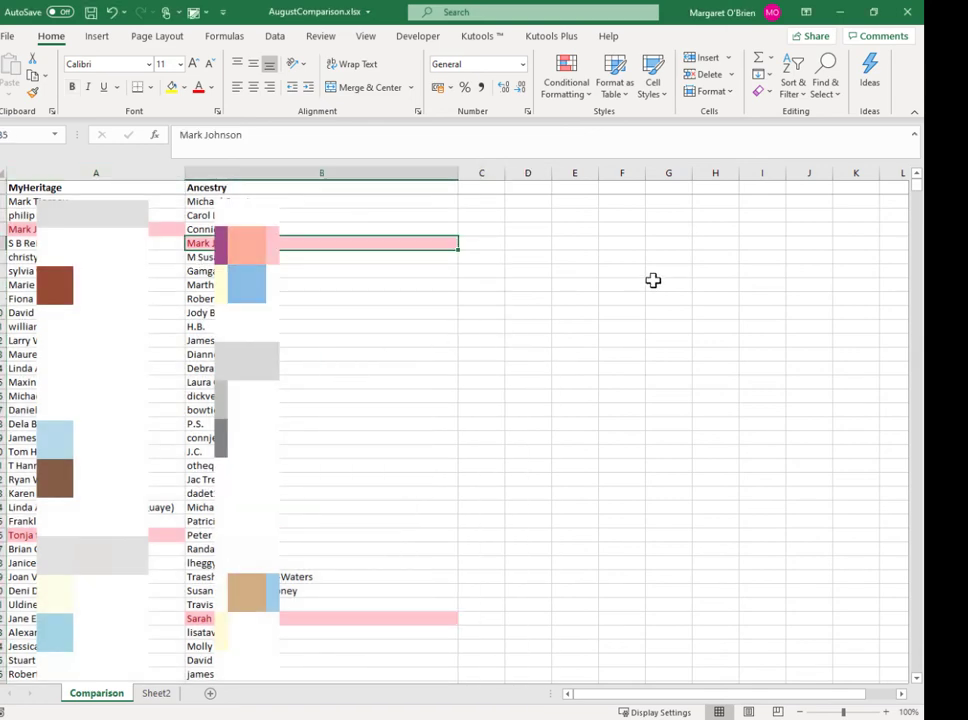
# - Review the light red duplicate highlights, then select MyHeritage column A and bring up Sort & Filter
pyautogui.scroll(-13, 501, 305)
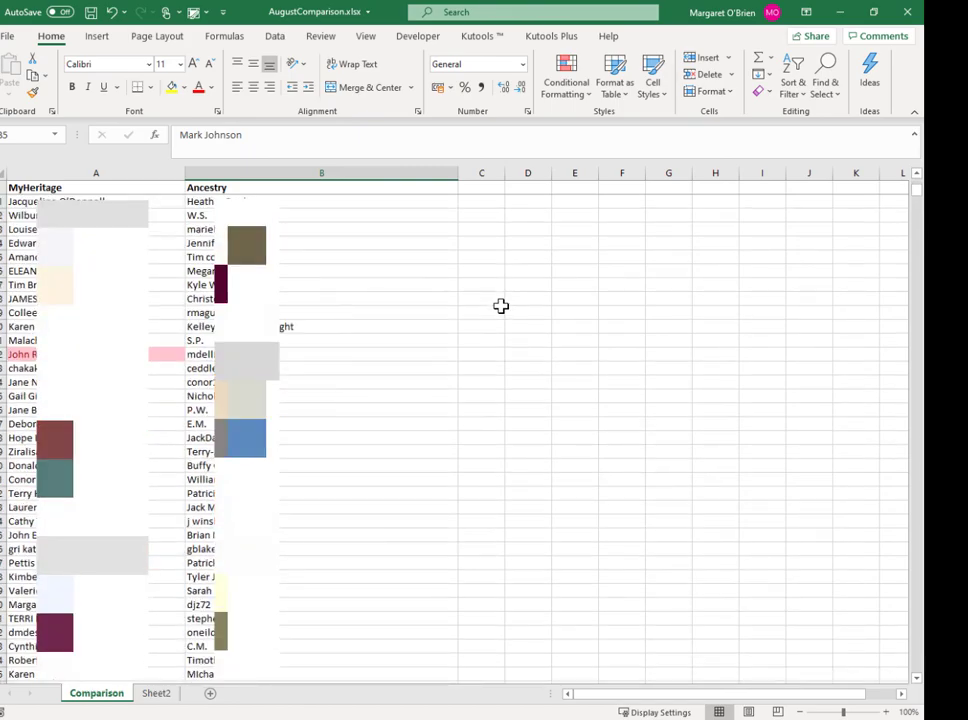
pyautogui.scroll(-20, 501, 305)
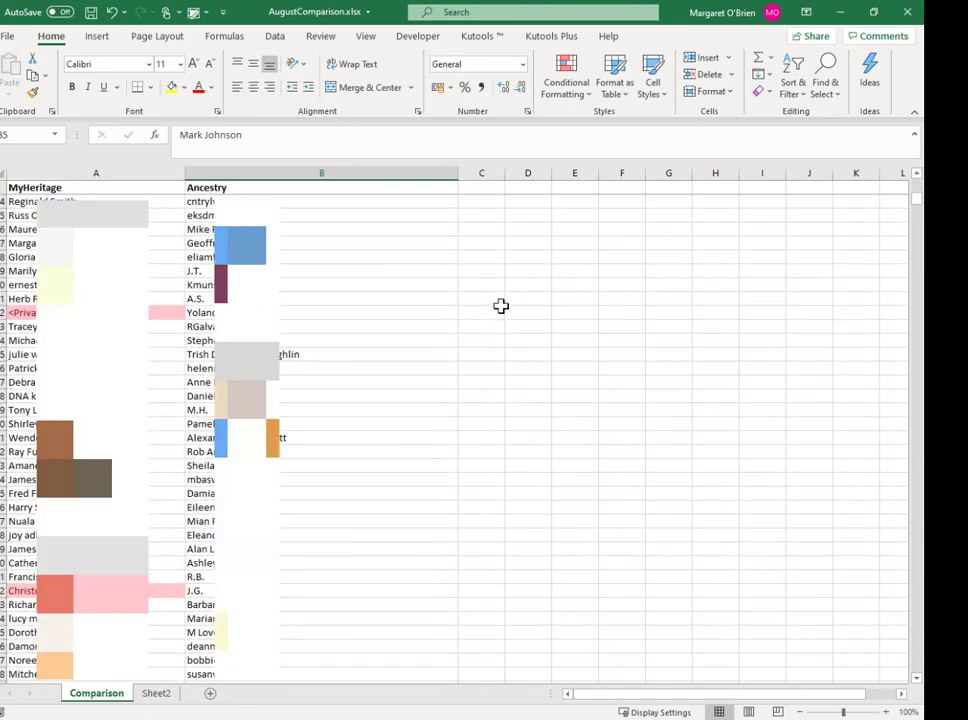
pyautogui.scroll(20, 501, 305)
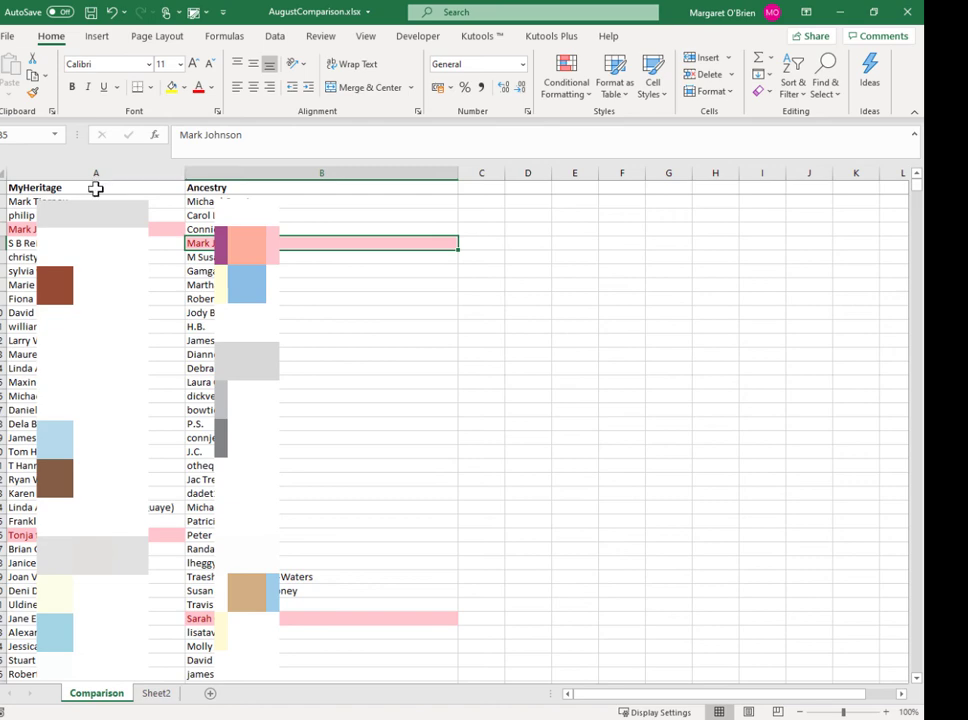
pyautogui.click(97, 188)
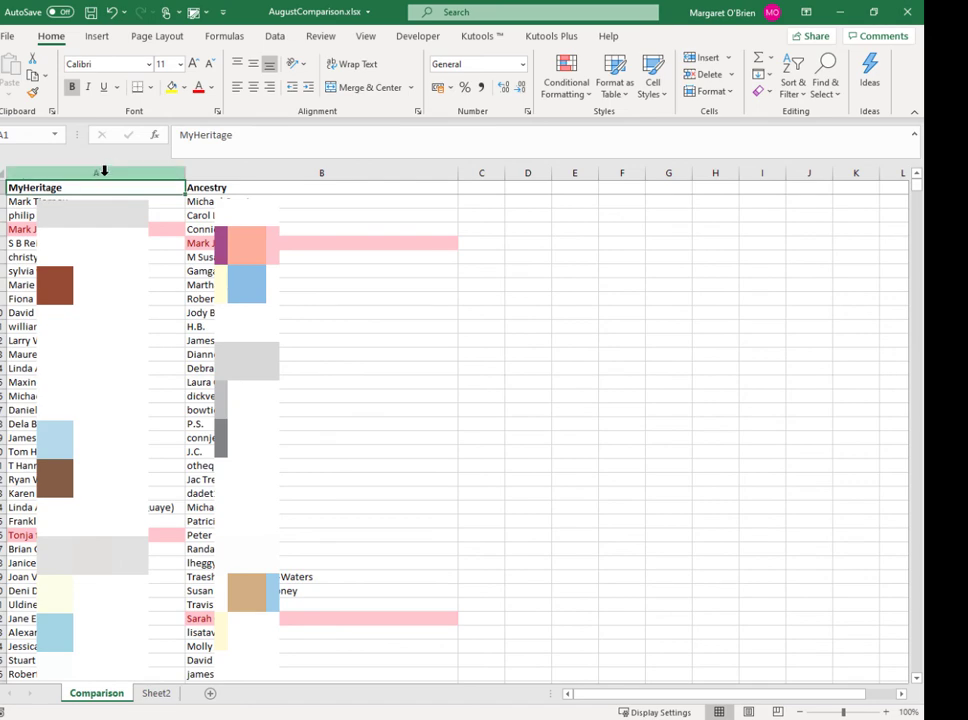
pyautogui.click(104, 172)
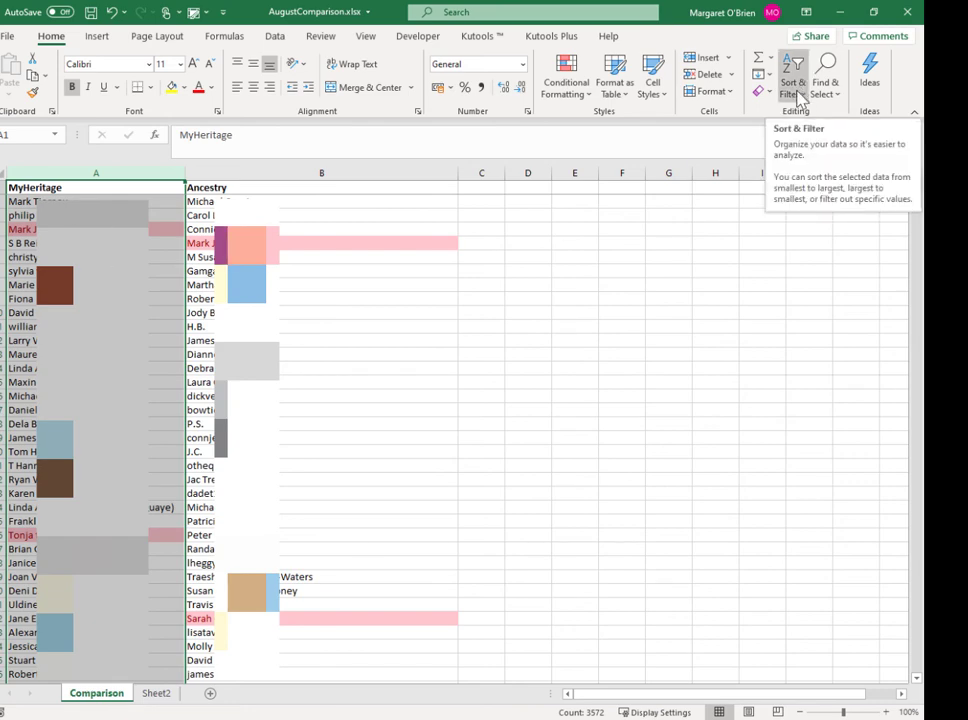
pyautogui.click(795, 90)
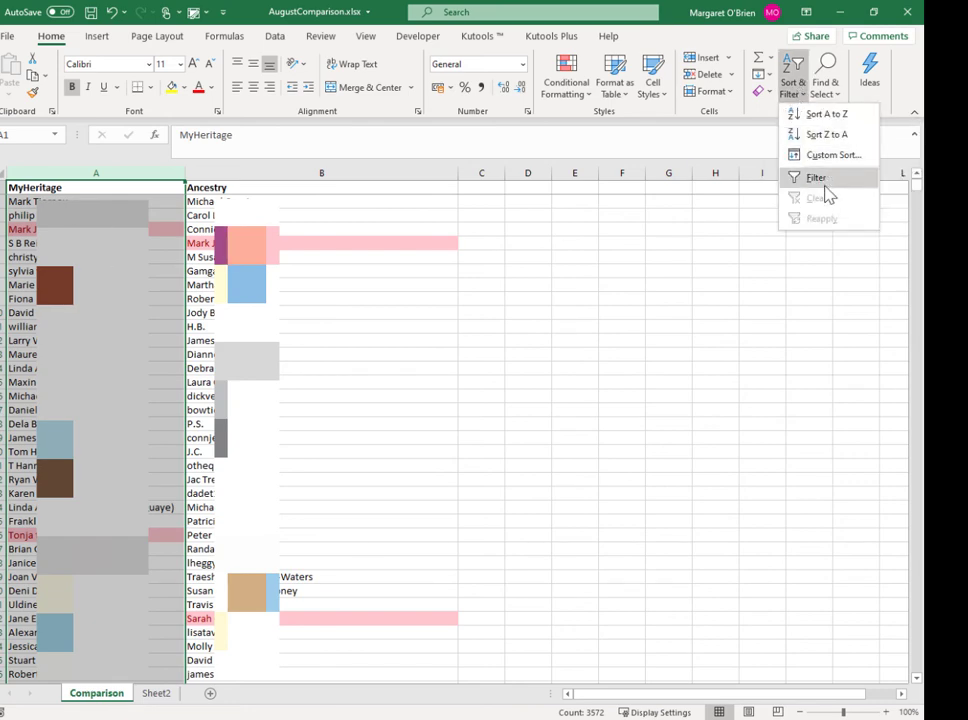
# - Turn on filtering and filter the MyHeritage column by the pink cell colour
pyautogui.click(822, 180)
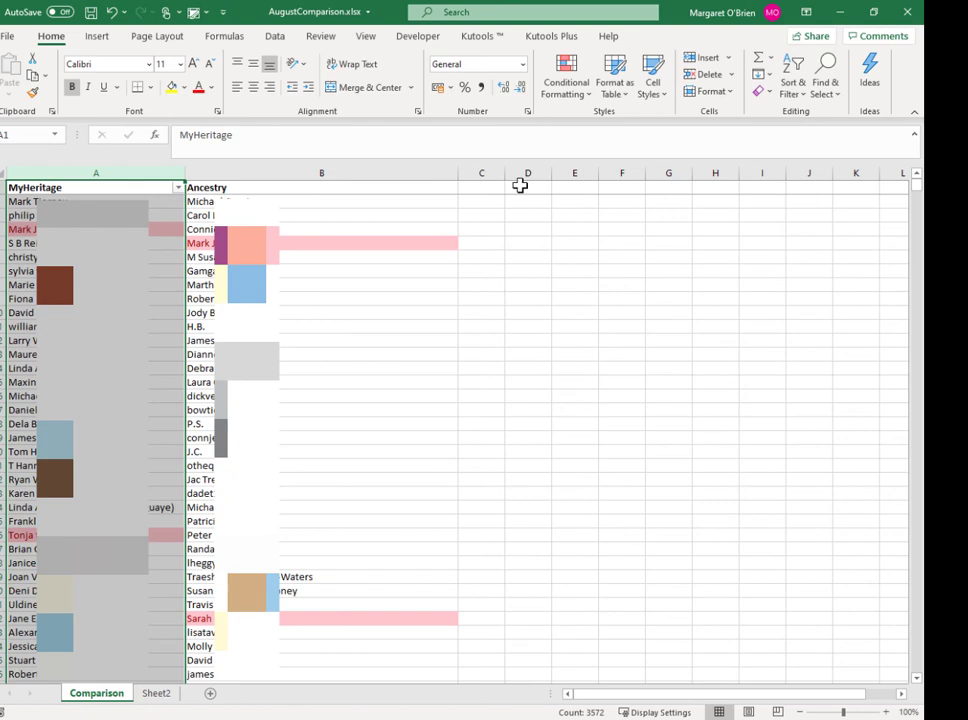
pyautogui.click(177, 190)
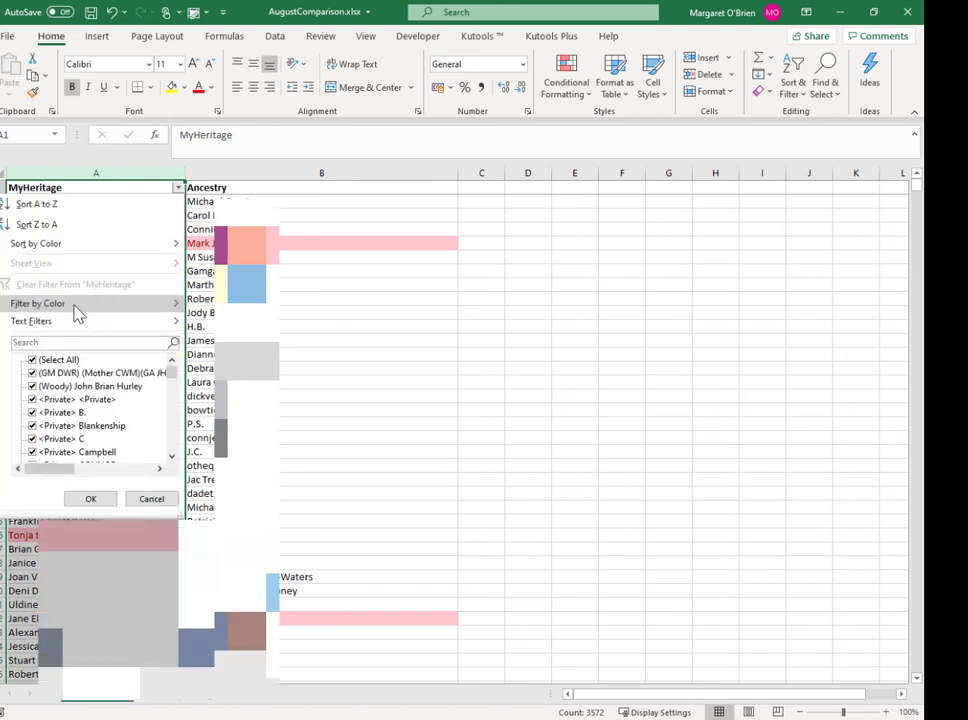
pyautogui.moveTo(75, 308)
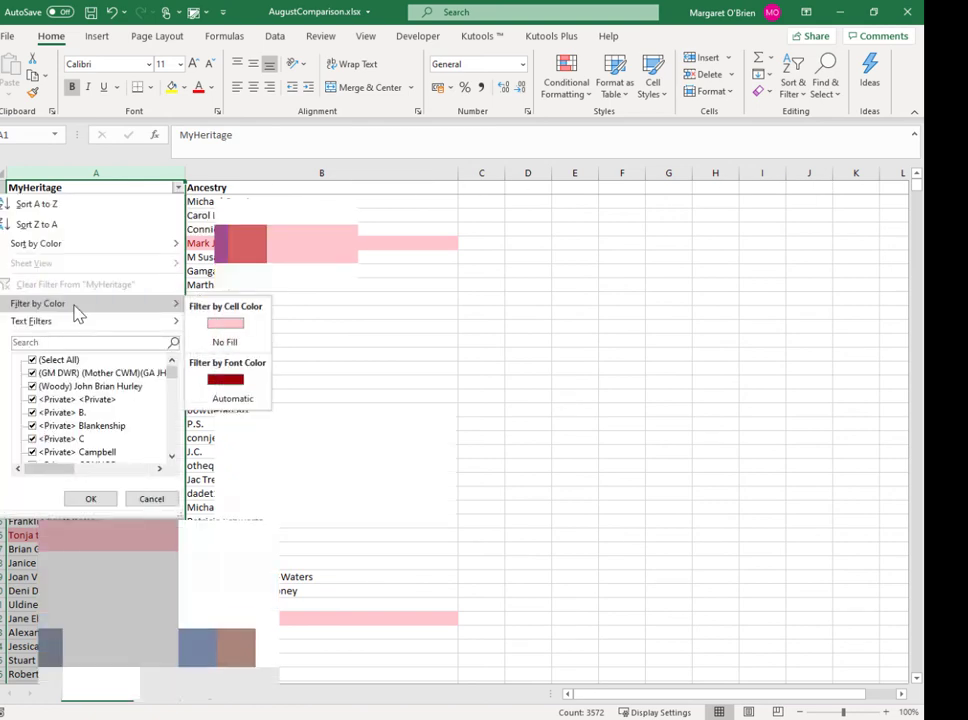
pyautogui.click(225, 323)
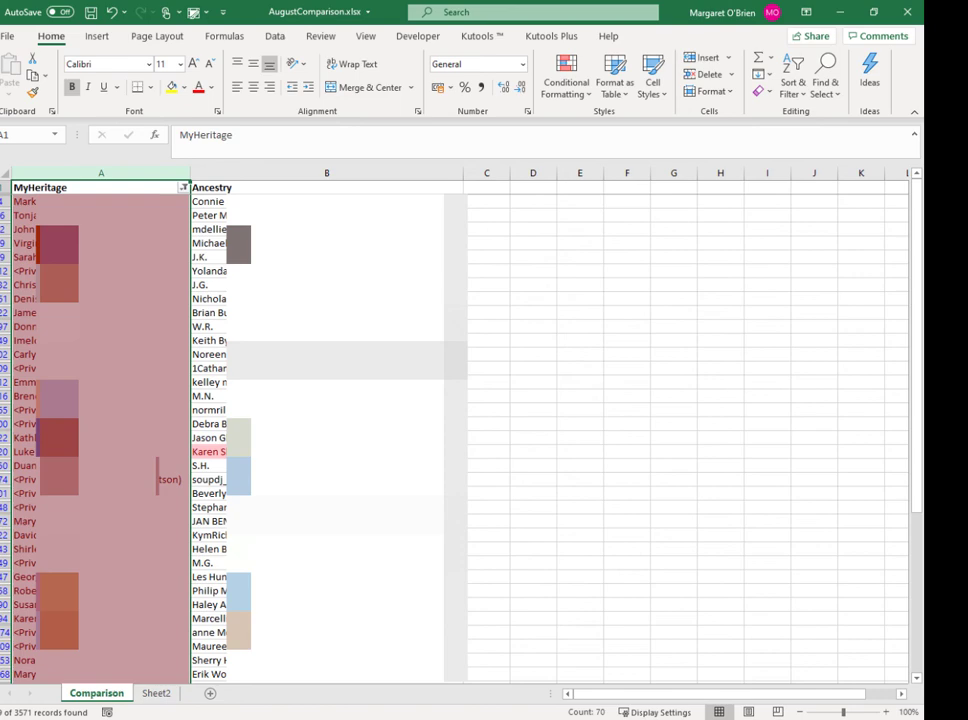
# - Add Sheet3 and paste the filtered MyHeritage names into column A as values only
pyautogui.click(210, 694)
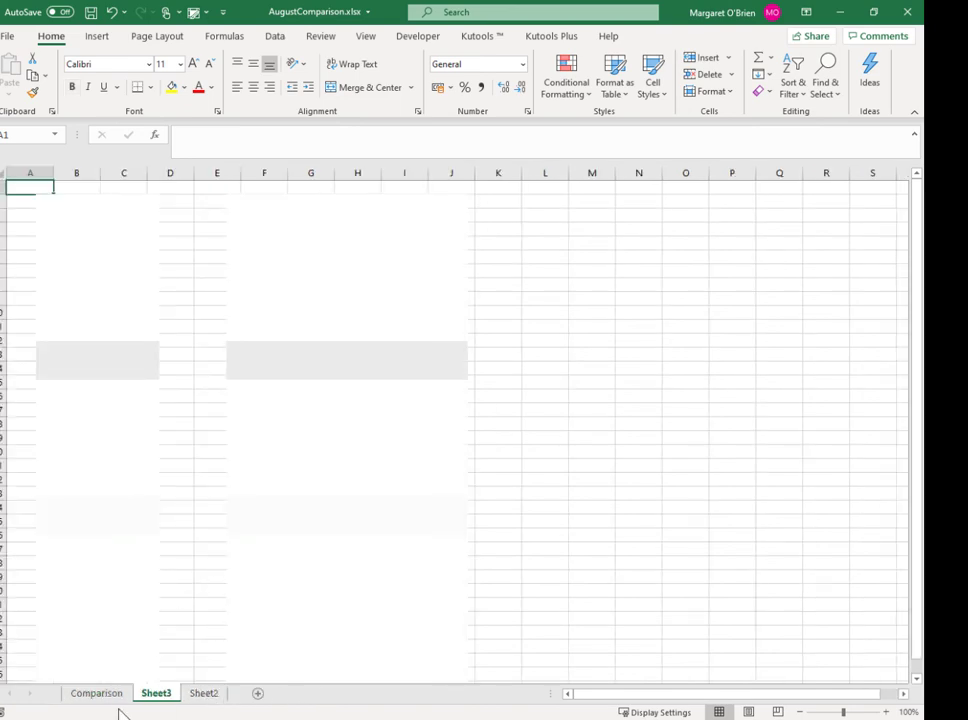
pyautogui.click(115, 695)
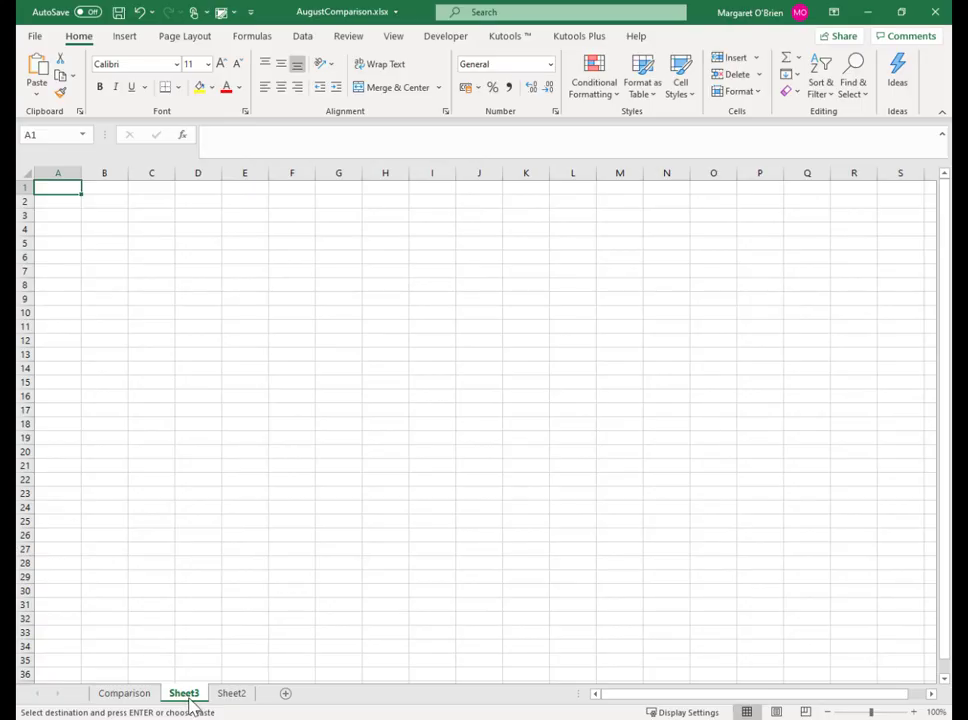
pyautogui.hotkey('ctrl', 'alt', 'v')
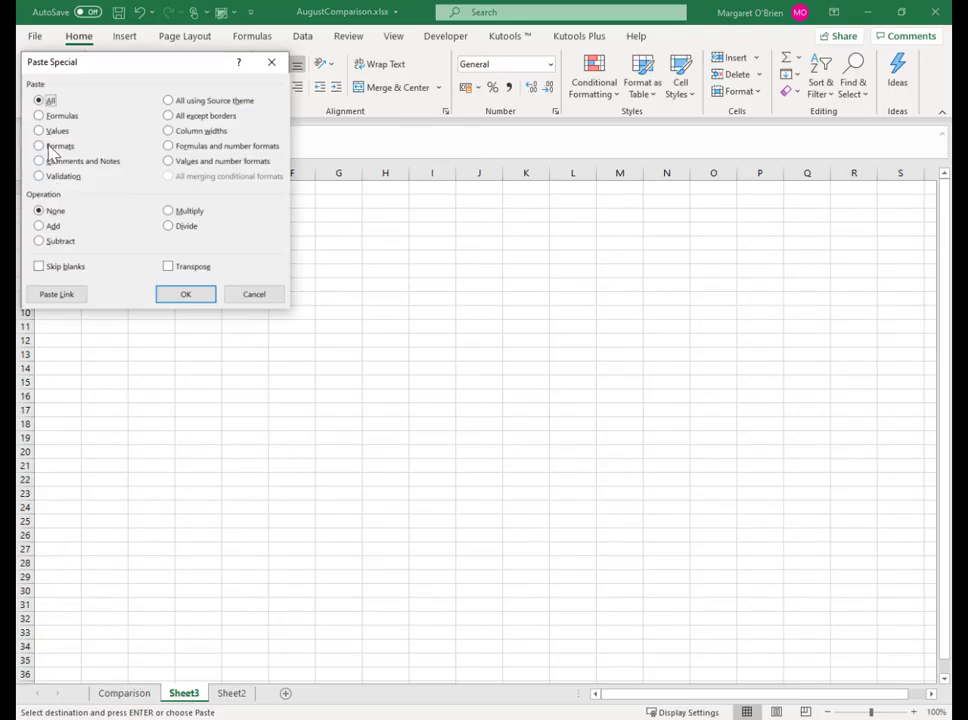
pyautogui.click(38, 131)
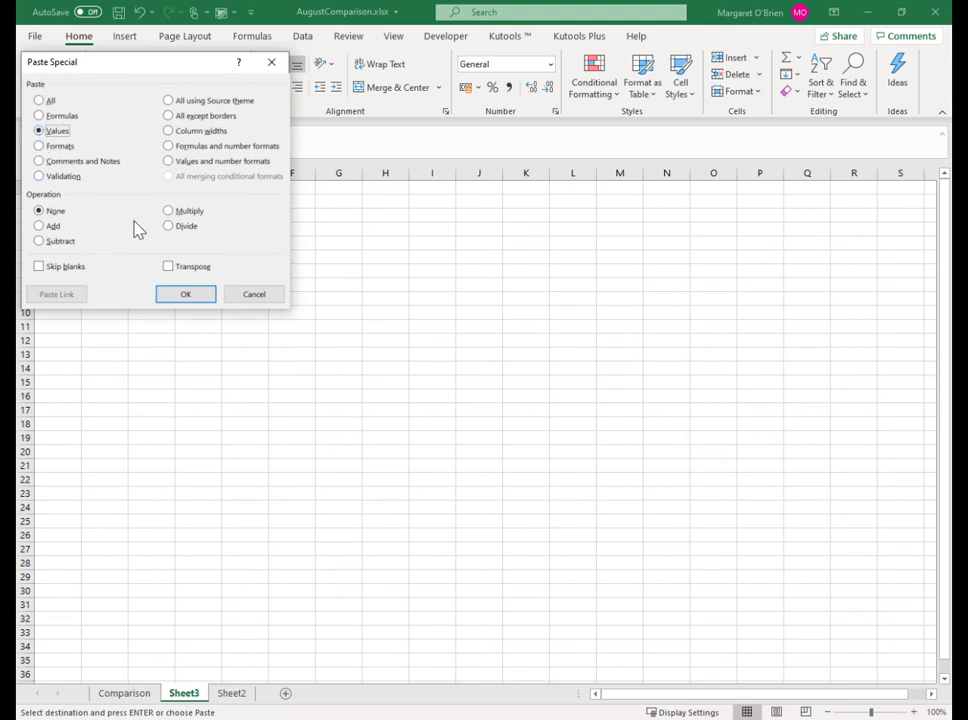
pyautogui.click(187, 295)
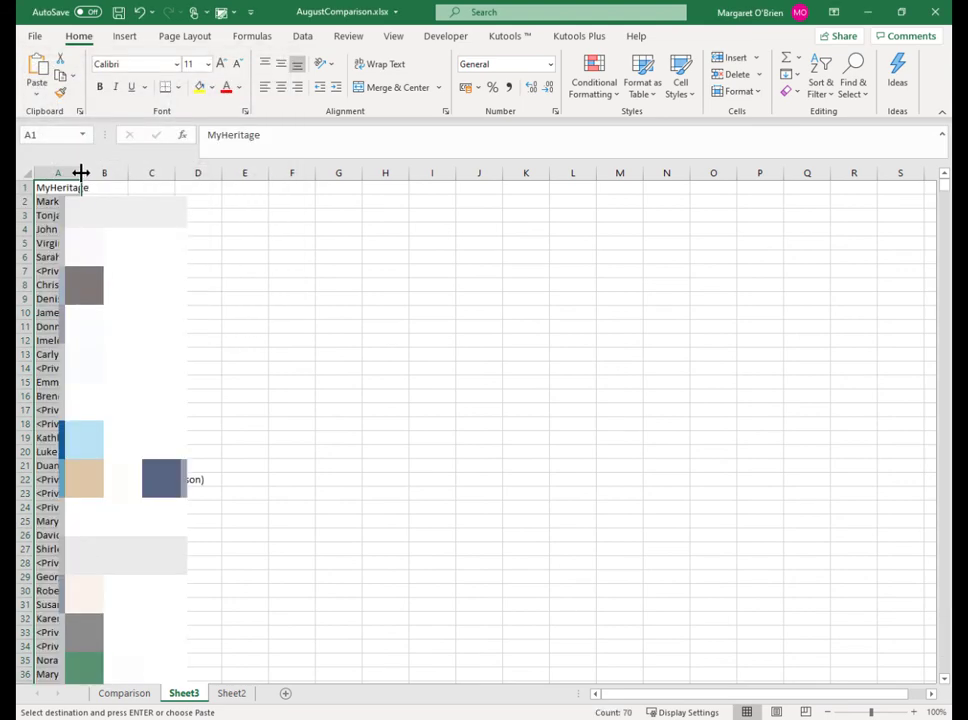
# - Widen column A to fit the names and make the MyHeritage heading bold
pyautogui.moveTo(81, 173); pyautogui.dragTo(277, 175)
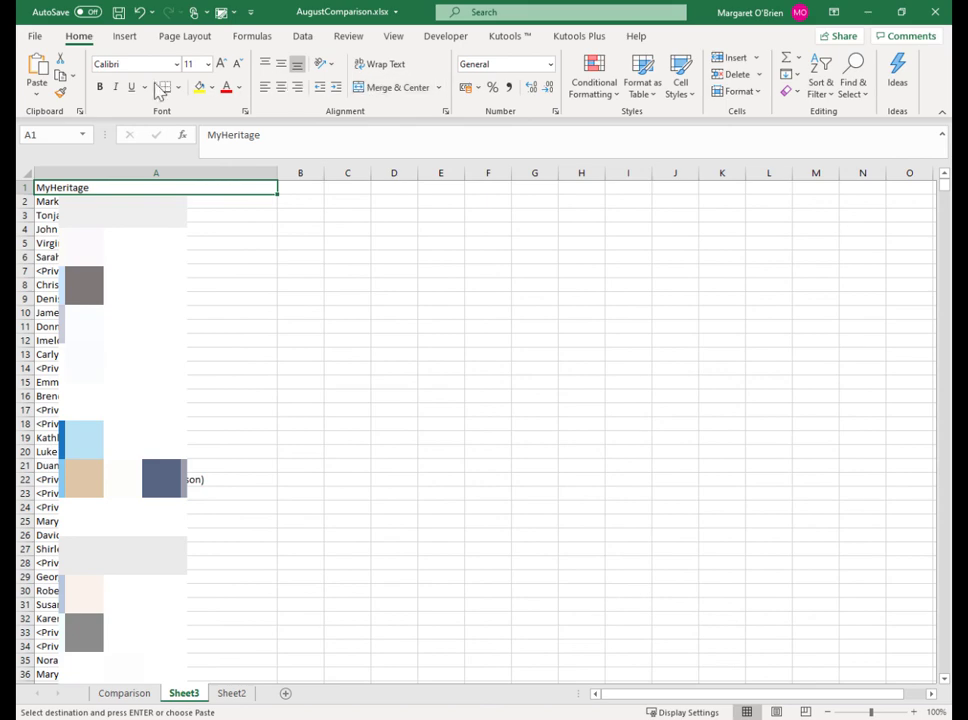
pyautogui.click(99, 87)
pyautogui.click(203, 284)
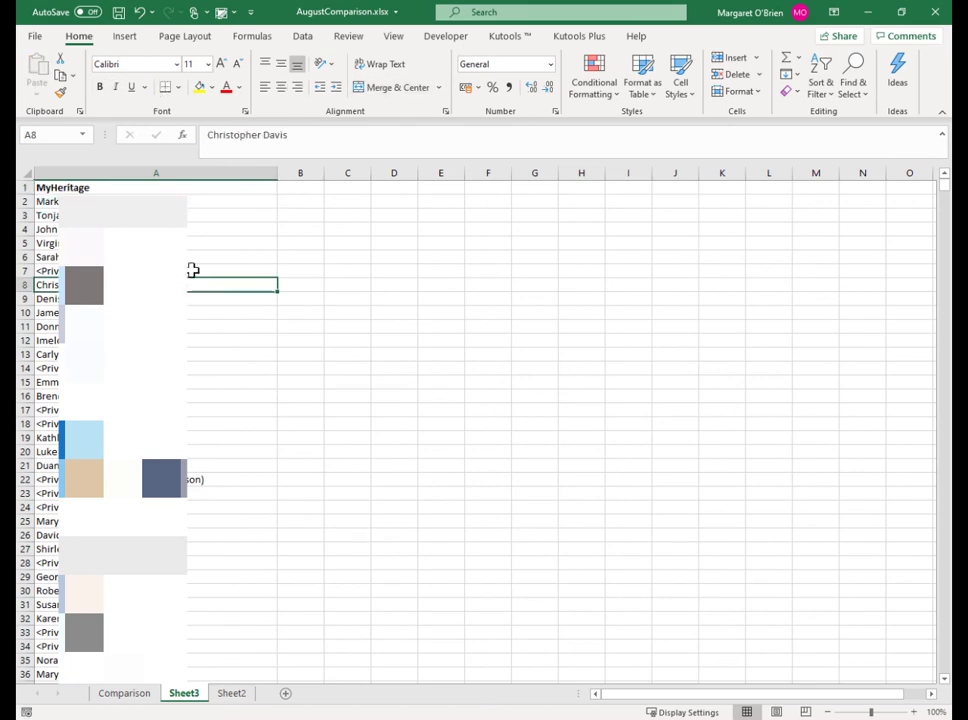
# - Review the pasted match entries in rows 3, 7, 14, 23 and 24
pyautogui.click(170, 215)
pyautogui.click(170, 270)
pyautogui.click(47, 368)
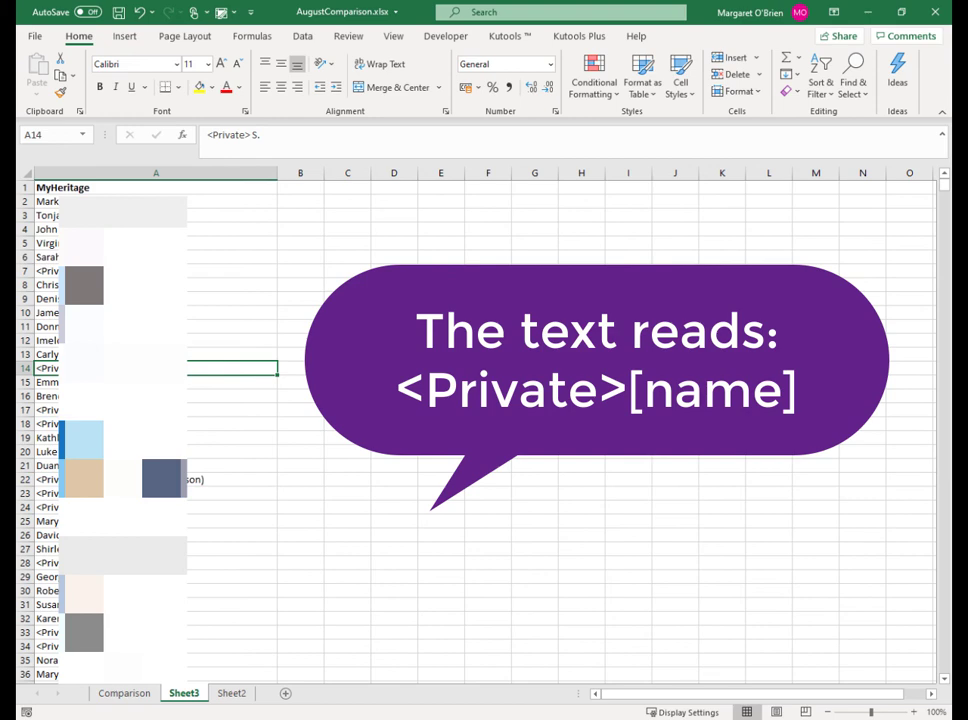
pyautogui.click(150, 493)
pyautogui.click(150, 507)
# - Start a surname note in B7, abandon it, and copy the match name in cell A19
pyautogui.click(309, 270)
pyautogui.write(',')
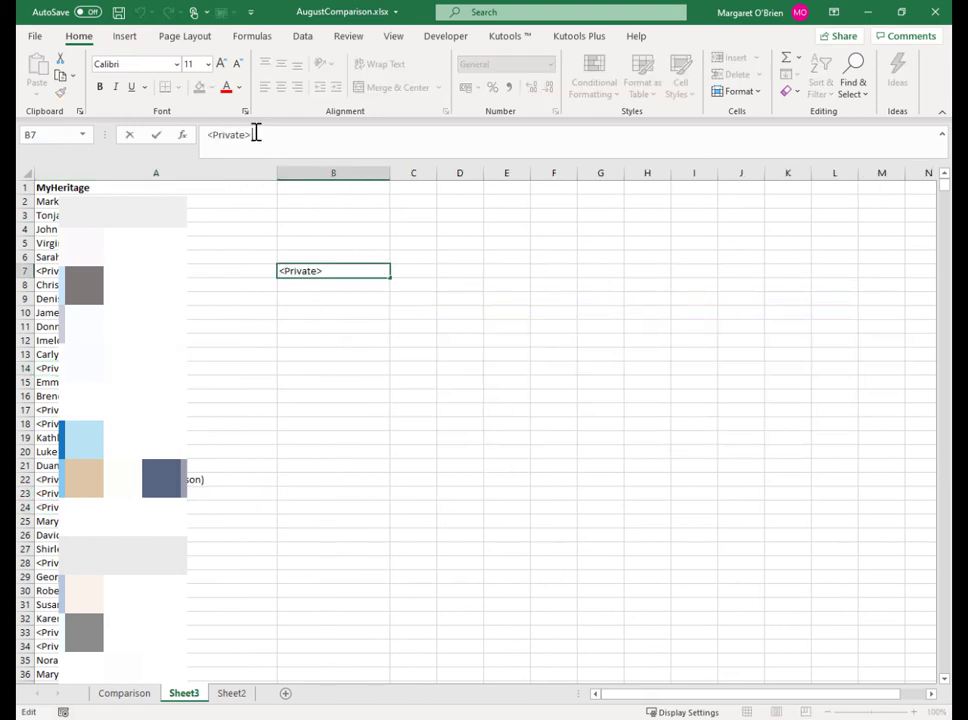
pyautogui.write('Smith')
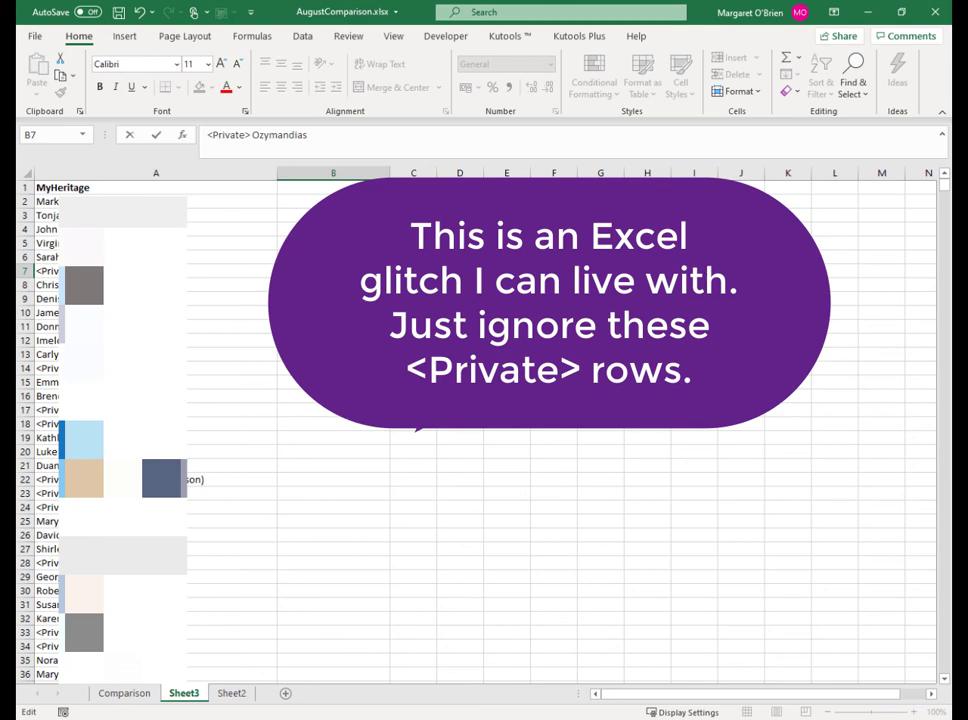
pyautogui.click(230, 271)
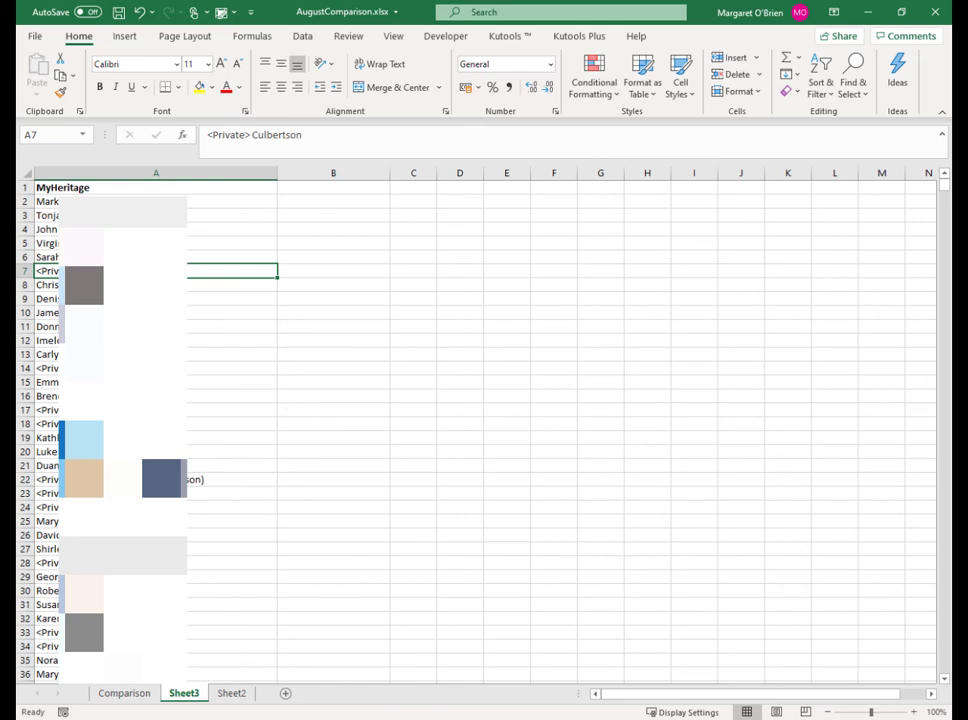
pyautogui.click(255, 437)
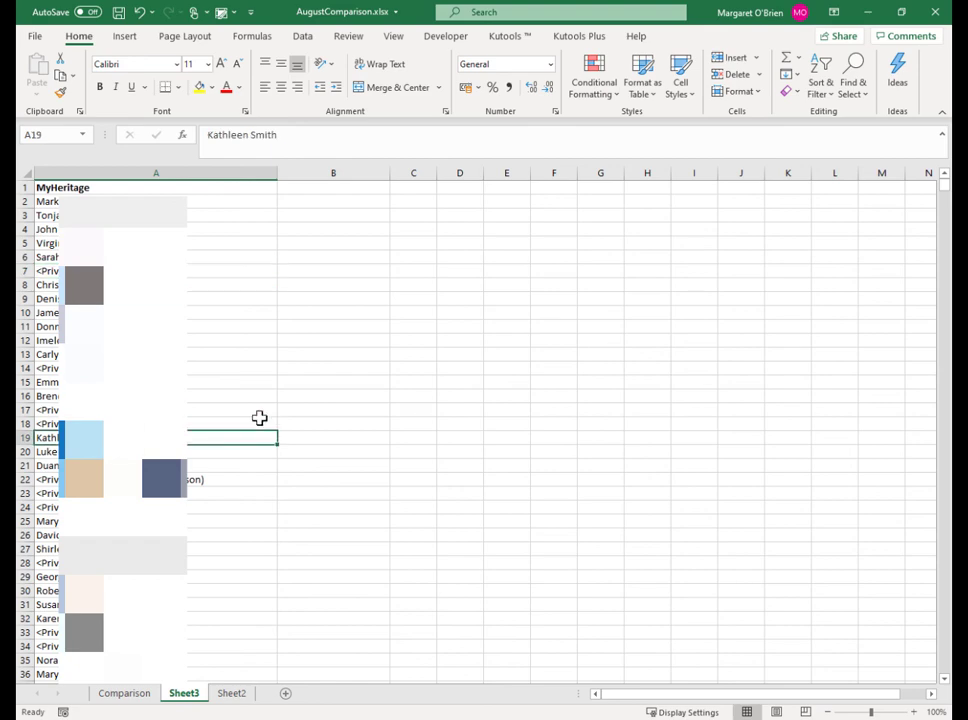
pyautogui.hotkey('ctrl', 'c')
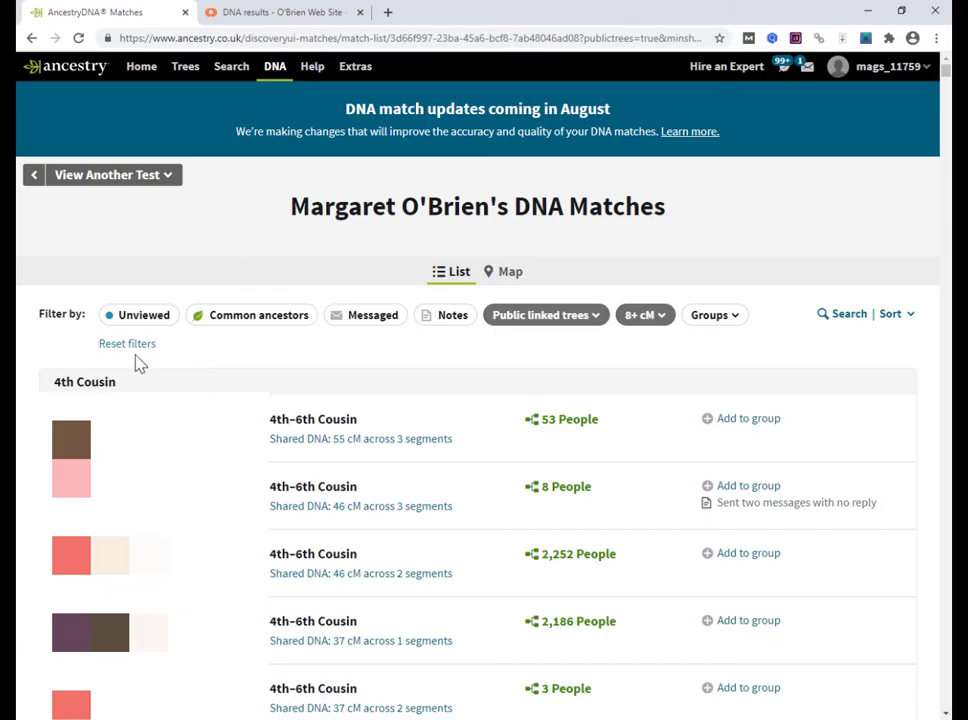
# - Reset the Ancestry match filters and search the AncestryDNA matches for the copied match's name
pyautogui.click(132, 343)
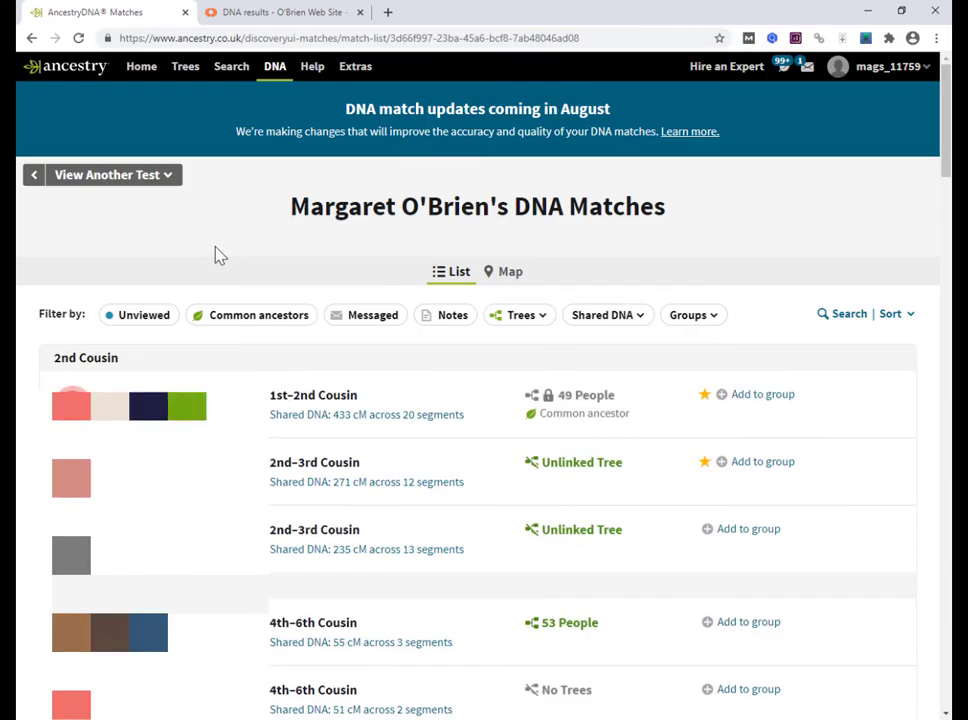
pyautogui.click(845, 318)
pyautogui.press('Return')
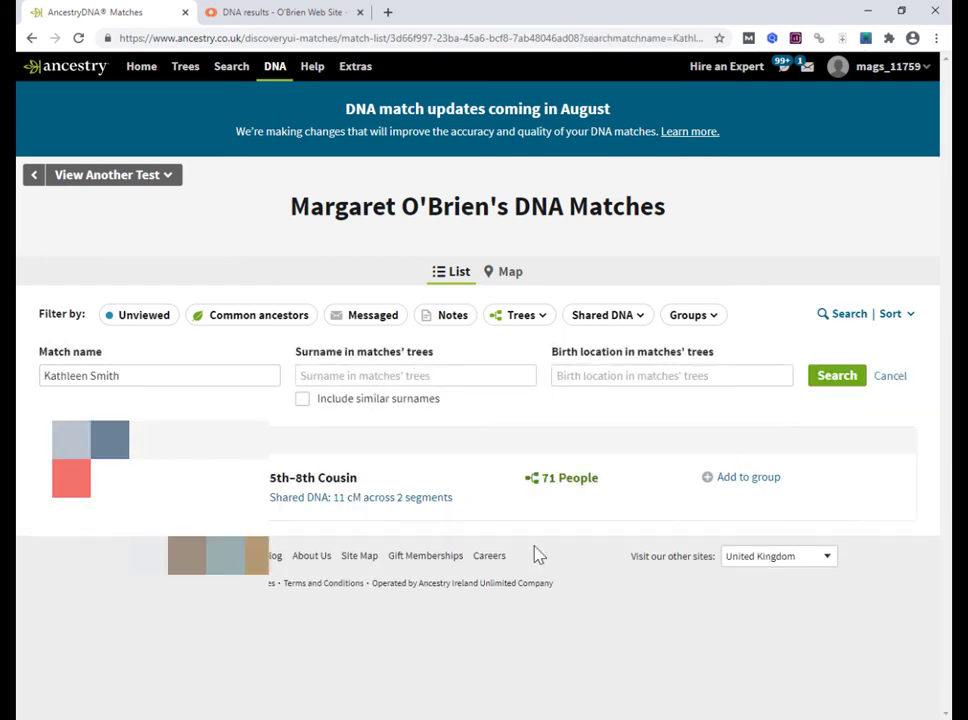
# - Search the MyHeritage match list for the same pasted name, then return to Excel
pyautogui.click(248, 13)
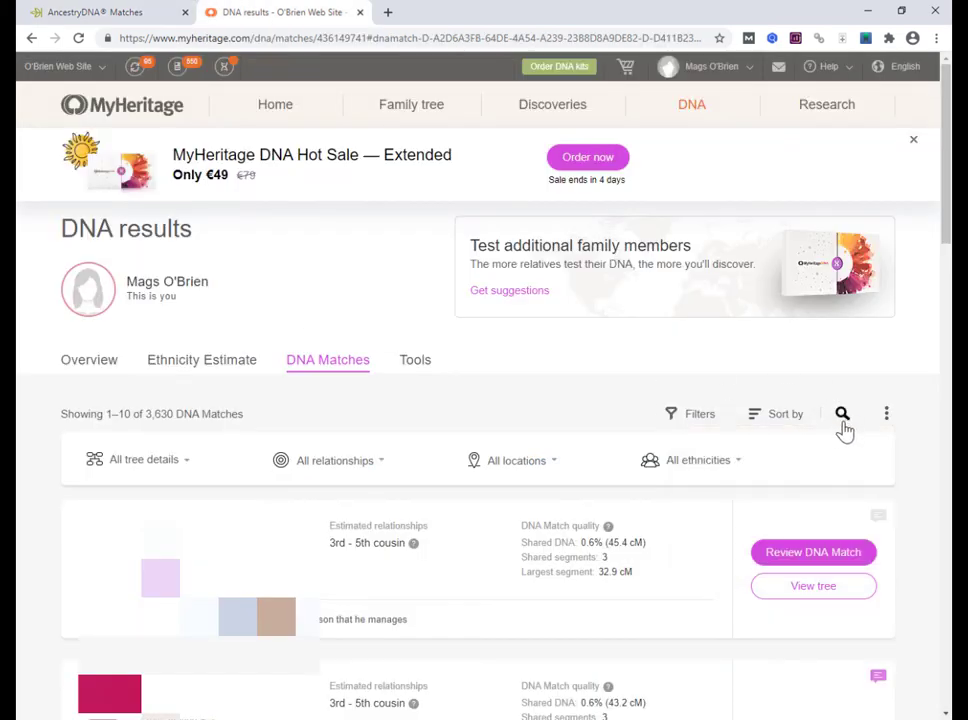
pyautogui.click(844, 421)
pyautogui.hotkey('ctrl', 'v')
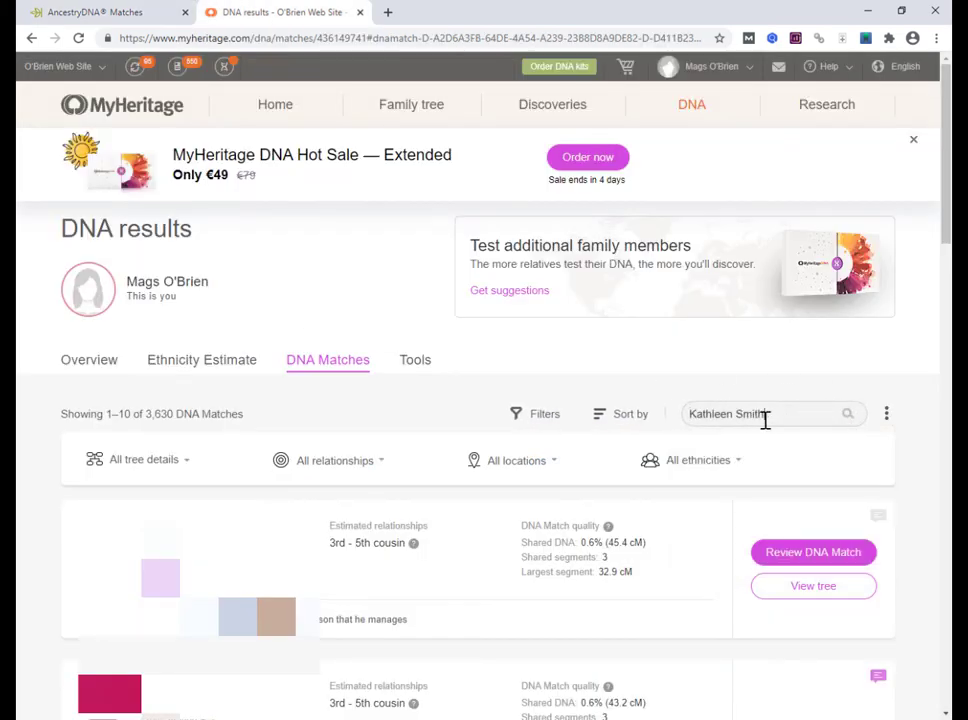
pyautogui.press('Return')
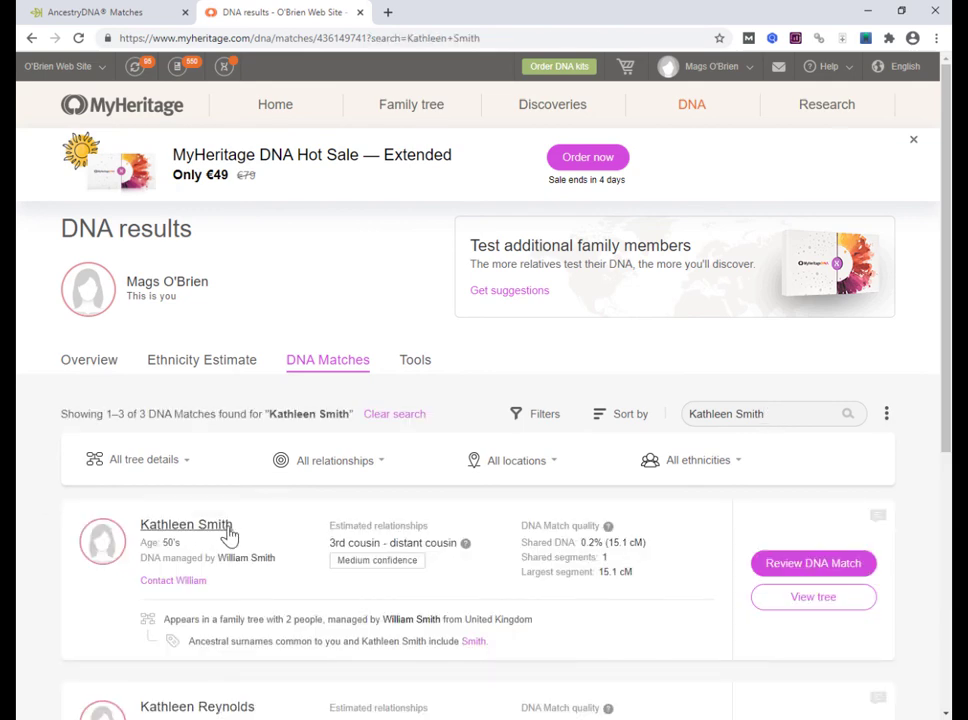
pyautogui.hotkey('alt', 'Tab')
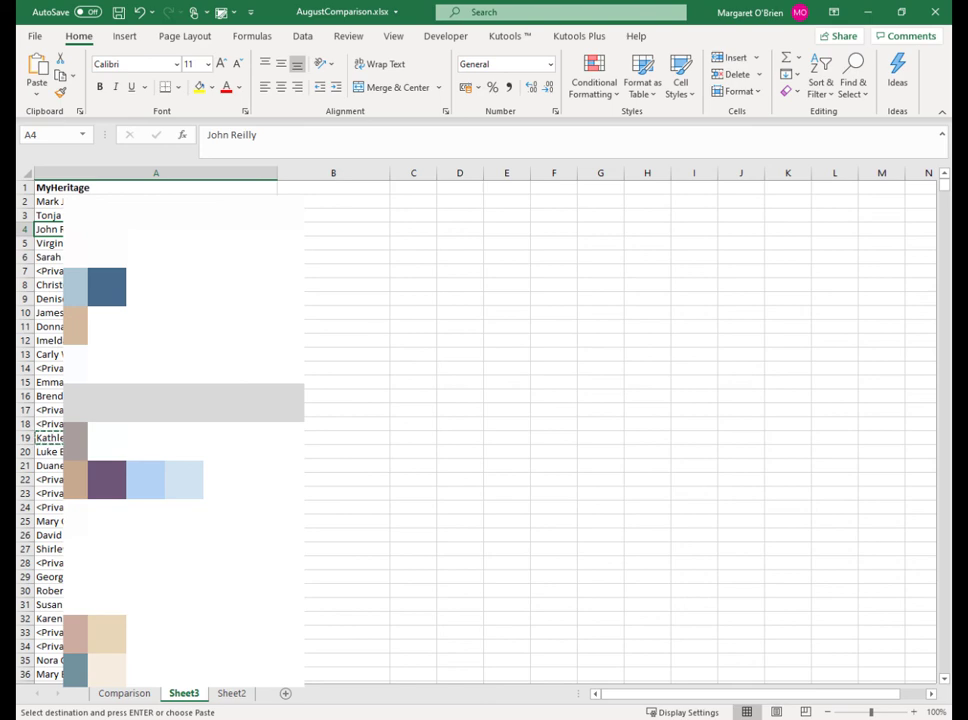
# - Copy the match name in A4 and search for it in the AncestryDNA match list
pyautogui.hotkey('ctrl', 'c')
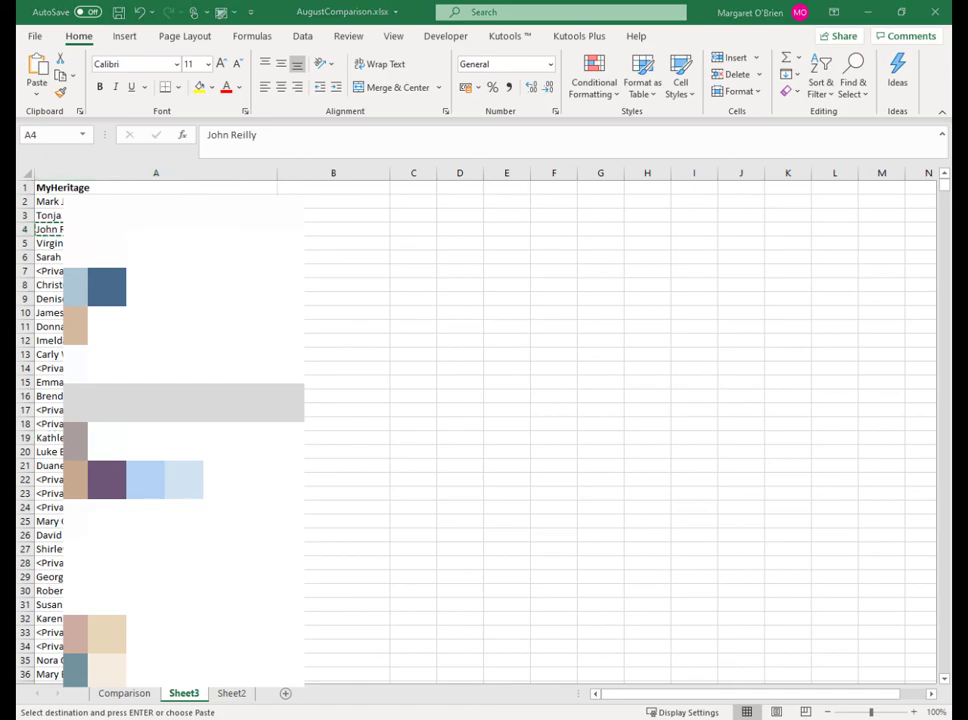
pyautogui.hotkey('alt', 'Tab')
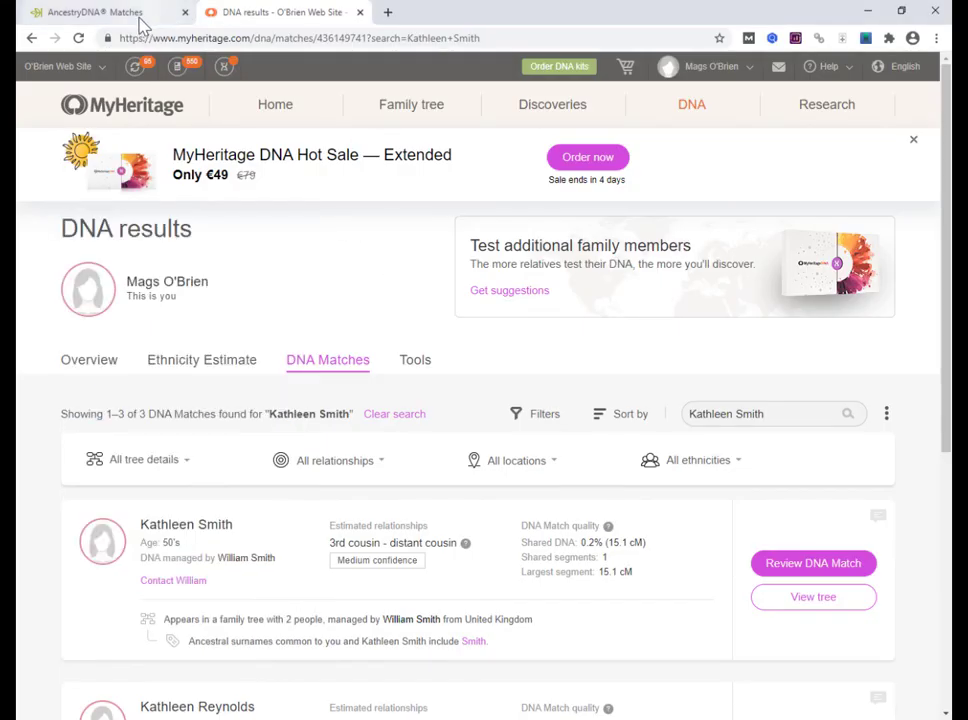
pyautogui.click(121, 10)
pyautogui.click(183, 377)
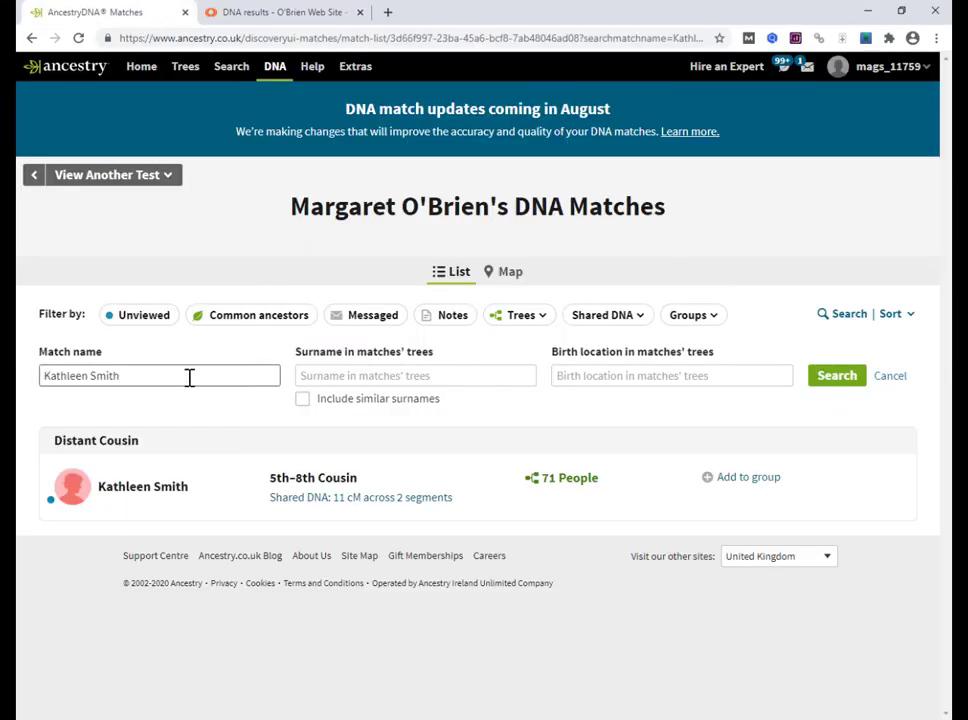
pyautogui.moveTo(188, 376); pyautogui.dragTo(40, 376)
pyautogui.hotkey('ctrl', 'v')
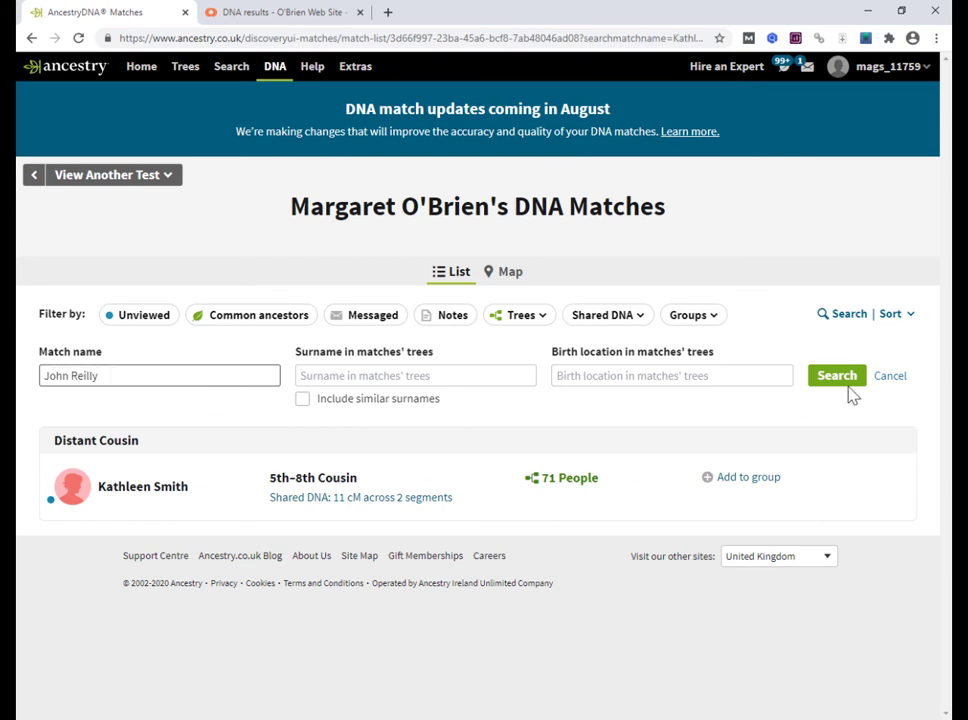
pyautogui.click(846, 384)
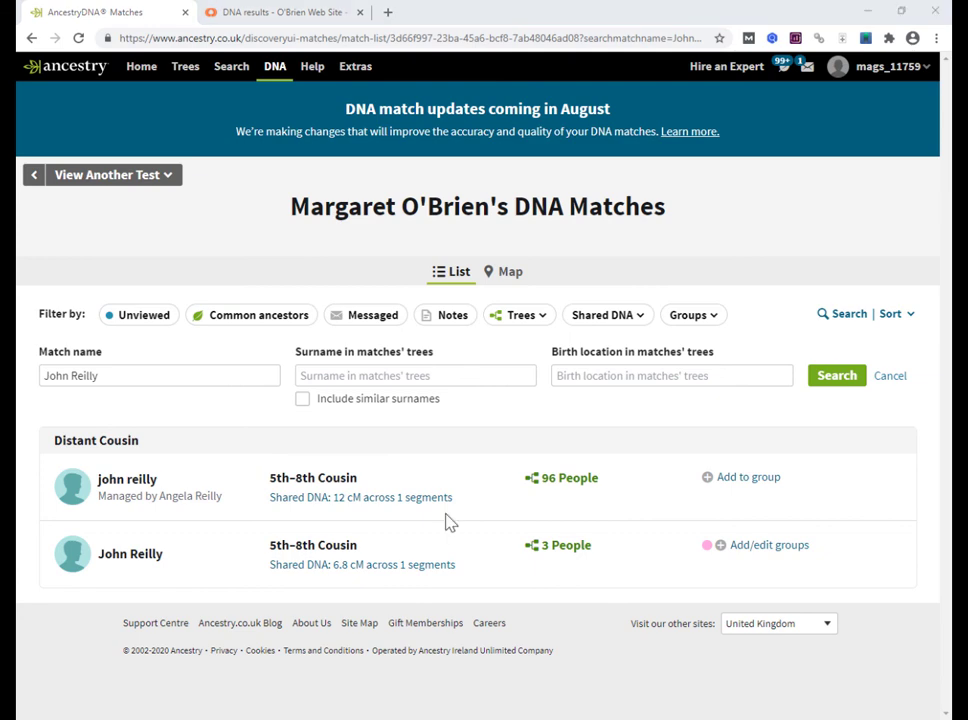
# - Replace the MyHeritage search text with the new match's name and run the search
pyautogui.click(308, 19)
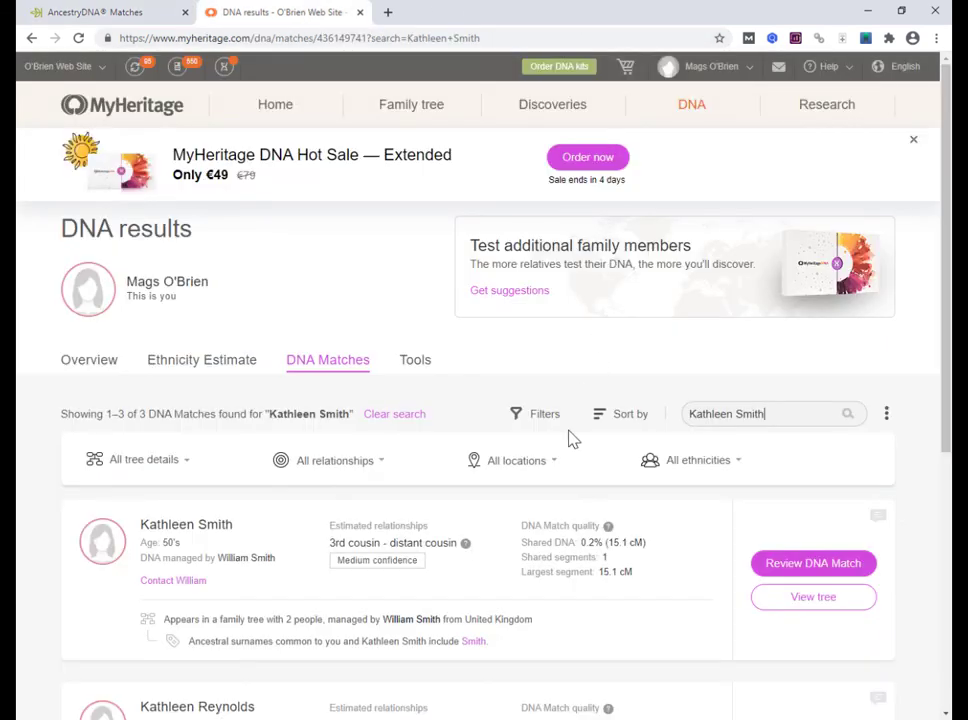
pyautogui.moveTo(776, 421); pyautogui.dragTo(660, 425)
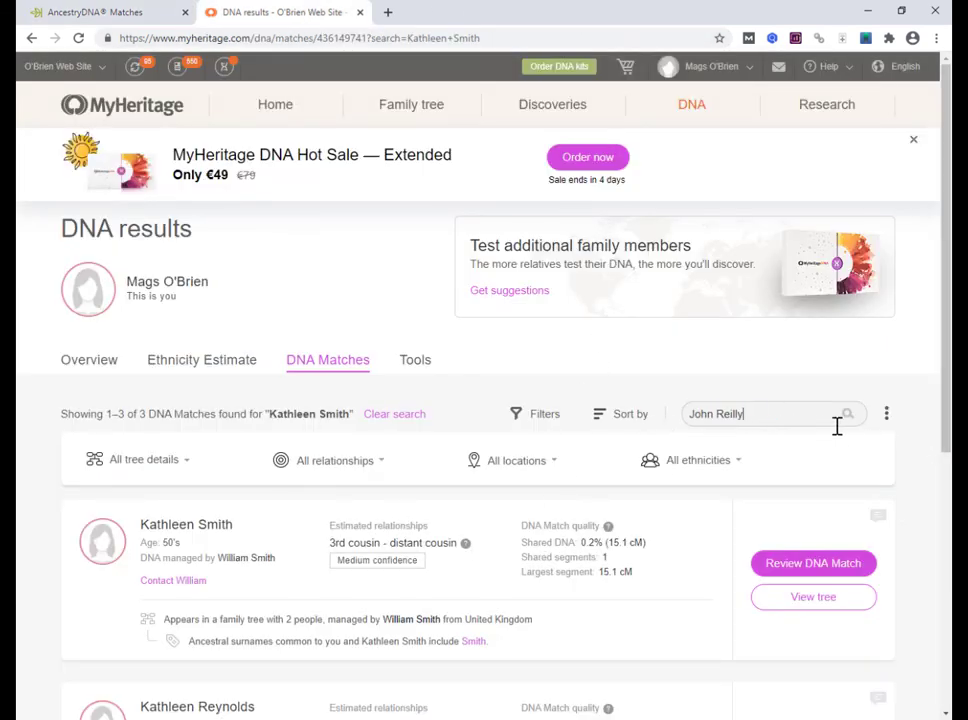
pyautogui.click(847, 417)
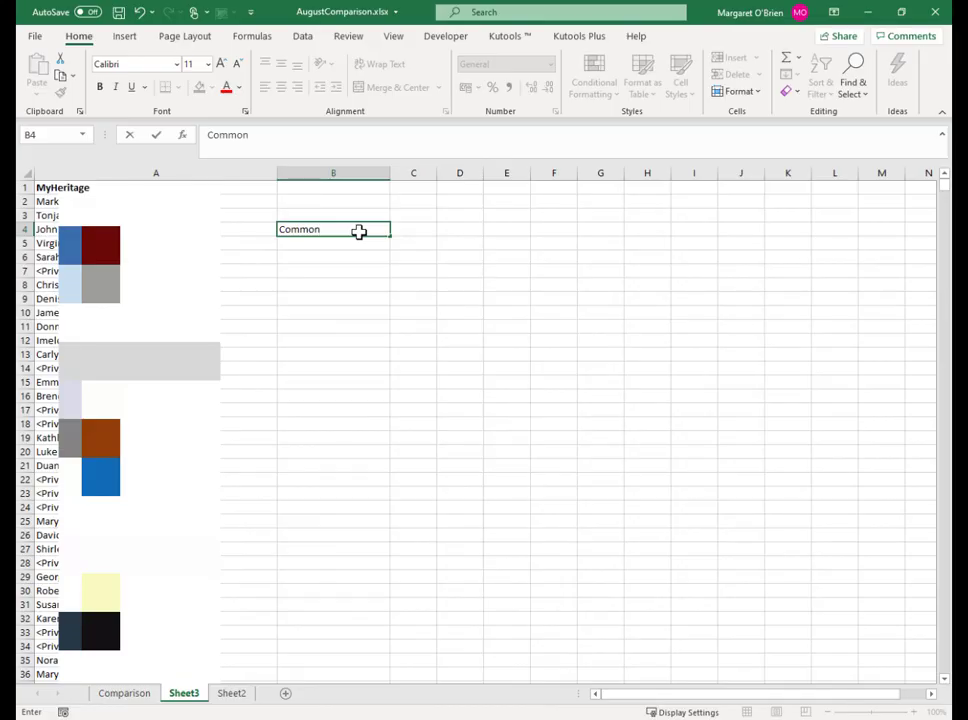
# - Confirm 'Common' in B4, head column C 'Bigger Tree', and widen column C
pyautogui.press('Tab')
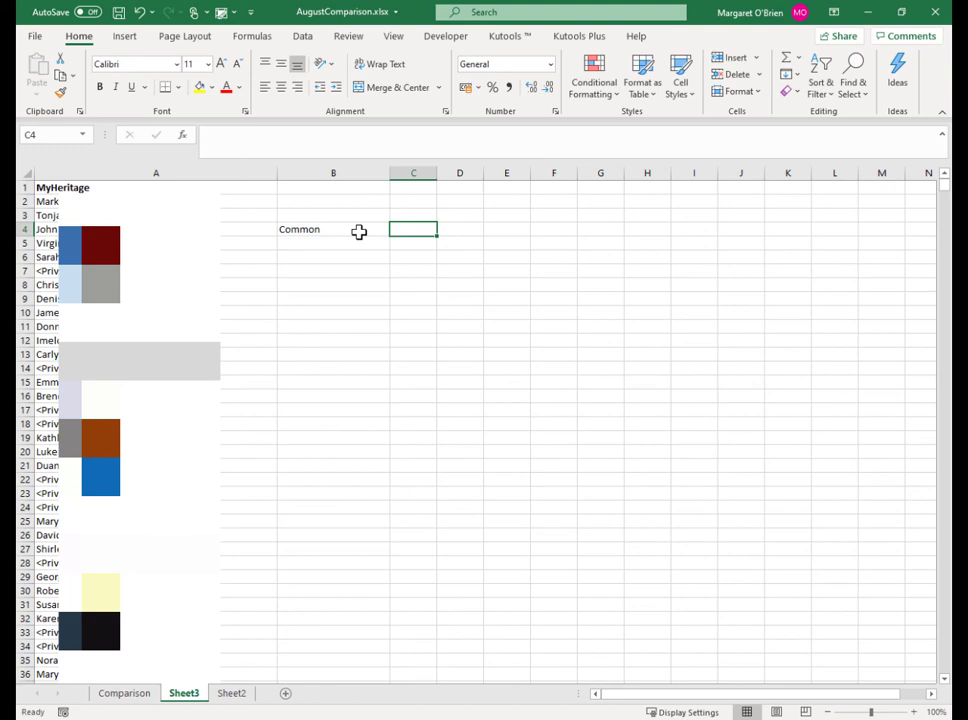
pyautogui.press('Up')
pyautogui.press('Up')
pyautogui.press('Up')
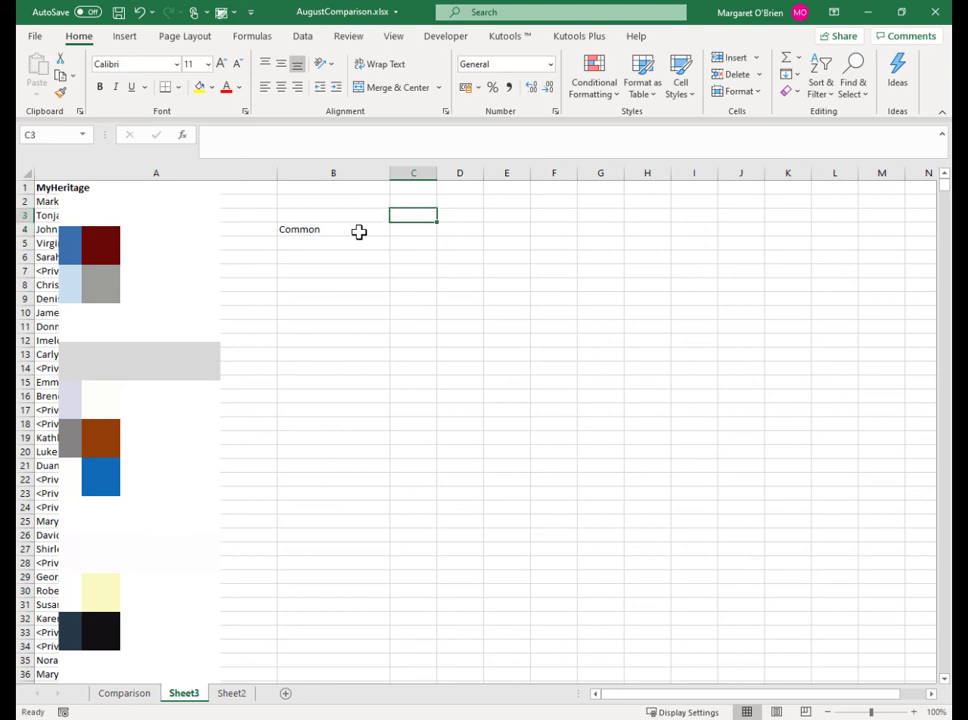
pyautogui.write('Bigger T')
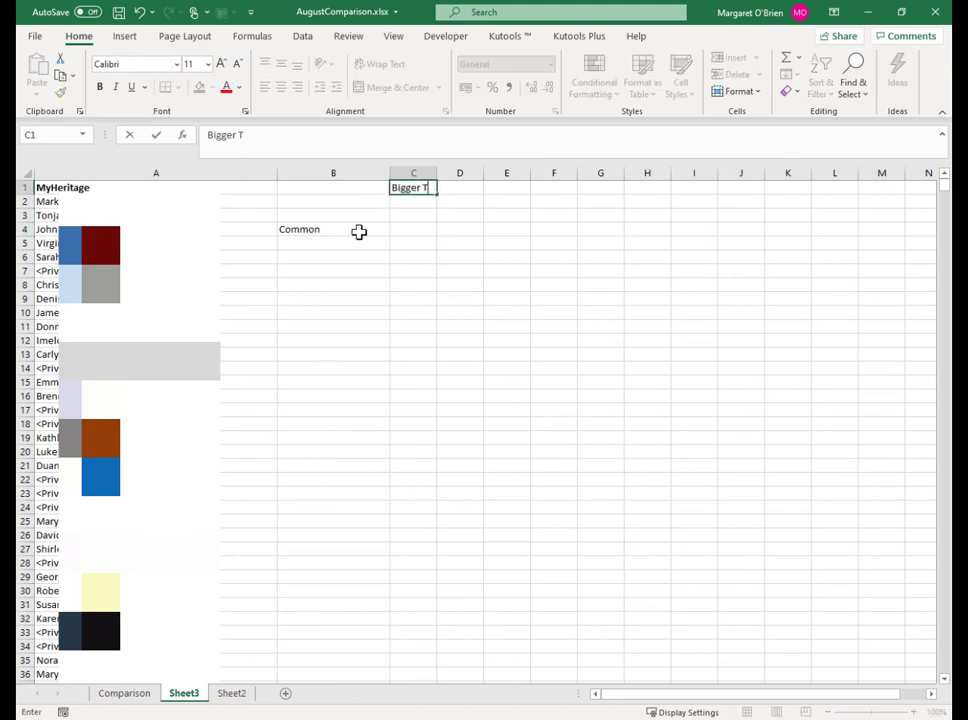
pyautogui.write('ree')
pyautogui.click(414, 242)
pyautogui.moveTo(436, 170); pyautogui.dragTo(470, 168)
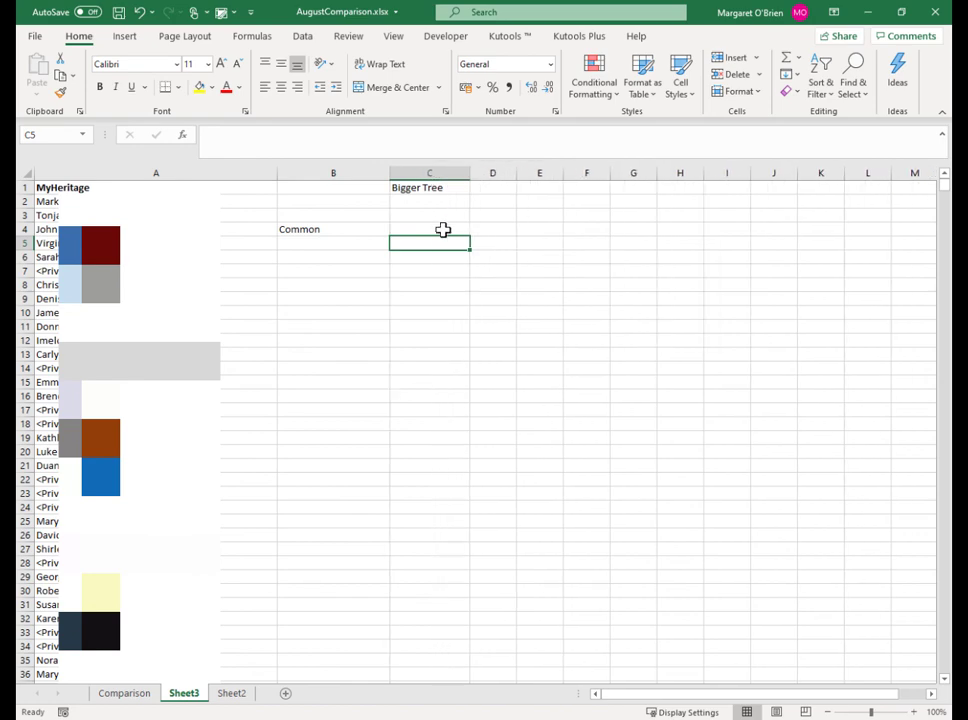
# - Start entering 'Ancestry' in C4, then go to the end of the Unlinked Trees line in Word
pyautogui.click(437, 229)
pyautogui.write('Ancestry')
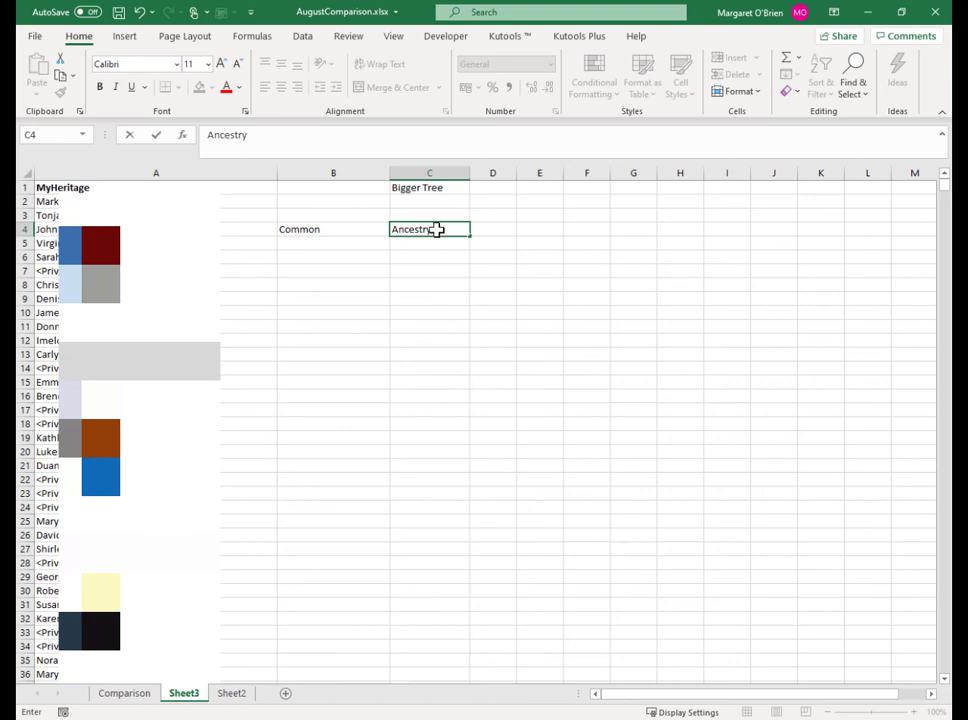
pyautogui.hotkey('alt', 'Tab')
pyautogui.click(457, 652)
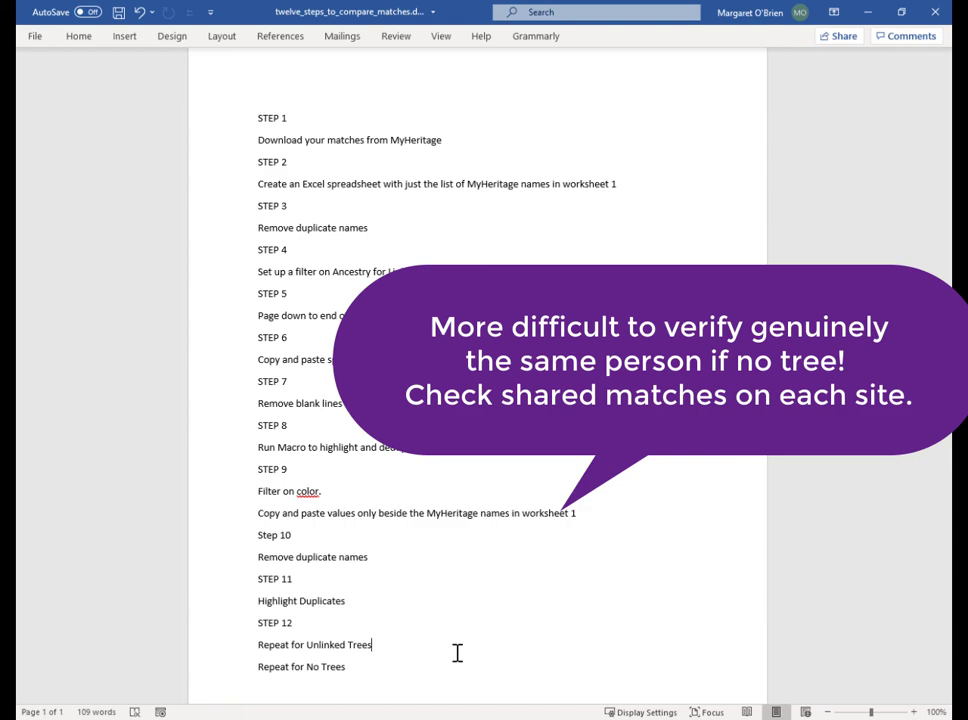
pyautogui.hotkey('alt', 'Tab')
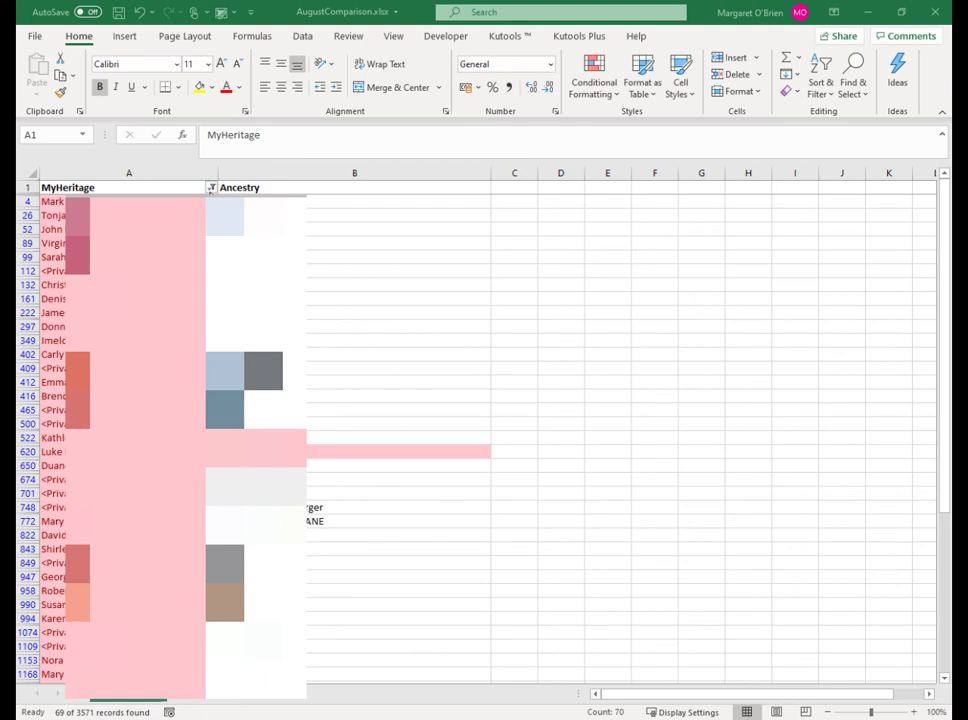
pyautogui.hotkey('alt', 'Tab')
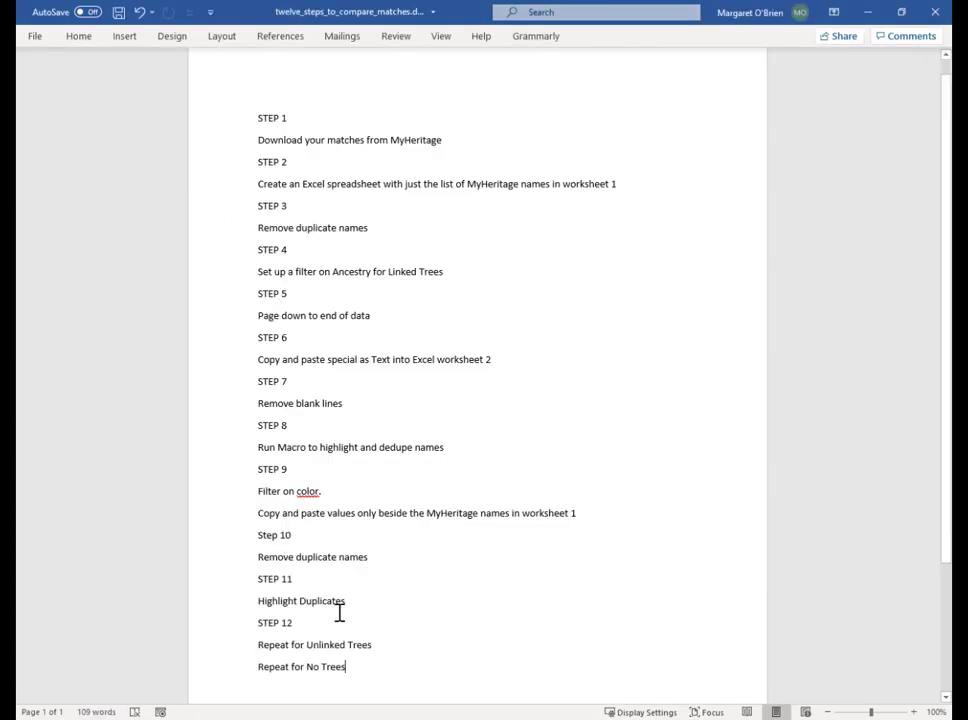
pyautogui.click(307, 624)
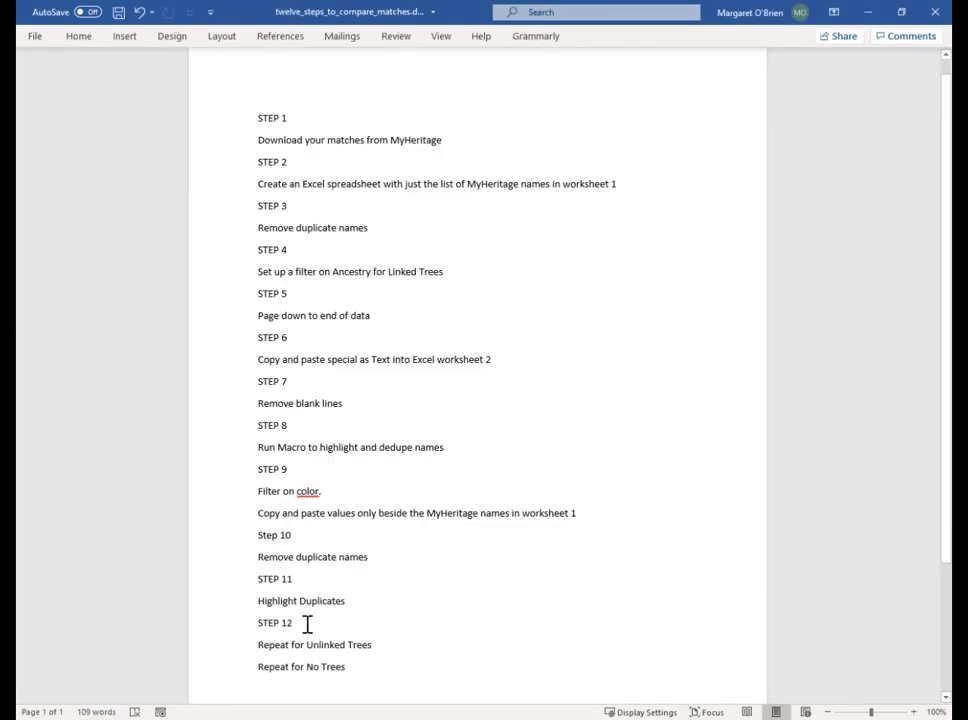